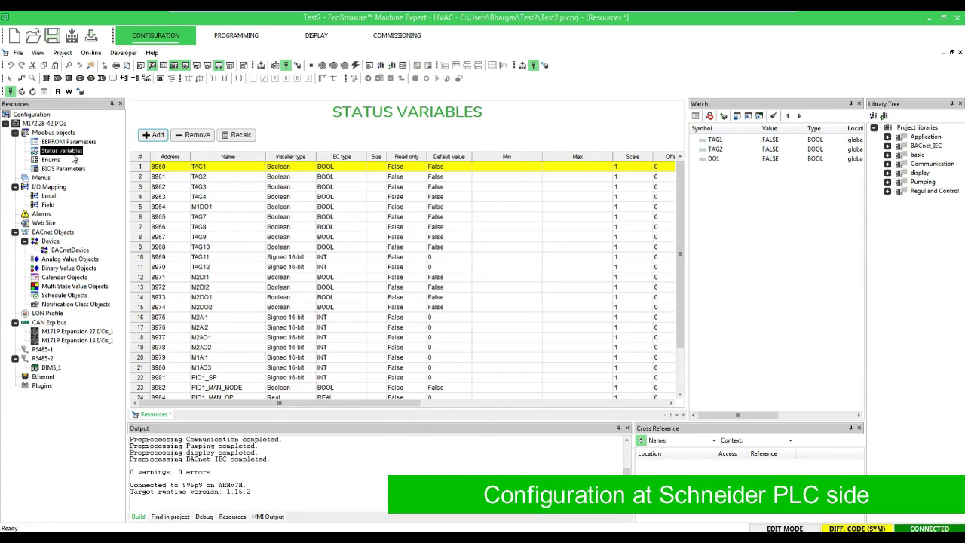
- Check that TAG1 and TAG2 use Modbus addresses 8960 and 8961, then view the PRG1 ladder program
double_click(179, 176)
left_click(182, 167)
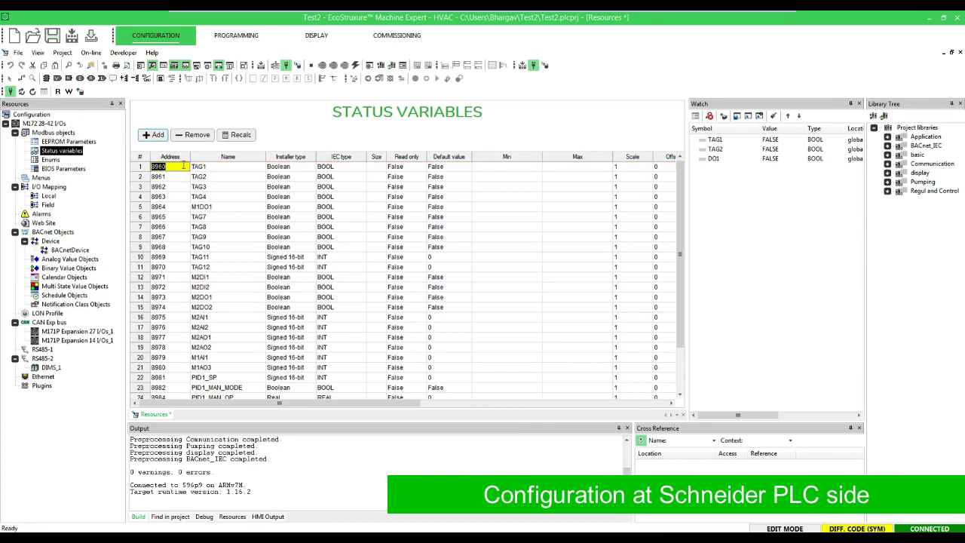
left_click(255, 39)
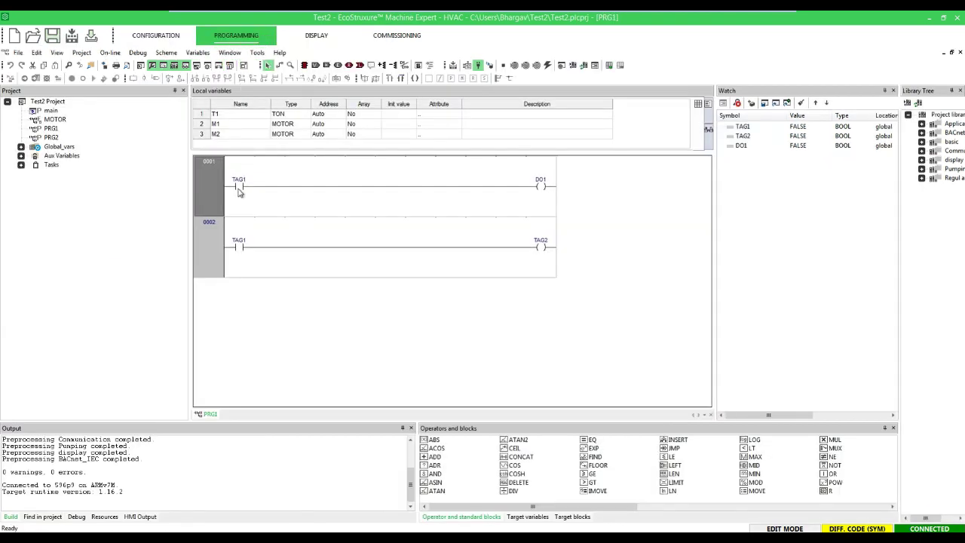
- Inspect the TAG1 contact and DO1 coil, then take the virtual machine out of full screen
left_click(238, 189)
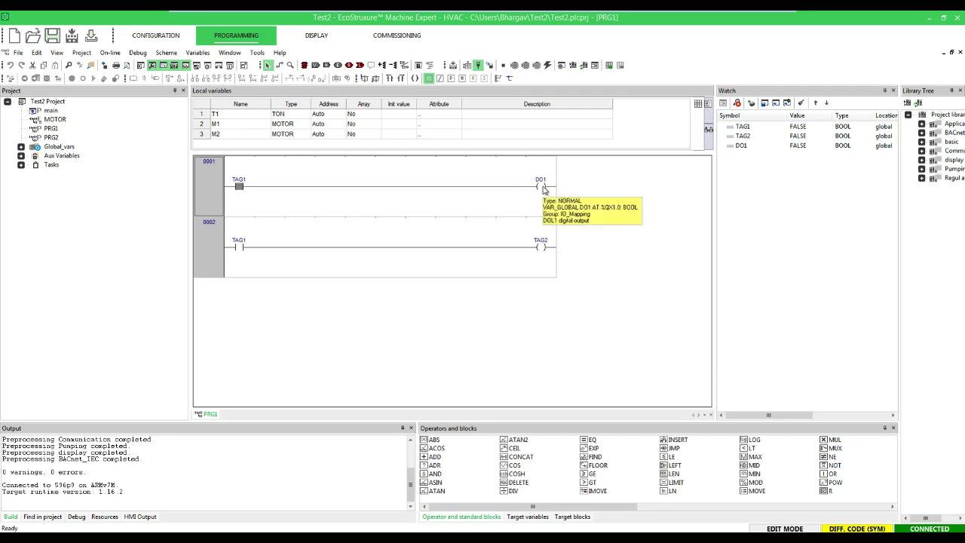
left_click(541, 186)
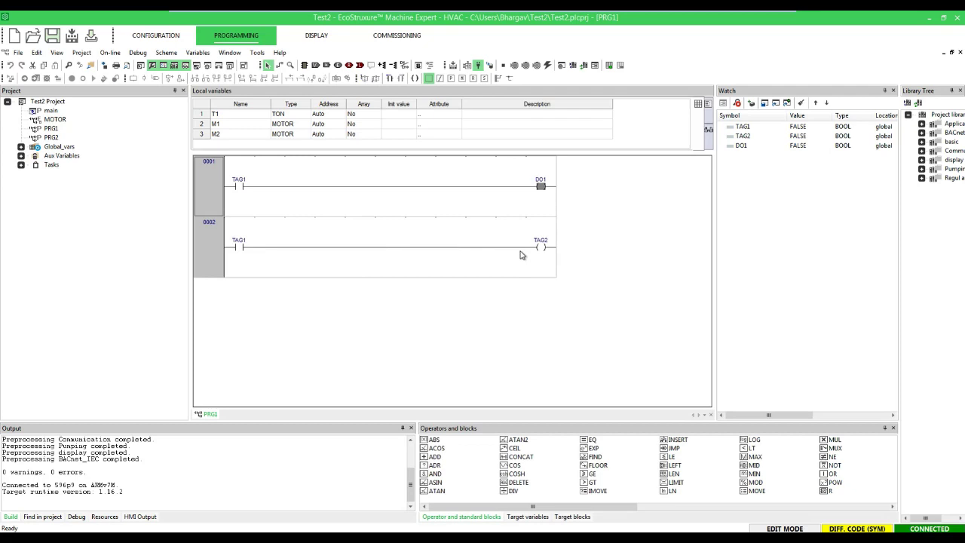
mouse_move(469, 30)
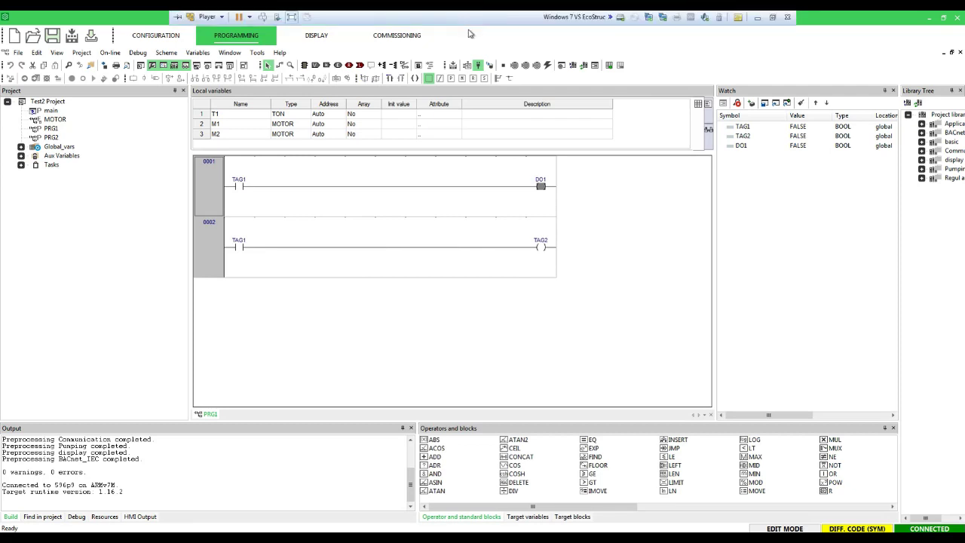
left_click(772, 14)
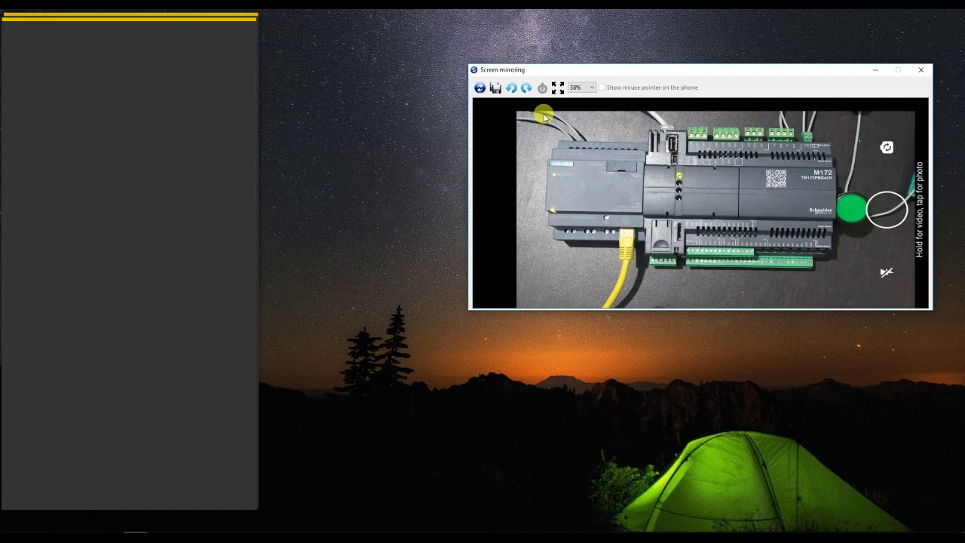
- Bring ModScan32 forward and ping the PLC at 192.168.0.111 from the Run box
left_click(185, 527)
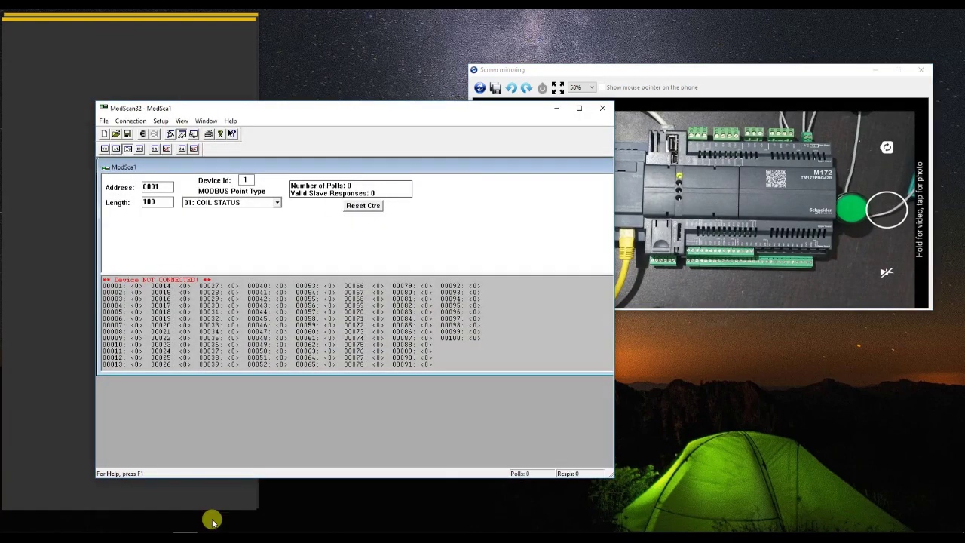
mouse_move(411, 112)
left_mouse_down()
mouse_move(368, 107)
mouse_move(395, 106)
left_mouse_up()
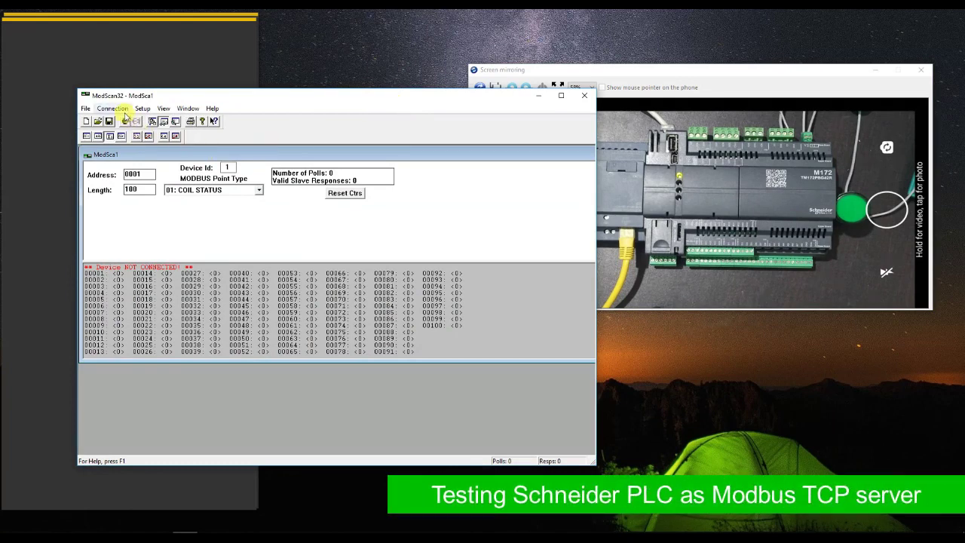
key("super+r")
type("ping")
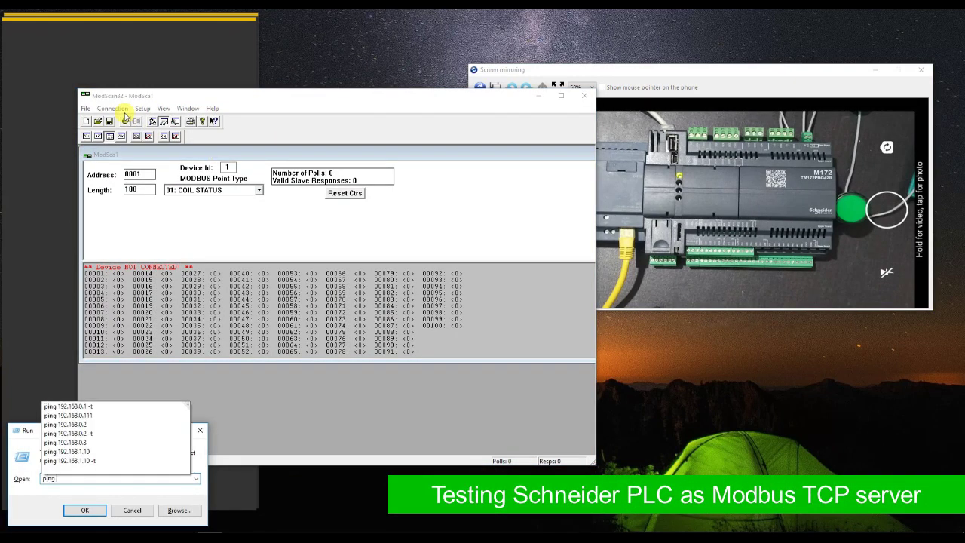
key("Up")
key("Down")
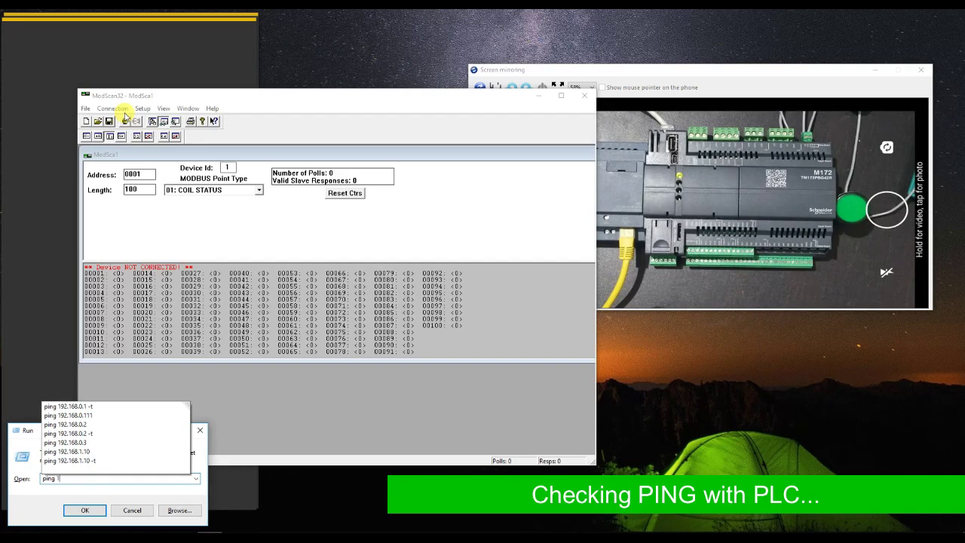
type("192")
key("Down")
key("Down")
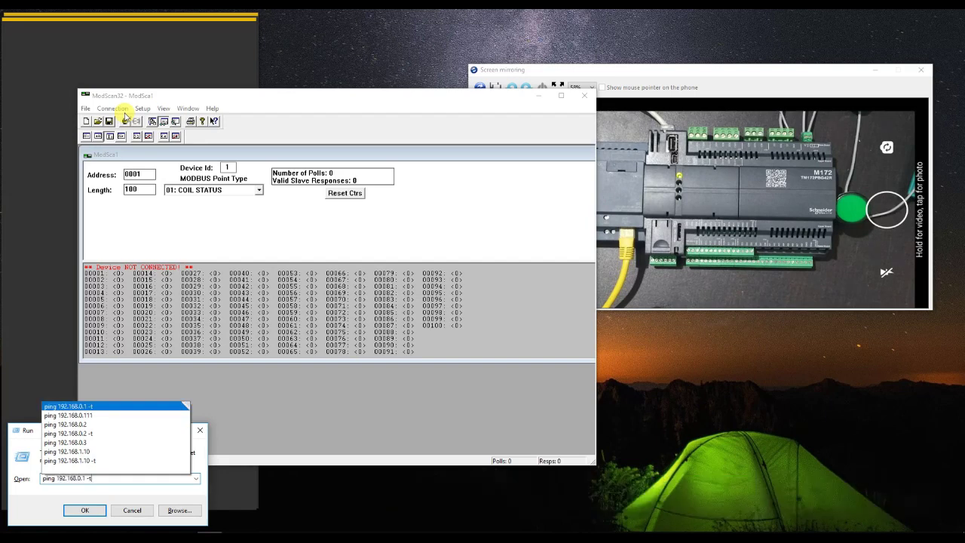
key("Return")
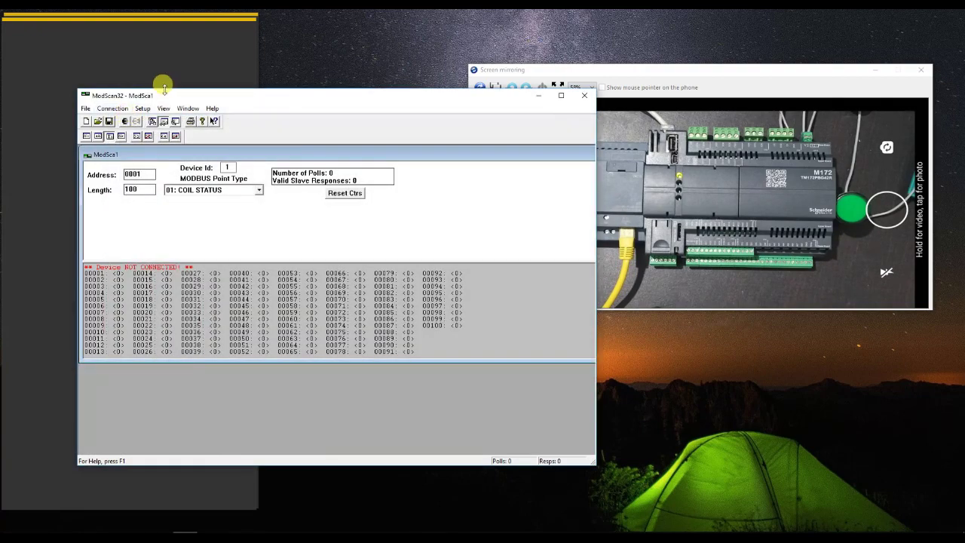
- Connect ModScan32 to the remote TCP/IP server 192.168.0.111 on port 502
left_click(111, 109)
left_click(121, 122)
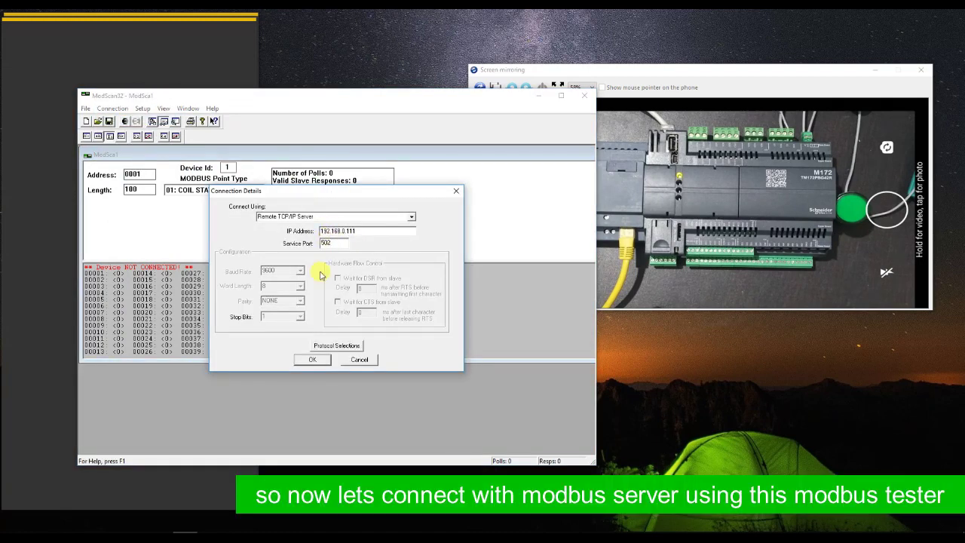
left_click(322, 361)
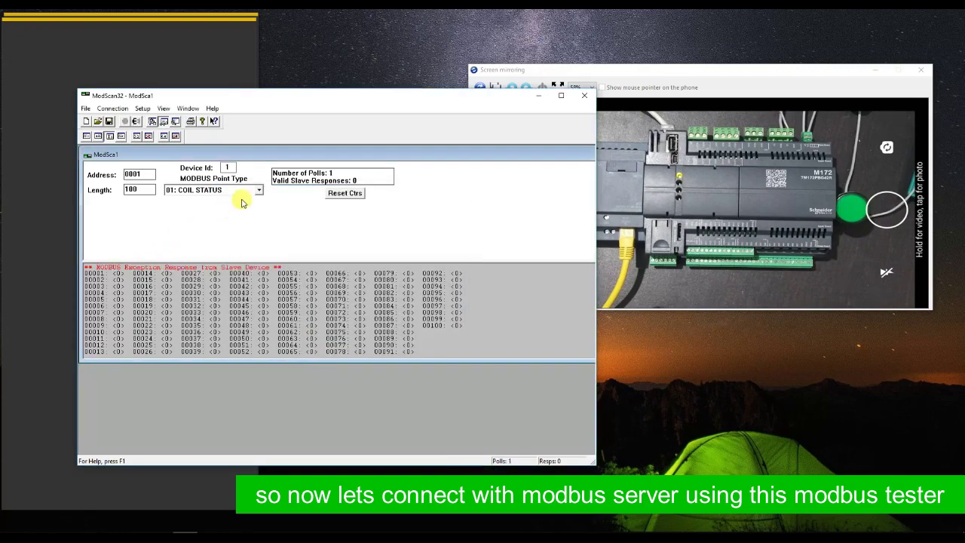
- Poll 03 HOLDING REGISTER points starting at address 8960 with length 10
left_click(258, 190)
left_click(236, 211)
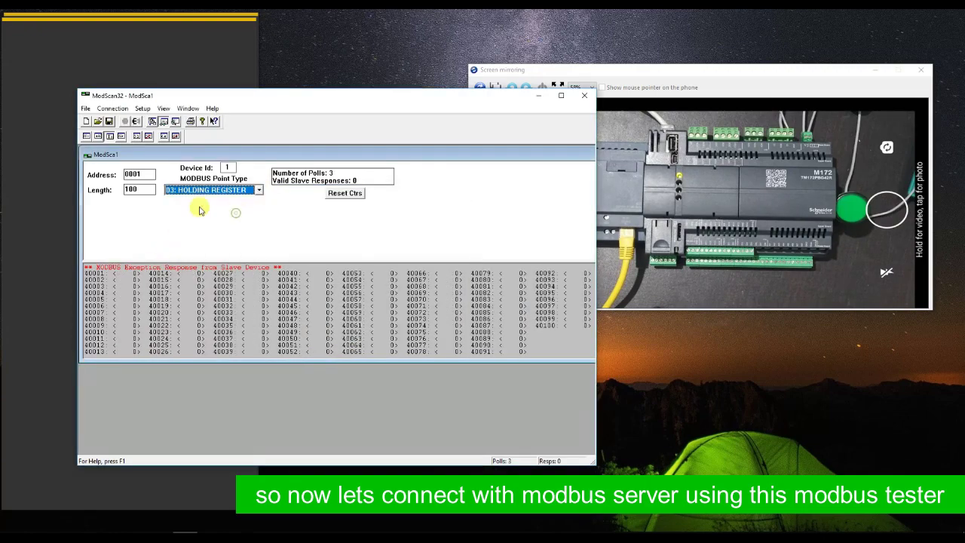
left_click(148, 174)
left_click_drag(148, 174, 58, 172)
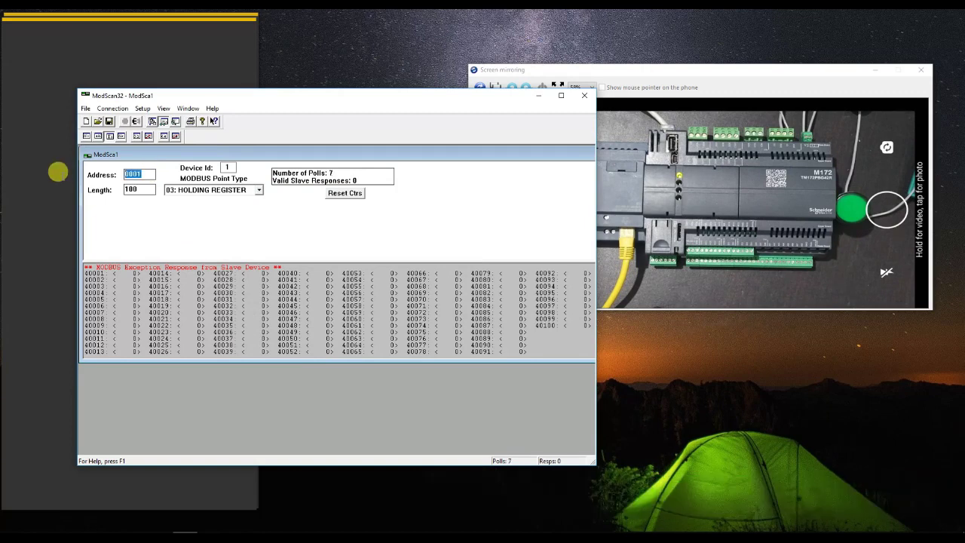
type("8960")
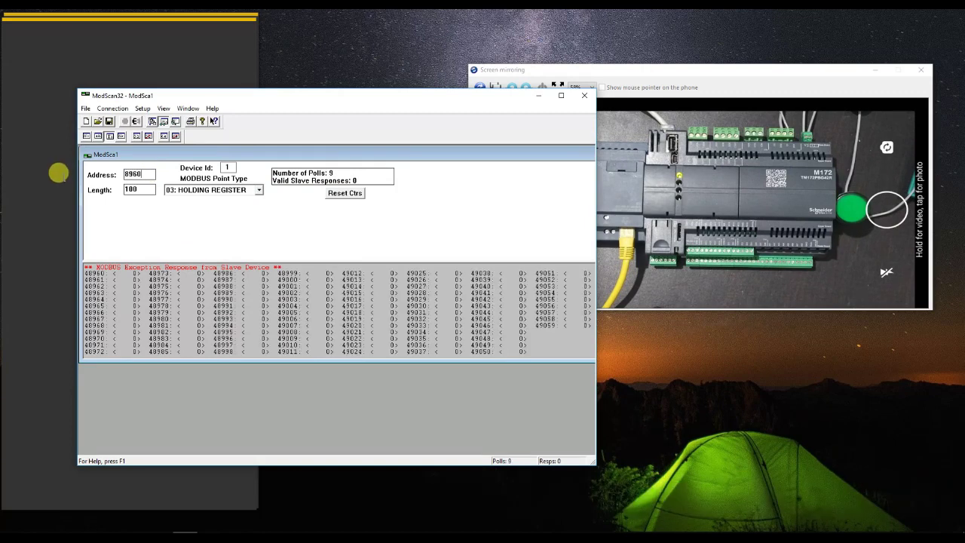
left_click(143, 189)
key("BackSpace")
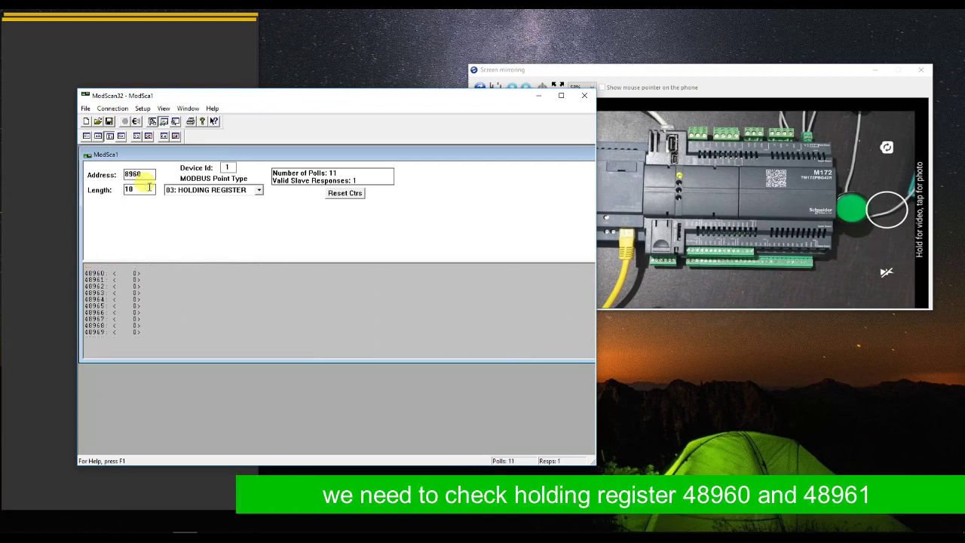
- Reset the counters and open a Write Register dialog for 48960
left_click(336, 194)
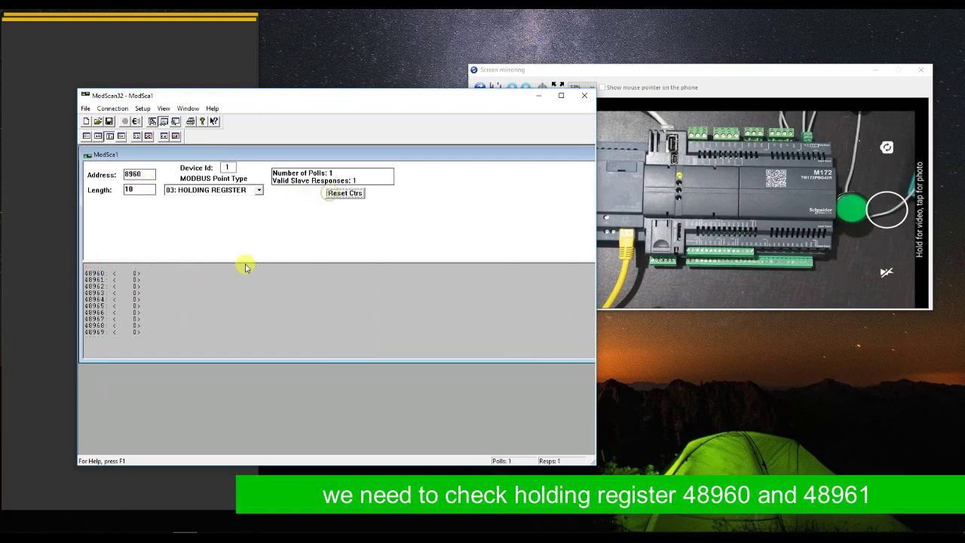
left_click(98, 276)
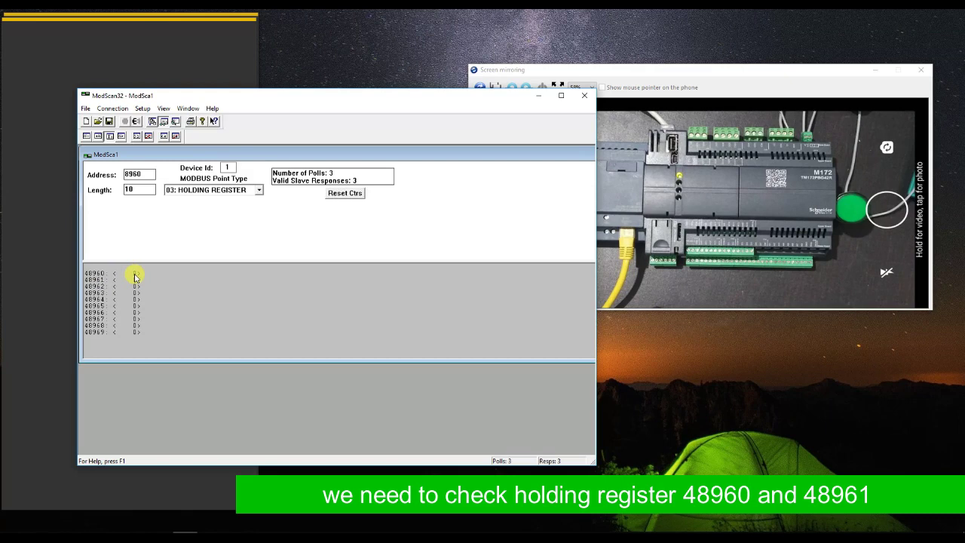
double_click(135, 276)
left_click(354, 290)
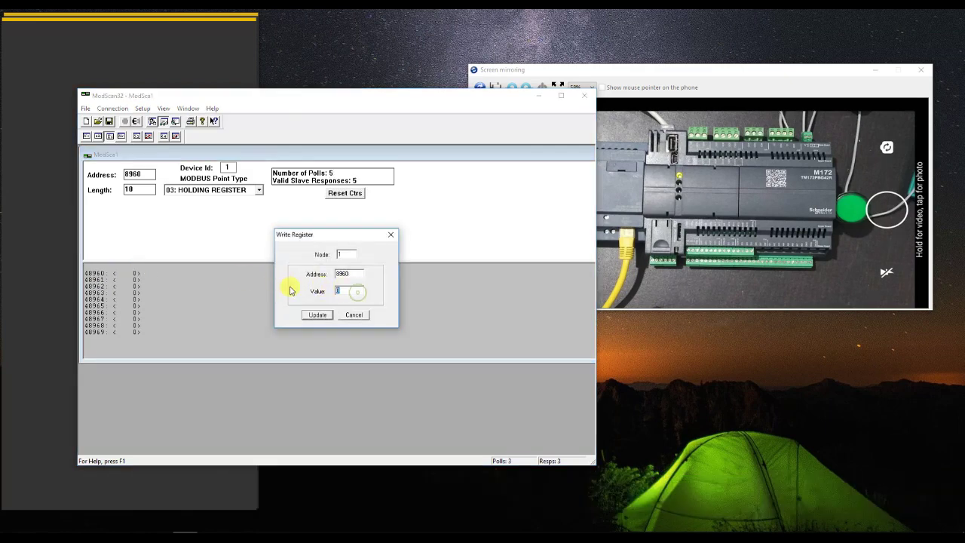
- Write 1 then 0 to register 48960, toggling 48961 and the output lamp, then minimize ModScan32
type("1")
left_click(317, 314)
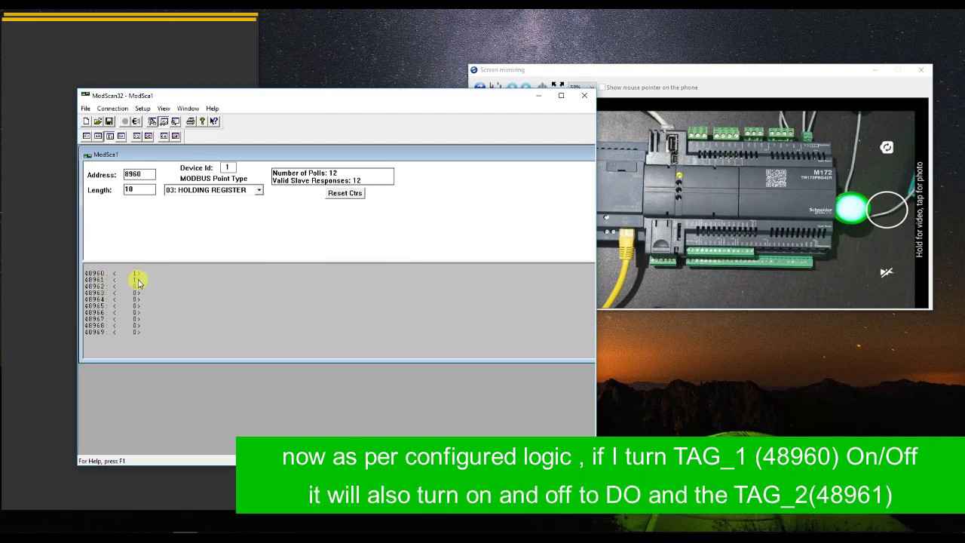
double_click(136, 275)
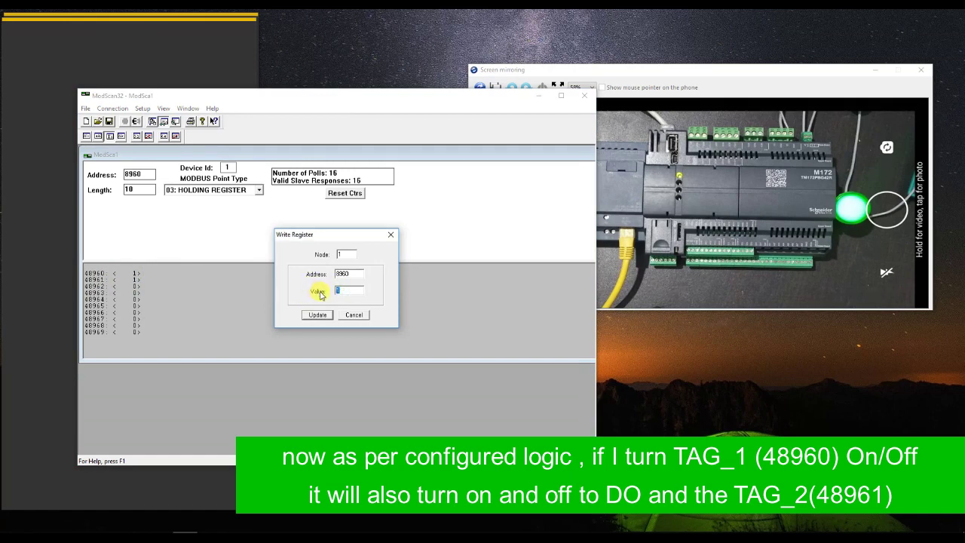
type("0")
left_click(318, 315)
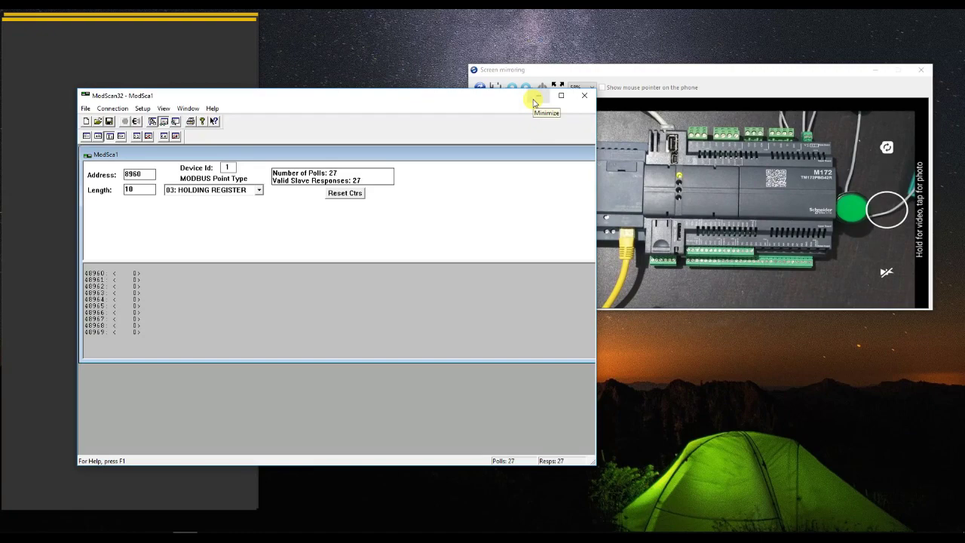
left_click(537, 95)
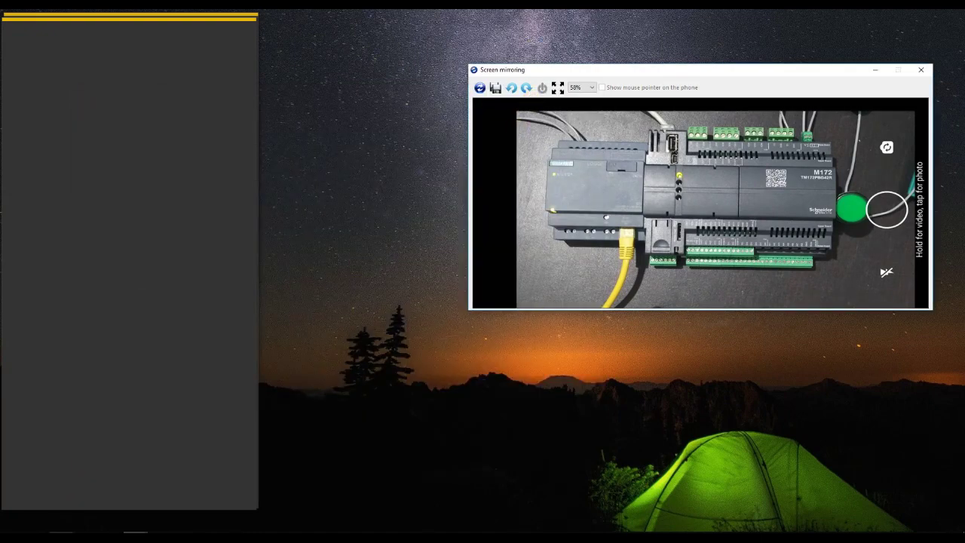
- Return the VM to full screen, launch LOGO!Soft Comfort V8.2 via the Start menu, and cancel Communication Settings
left_click(86, 532)
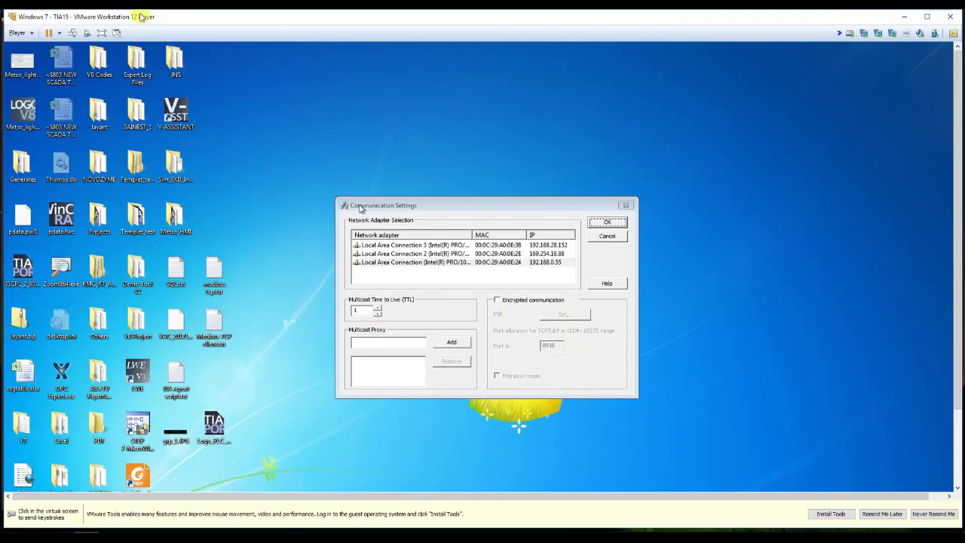
left_click(90, 32)
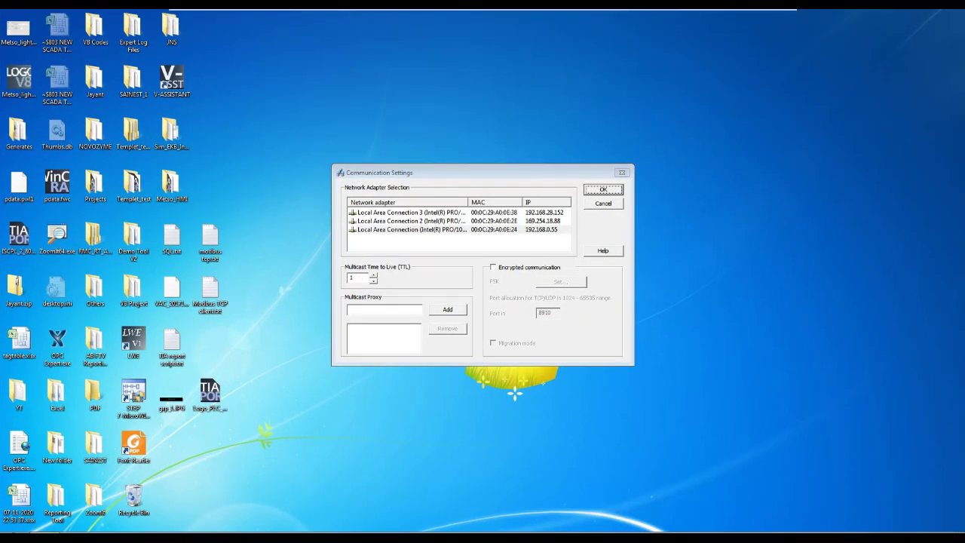
key("super")
mouse_move(61, 369)
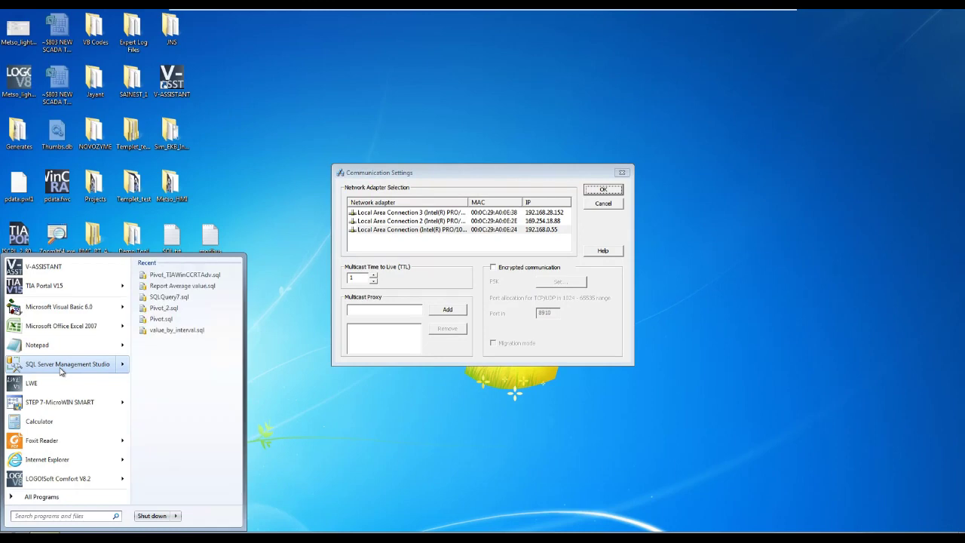
type("logo")
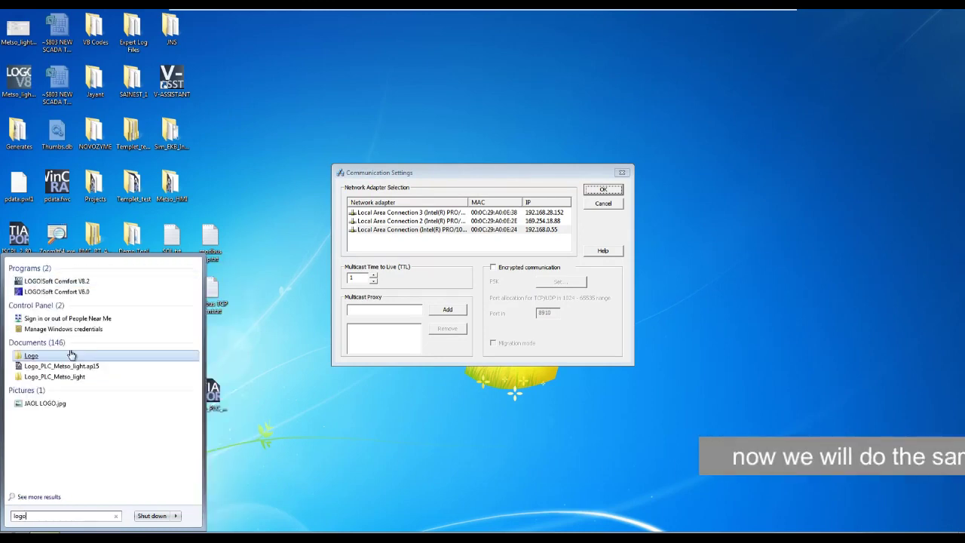
left_click(84, 290)
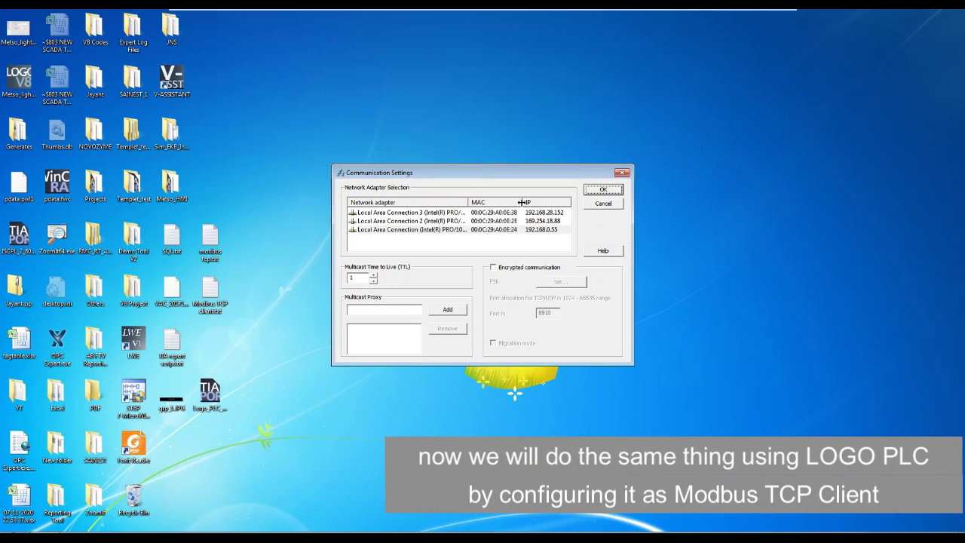
left_click(616, 205)
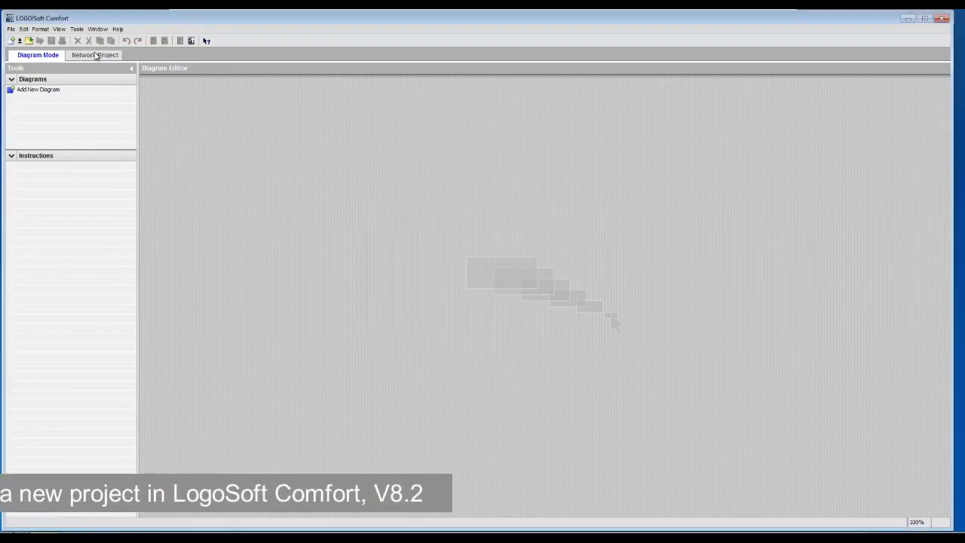
- In the Network Project view, add a new LOGO! 8.FS4 device at 192.168.0.2
left_click(95, 55)
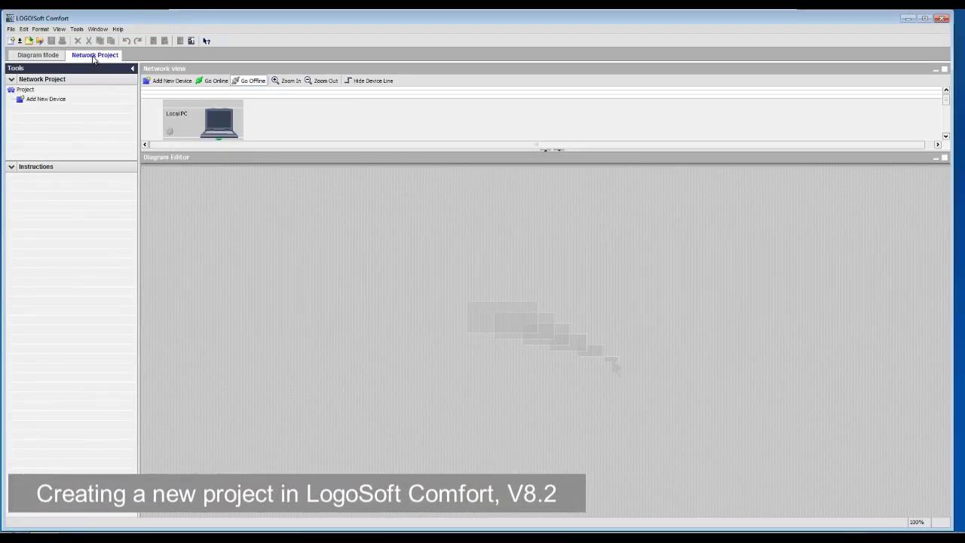
left_click(41, 99)
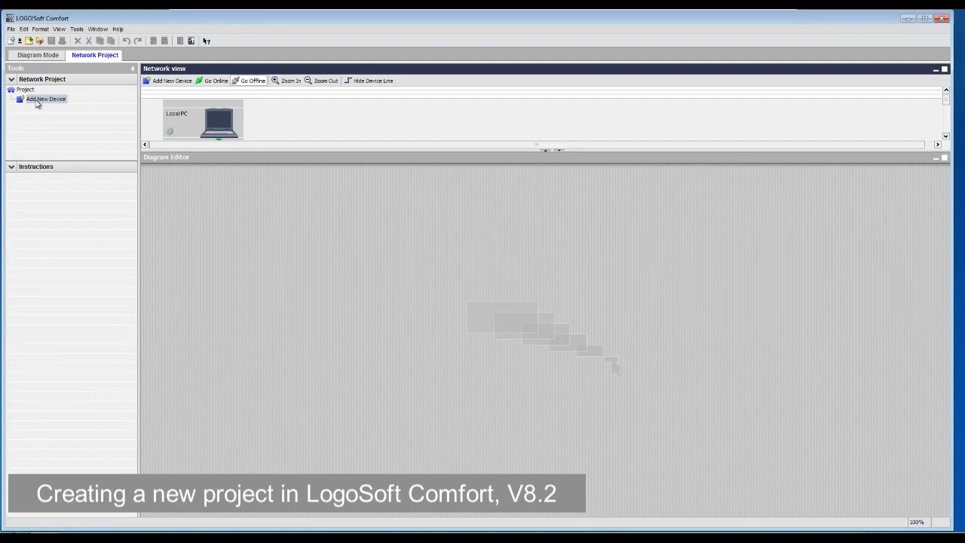
left_click_drag(169, 149, 168, 196)
left_click(59, 103)
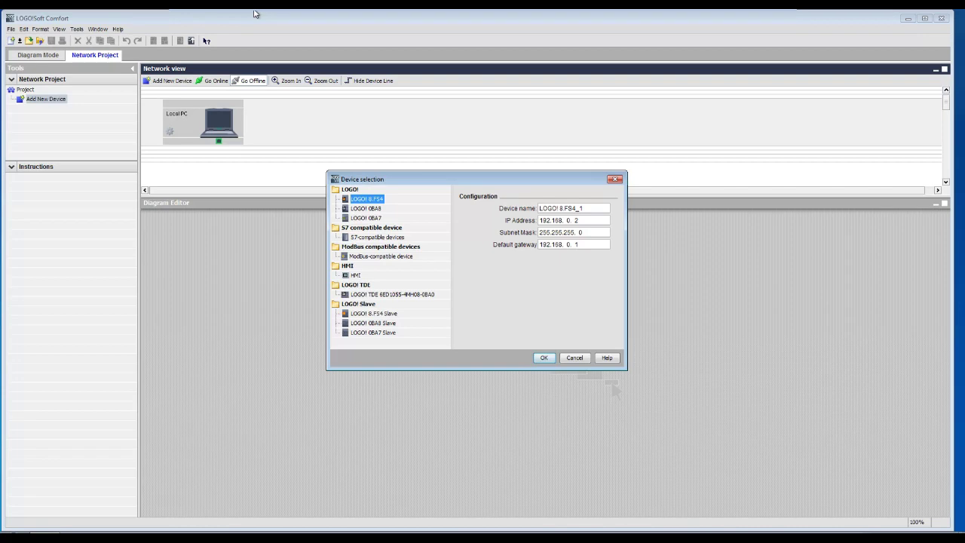
- Ping the LOGO! at 192.168.0.2 from the Run box and close the results
key("super+r")
key("Return")
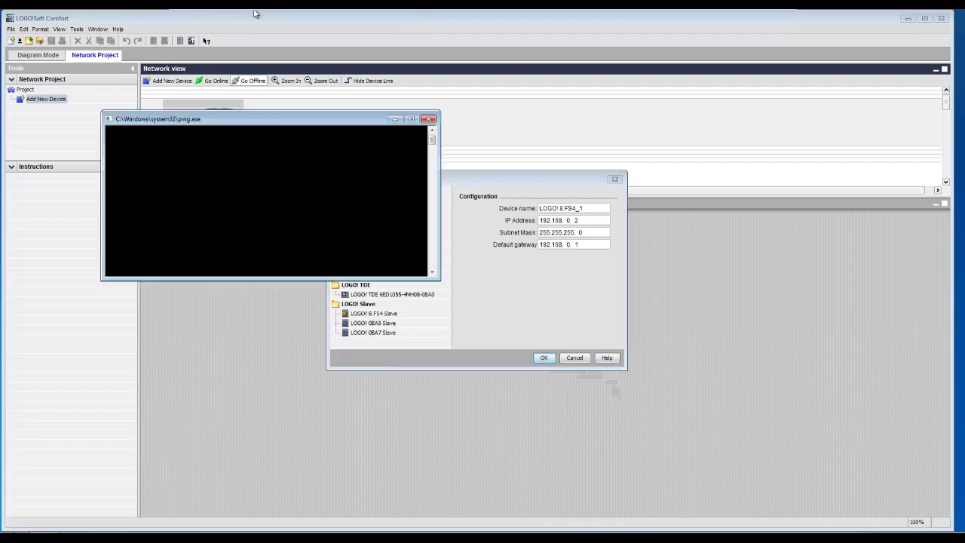
left_click(428, 118)
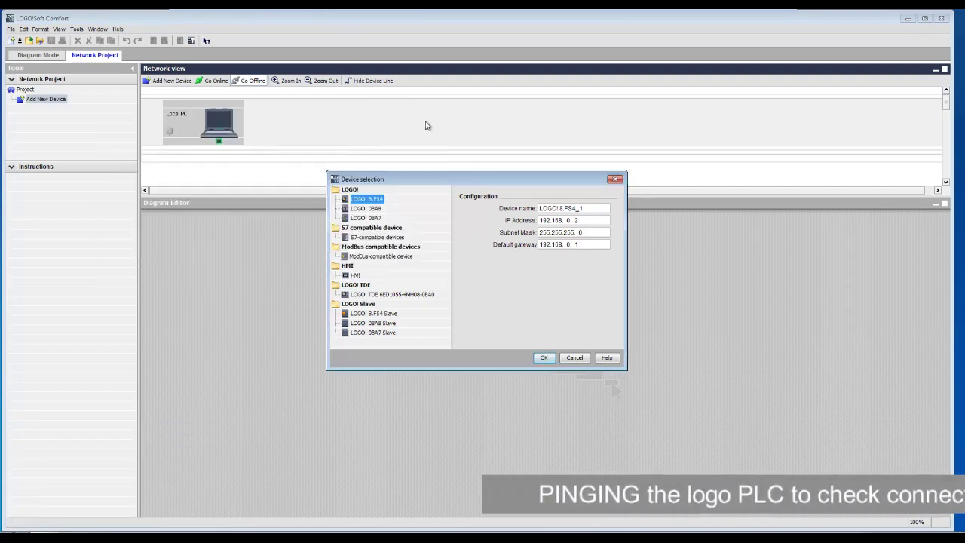
- Confirm adding LOGO! 8.FS4_1 and resize the network and diagram areas
left_click(543, 359)
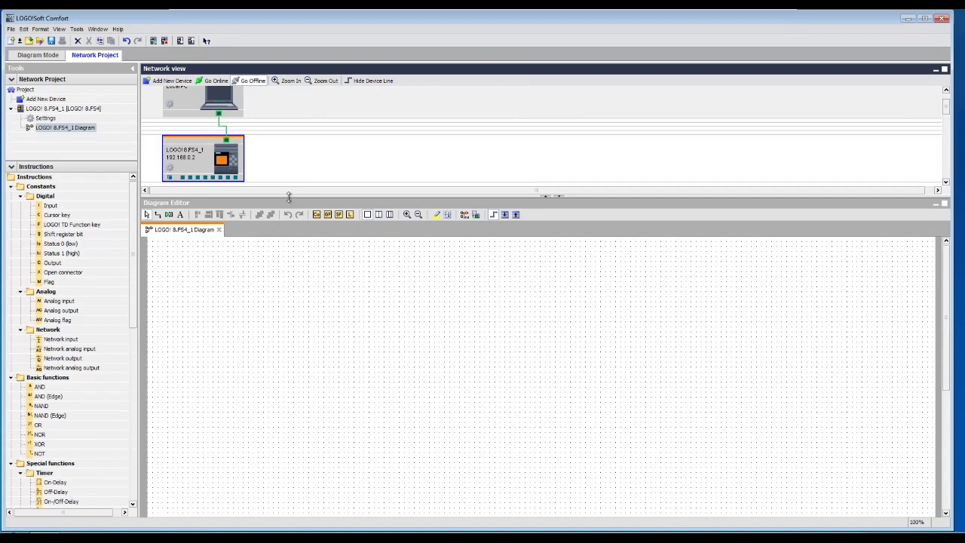
left_click_drag(289, 197, 290, 211)
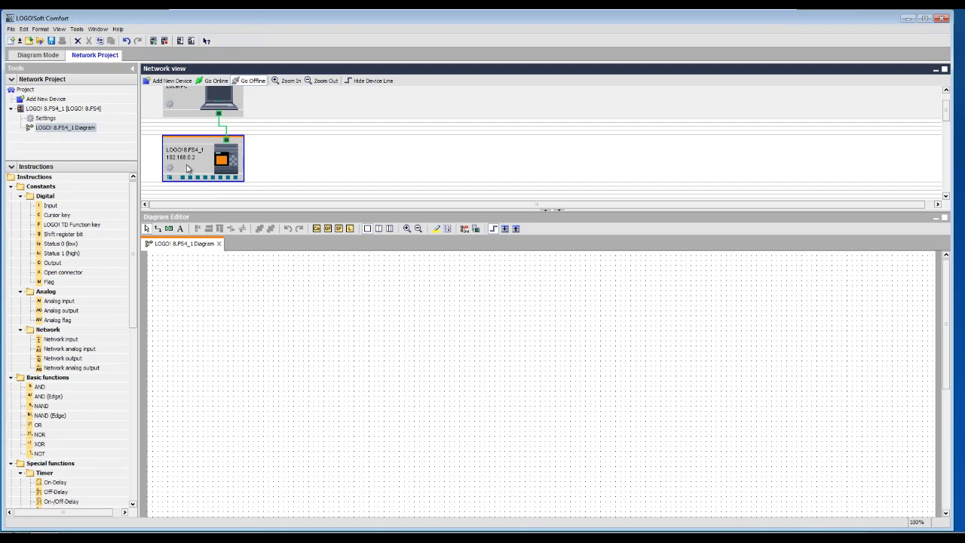
left_click(248, 260)
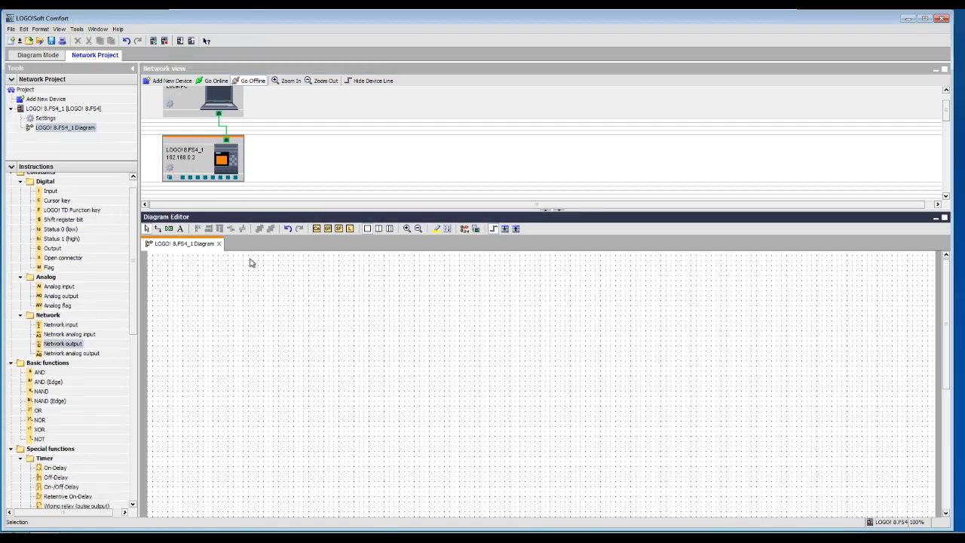
- Place network analog input NAI1 and network analog output NAQ1, and wire NAI1 to NAQ1
left_click(72, 333)
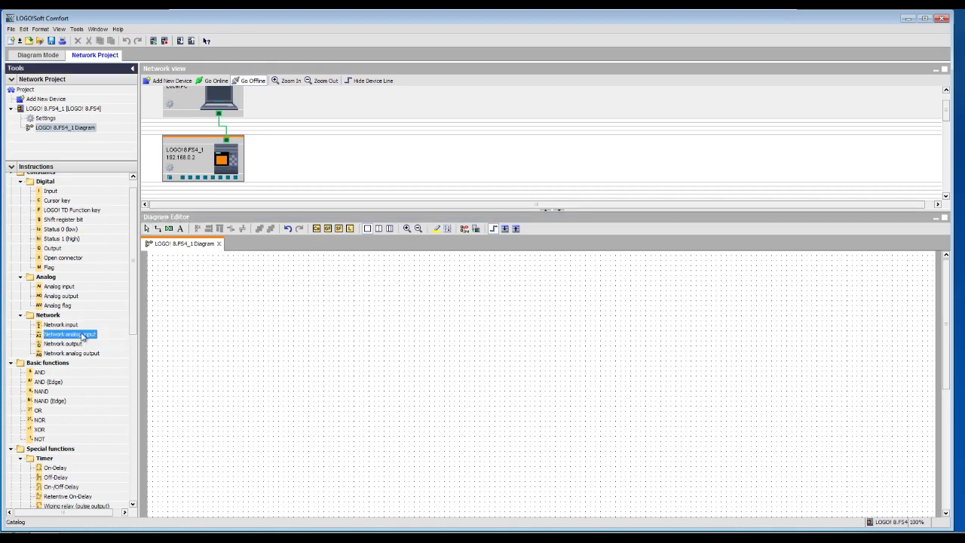
left_click(346, 315)
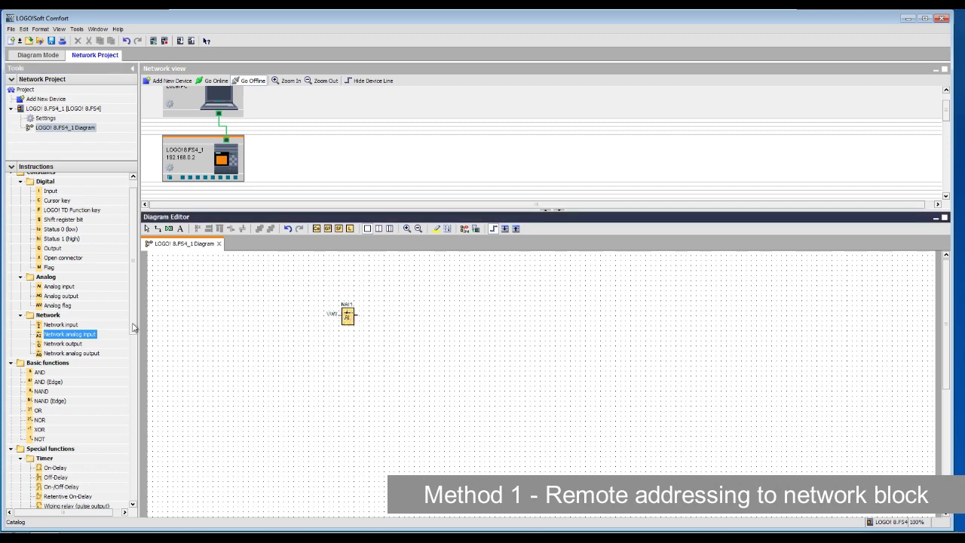
left_click(75, 353)
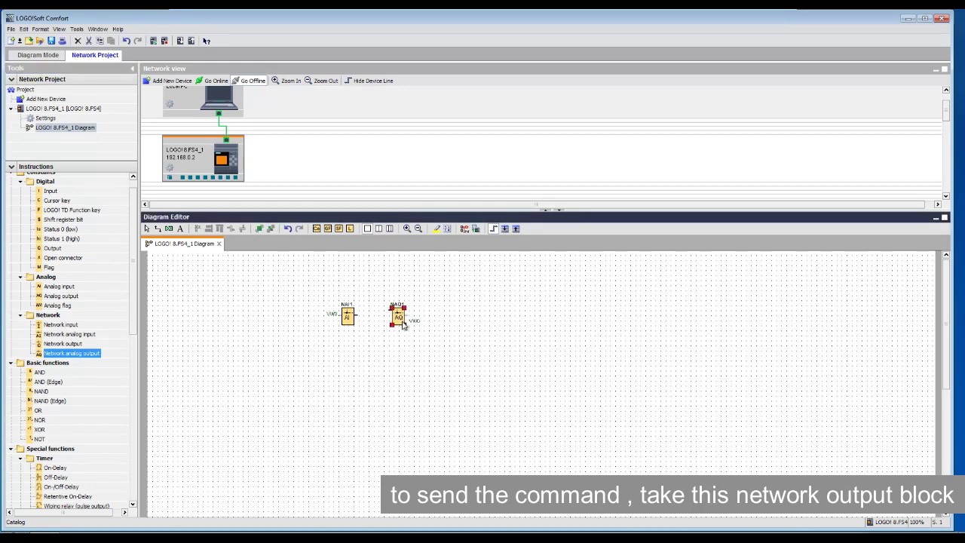
left_click(403, 325)
left_click_drag(355, 313, 396, 325)
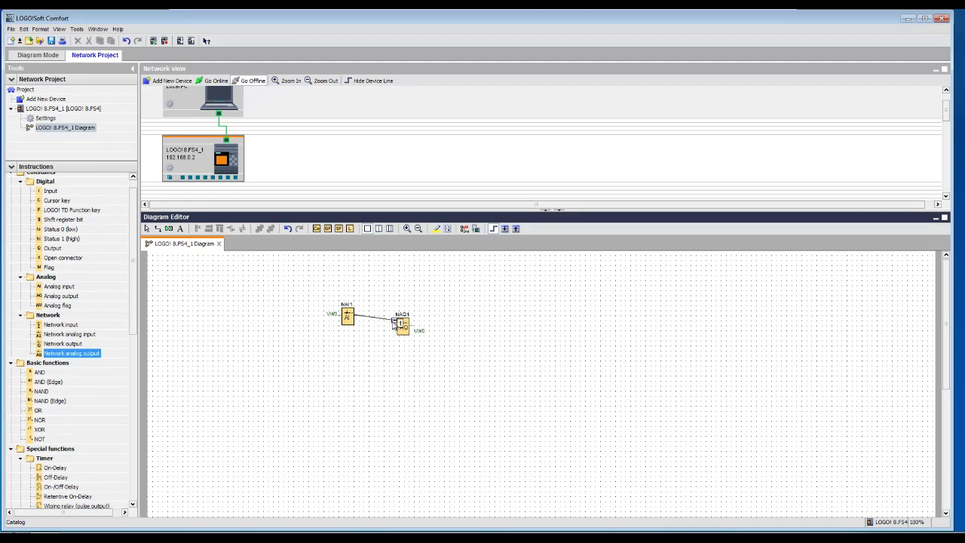
- Point NAQ1 at a remote Modbus-compatible device with IP 192.168.0.111
double_click(403, 332)
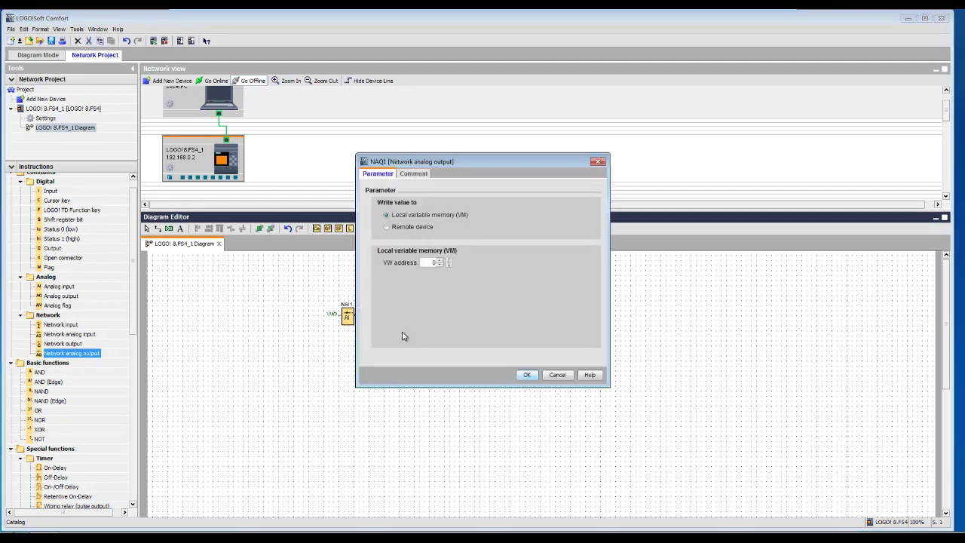
left_click(408, 229)
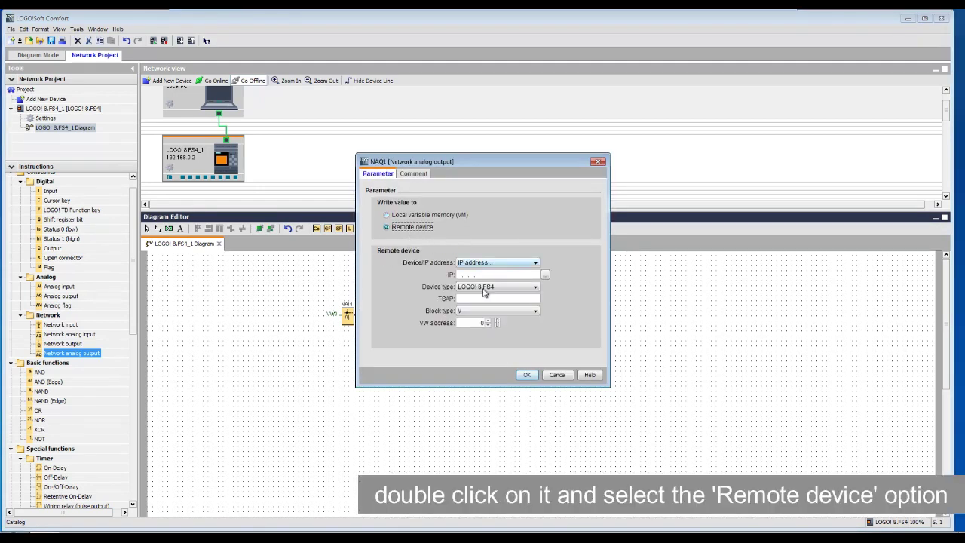
left_click(462, 274)
type("192. 1")
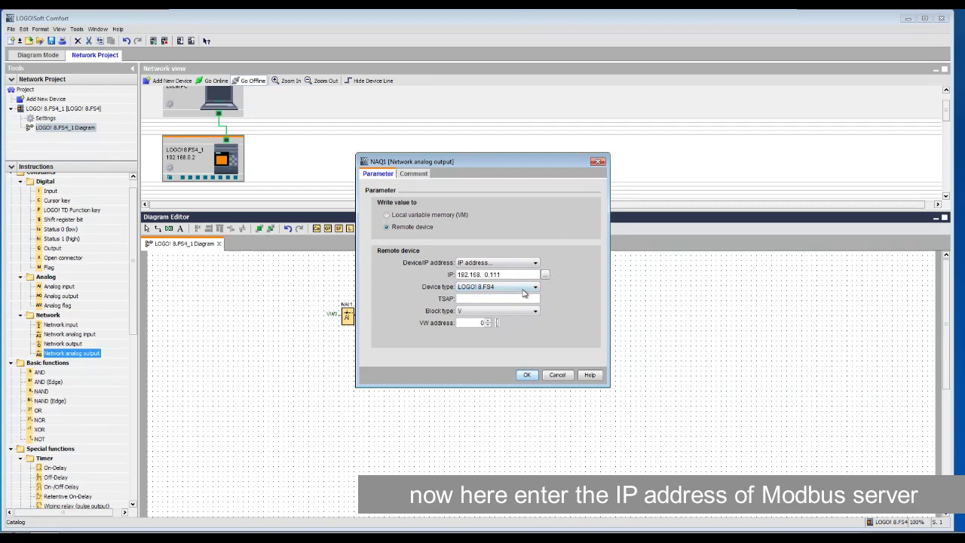
left_click(524, 290)
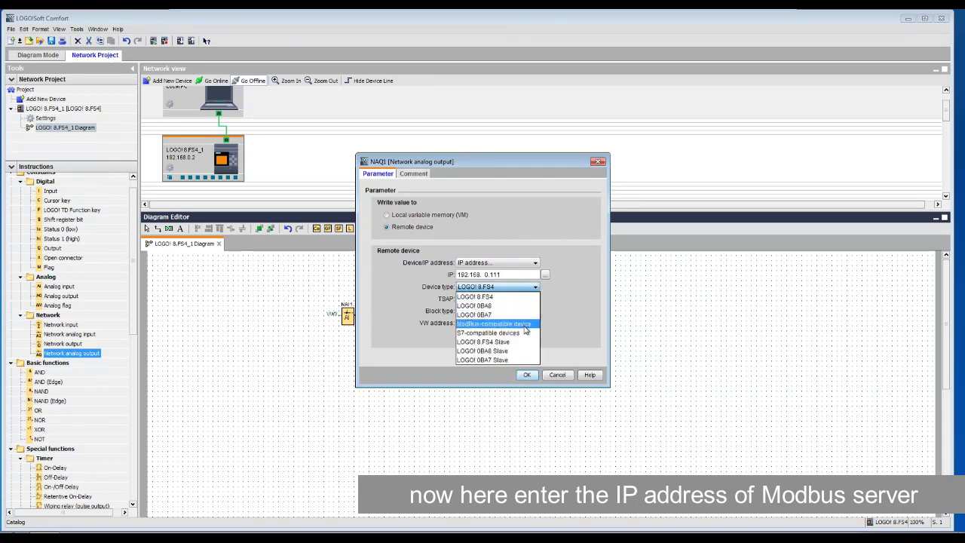
left_click(524, 325)
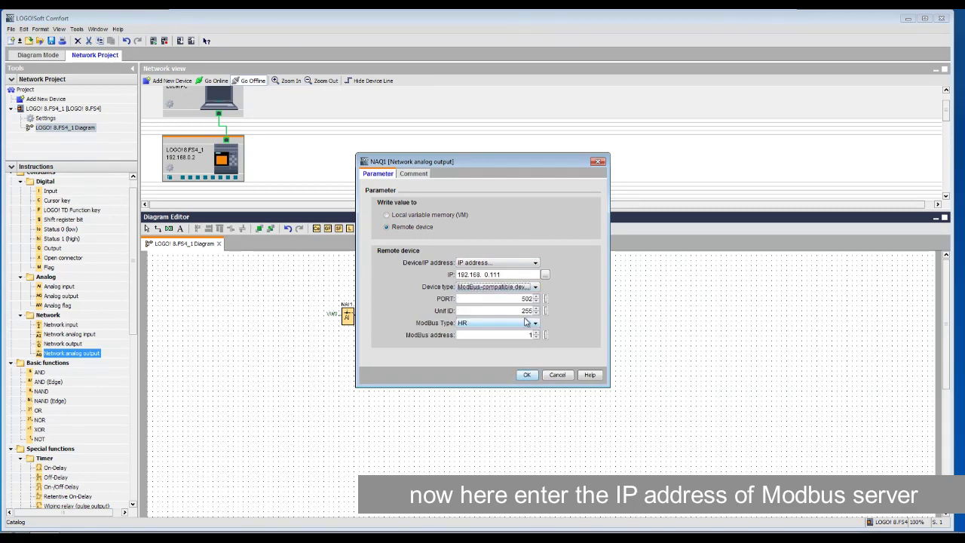
- Use port 502, Unit ID 1, Modbus type HR at address 8960, and confirm NAQ1's settings
left_click(477, 300)
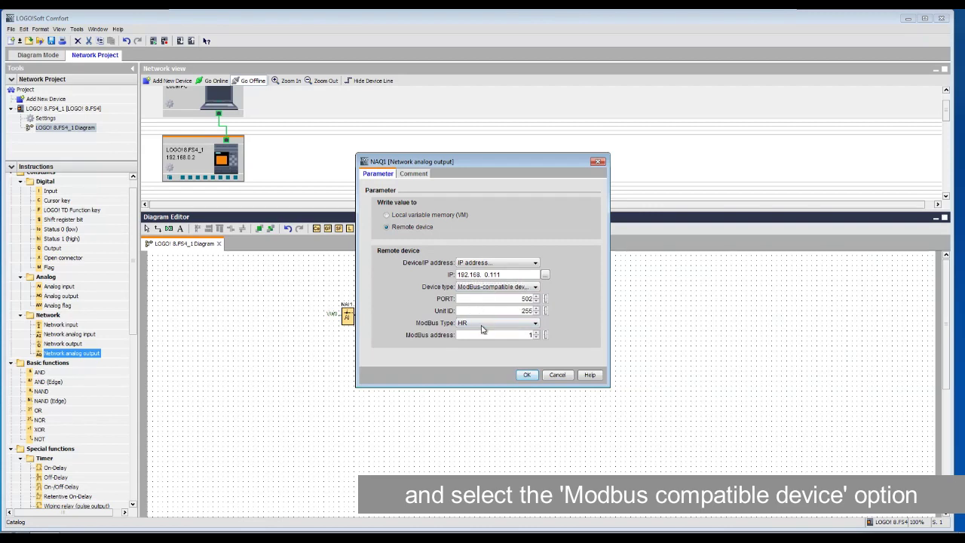
double_click(520, 310)
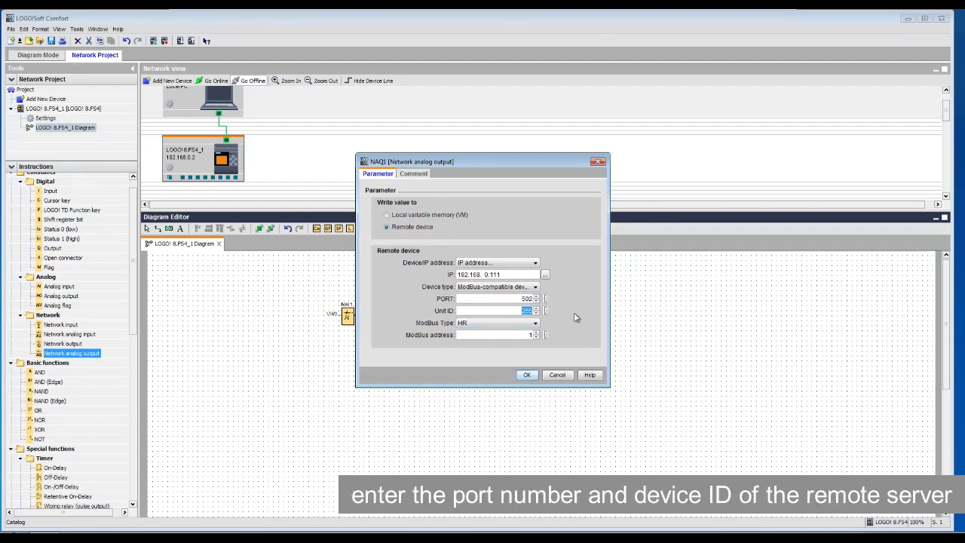
type("1")
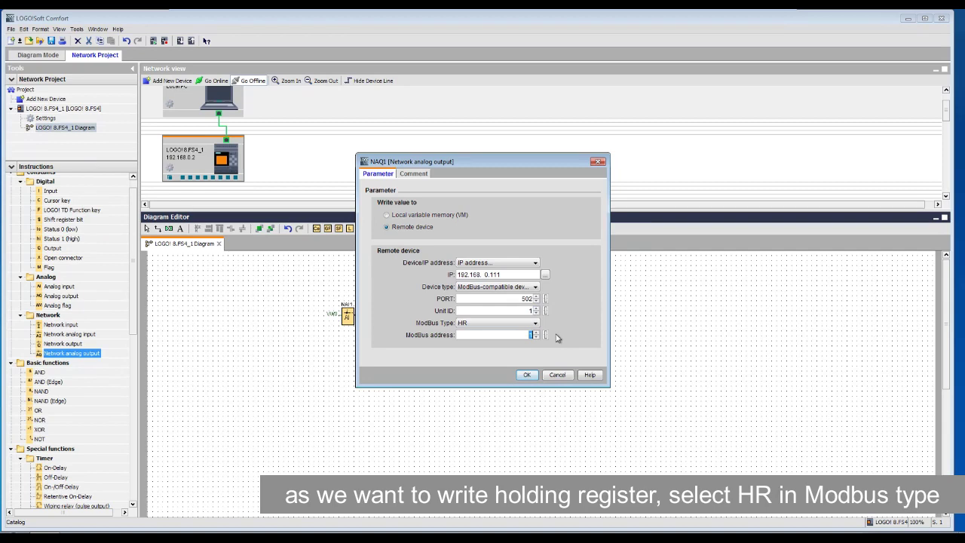
type("8960")
left_click(521, 325)
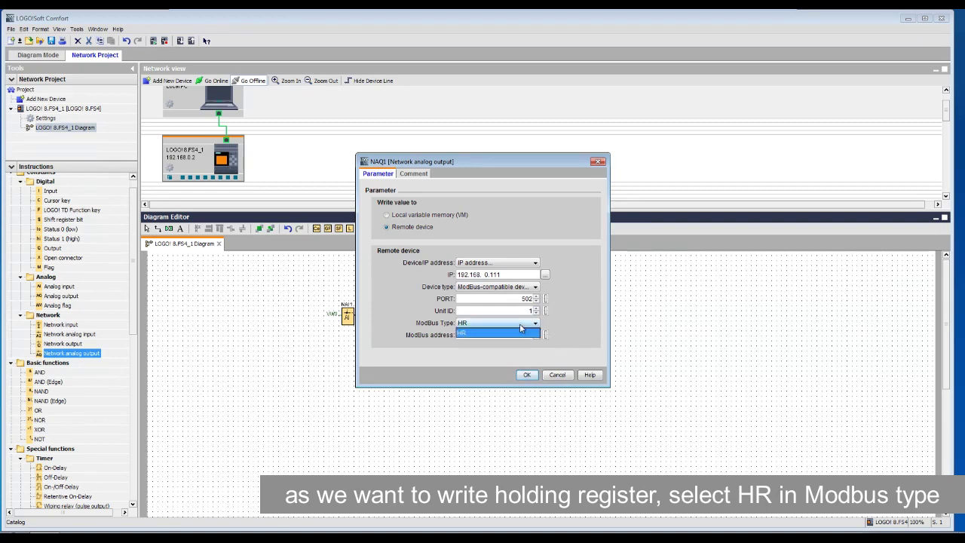
left_click(520, 331)
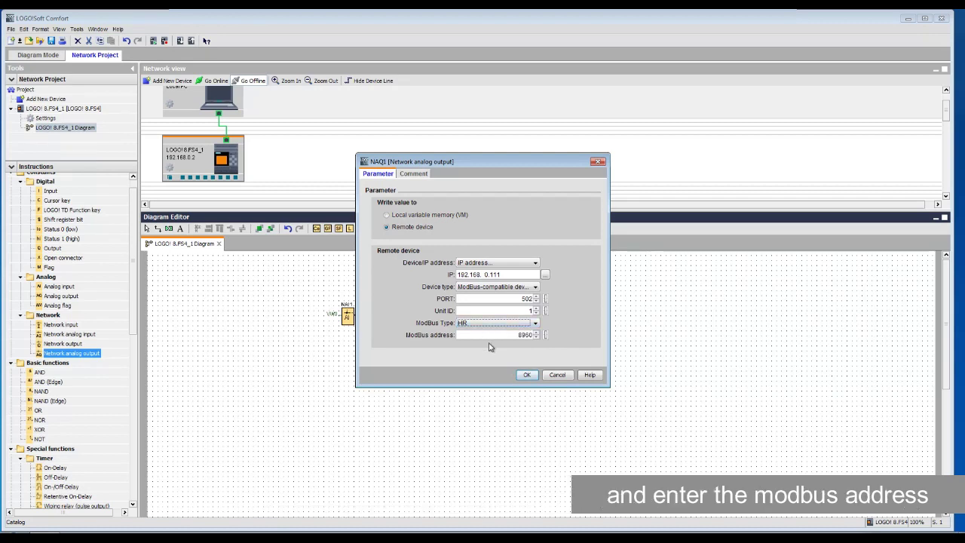
left_click(528, 374)
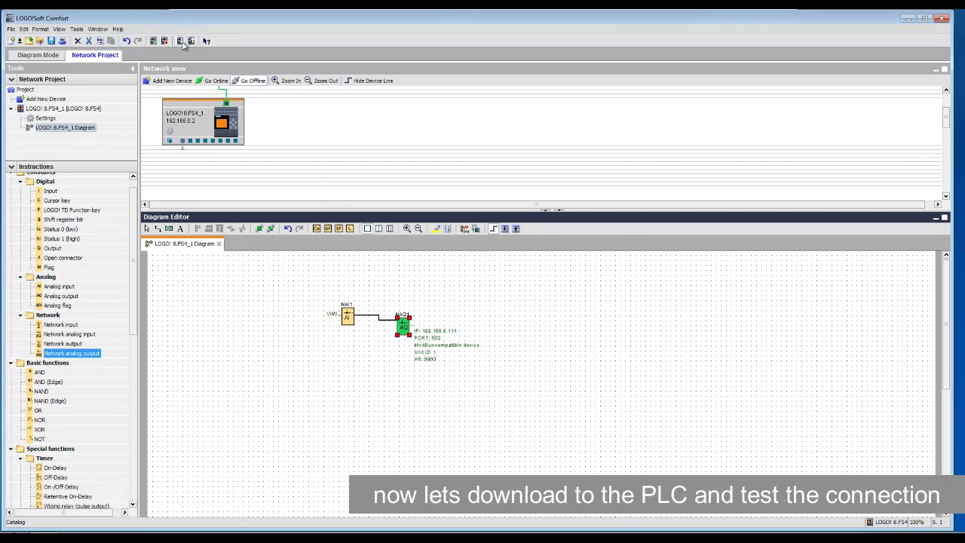
- Start the PC→LOGO! download, opening the Ethernet Interface dialog for 192.168.0.2
left_click(180, 41)
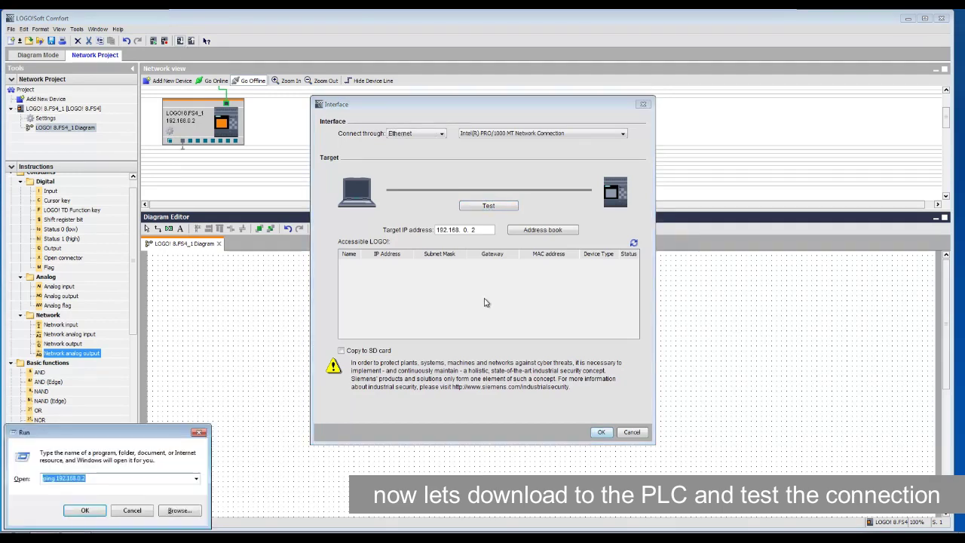
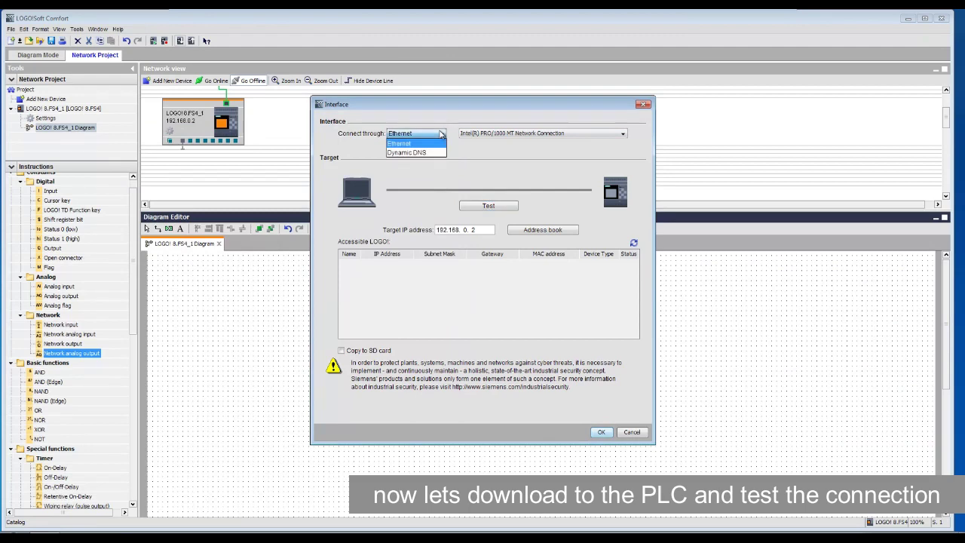
- Keep the Ethernet connection, select the Intel PRO/1000 MT adapter, and start the download
left_click(422, 136)
left_click(520, 134)
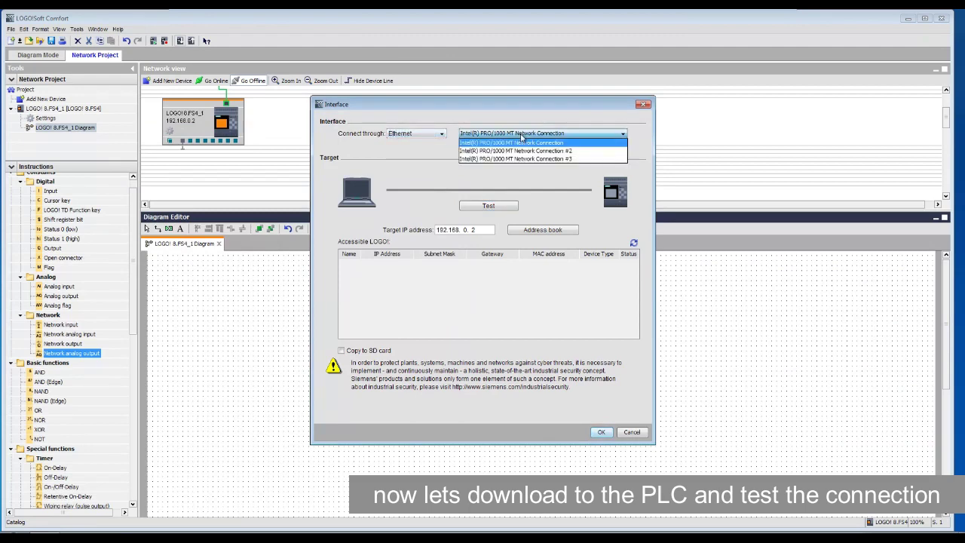
left_click(520, 142)
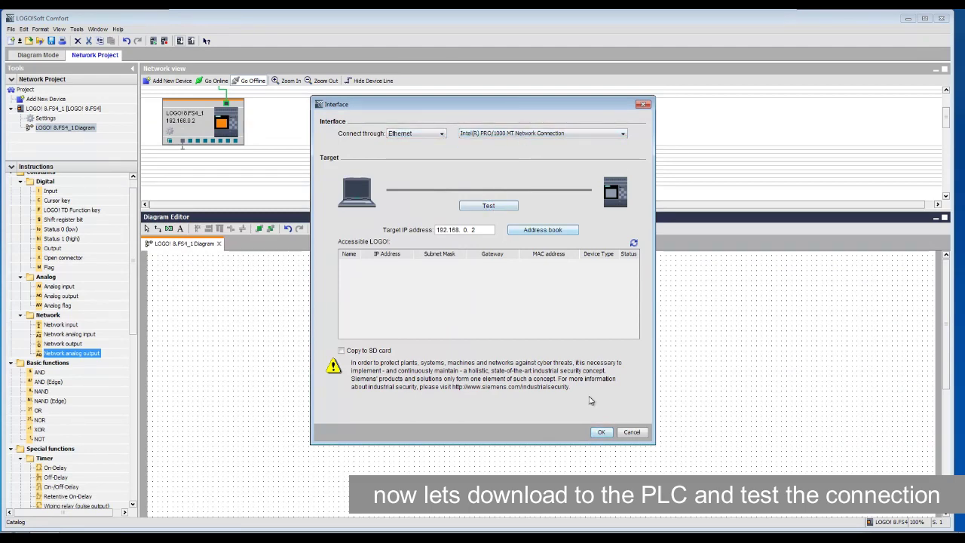
left_click(602, 433)
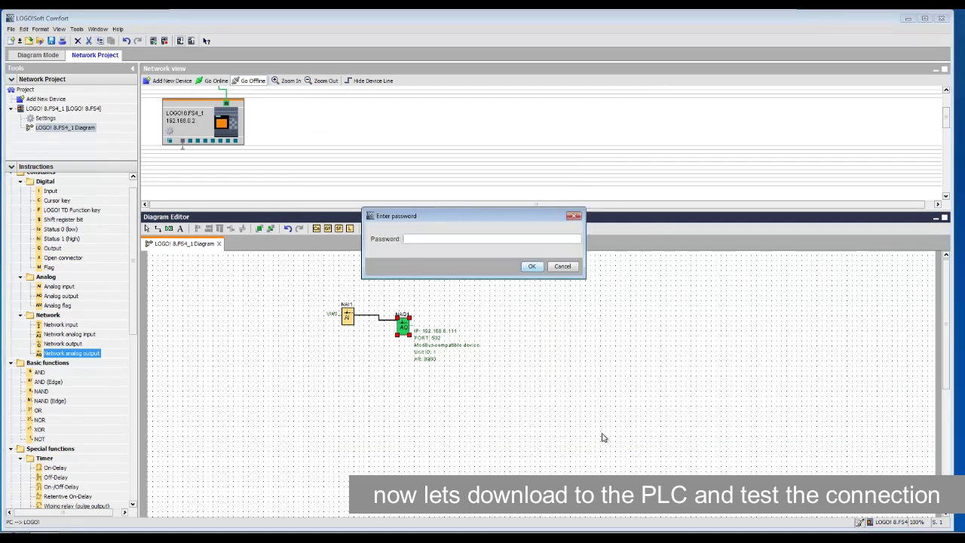
- Enter the device password, accept the STOP and AI position prompts, and return the LOGO! to RUN
type("****")
key("Return")
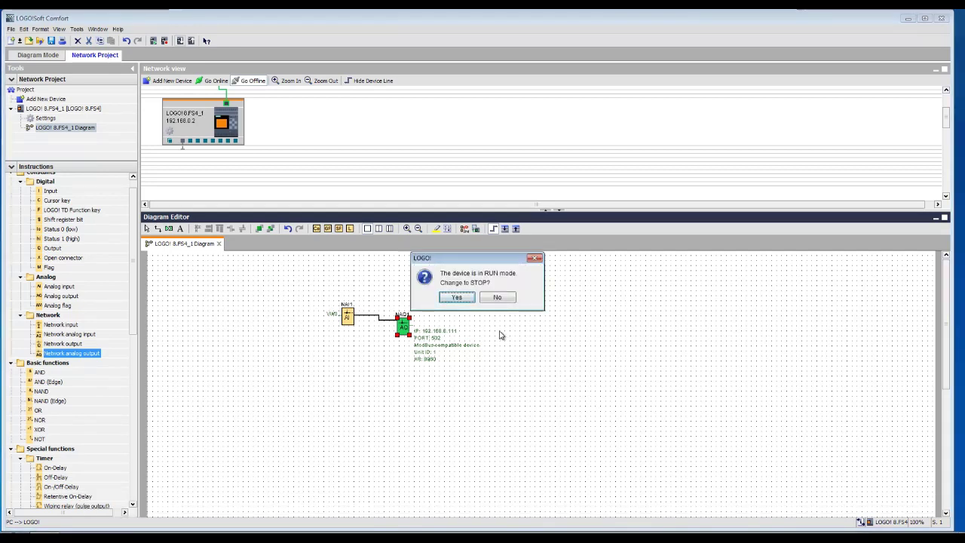
left_click(457, 298)
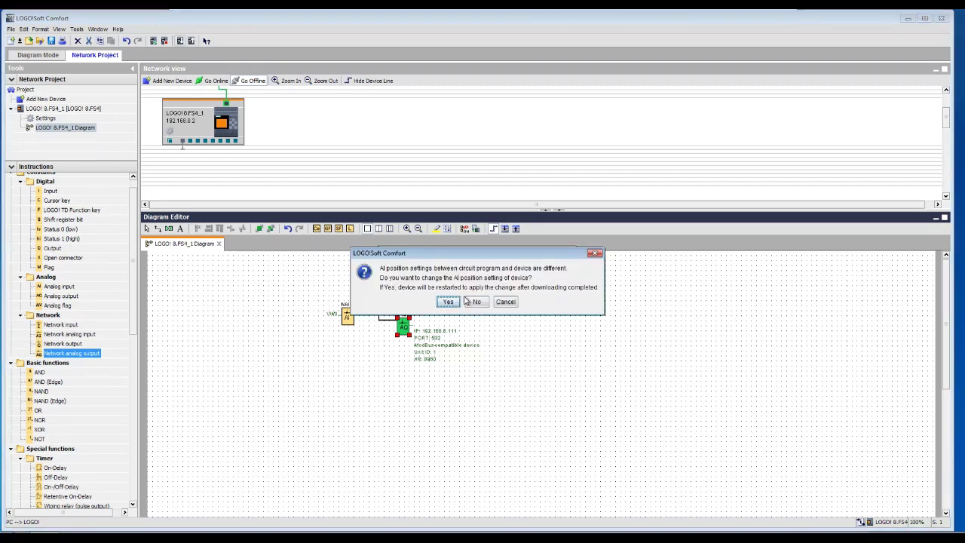
left_click(447, 302)
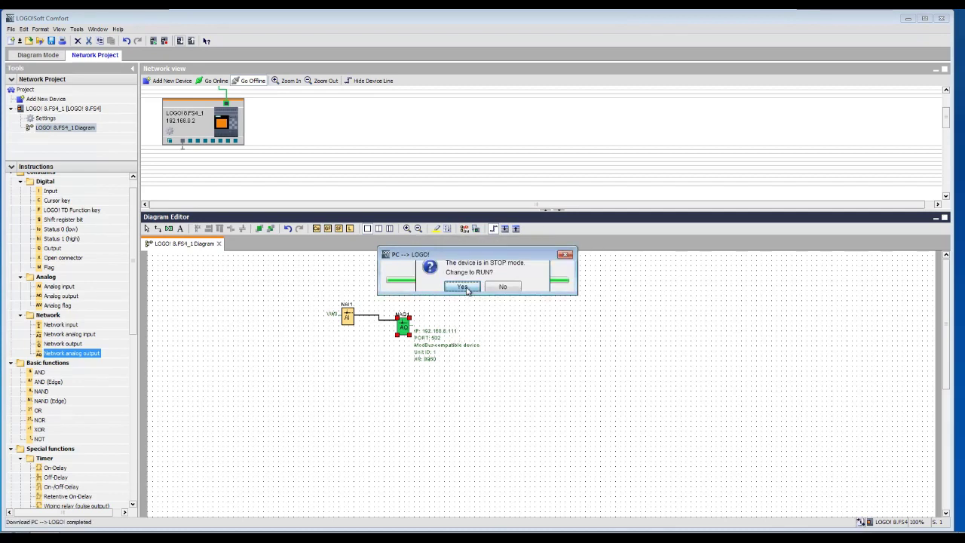
left_click(462, 287)
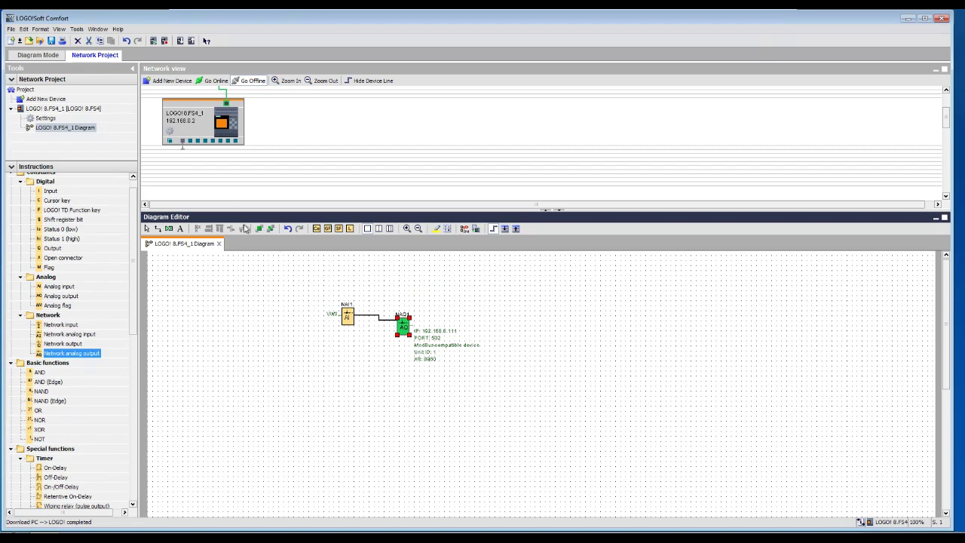
left_click(268, 281)
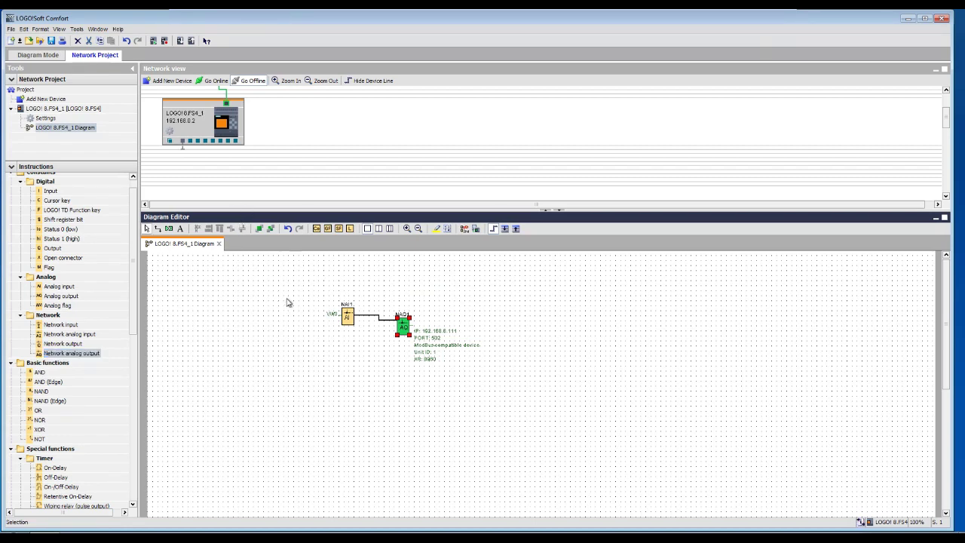
left_click(183, 152)
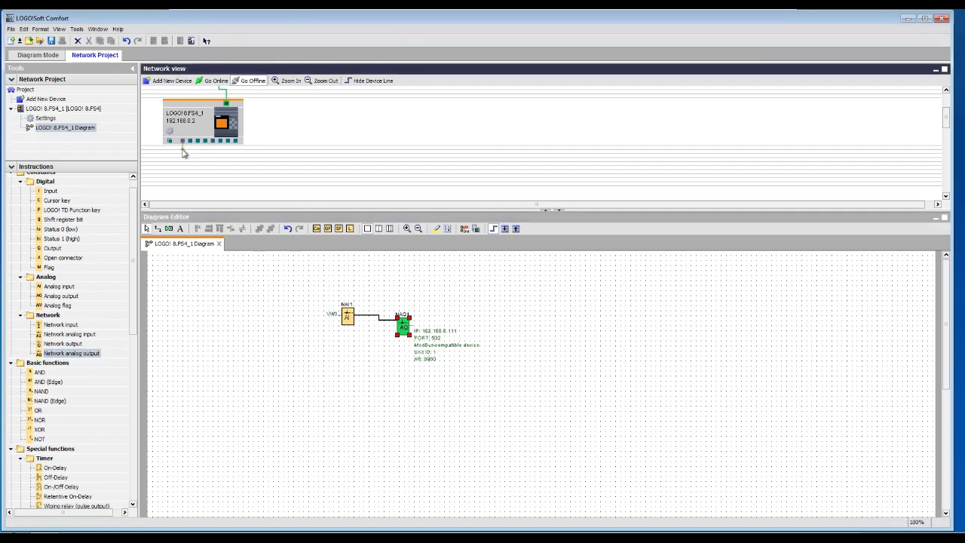
double_click(182, 143)
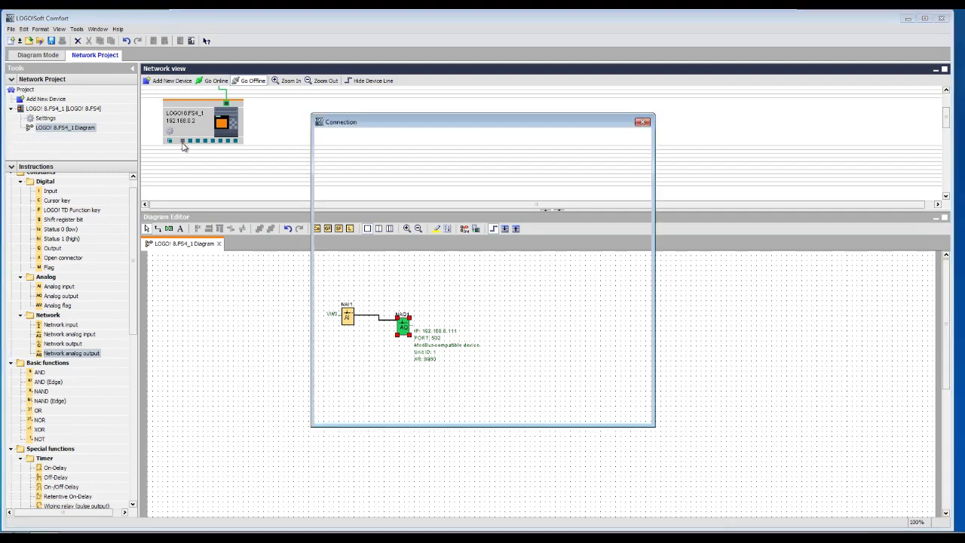
left_click(353, 206)
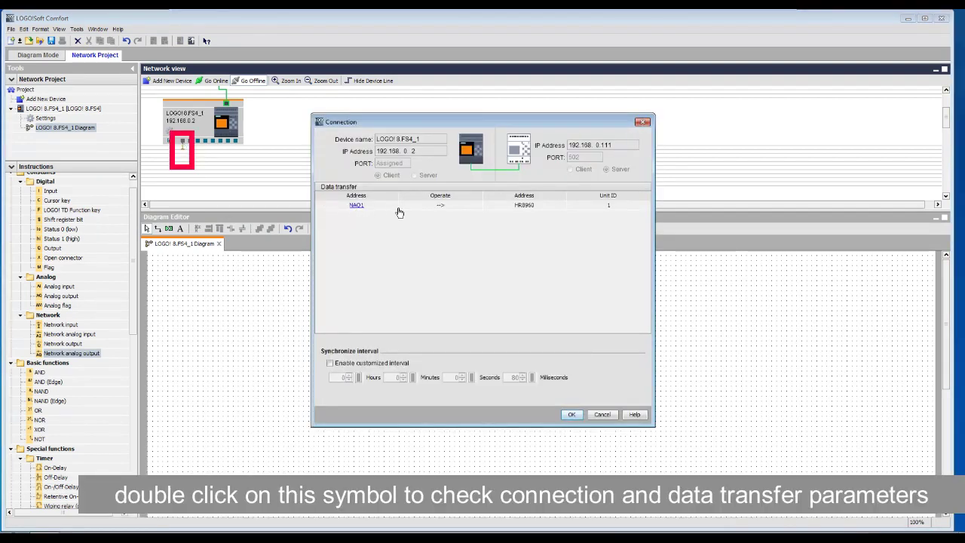
left_click(528, 210)
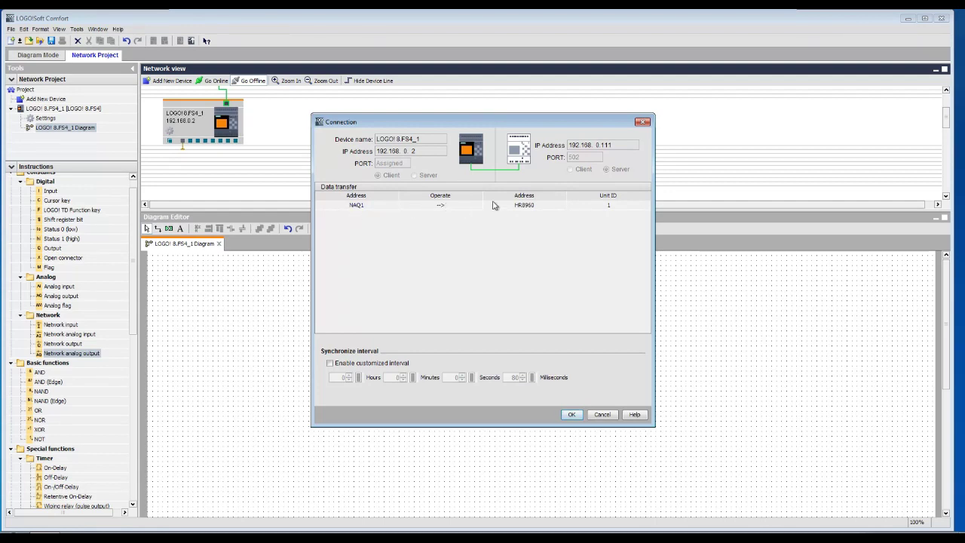
key("Return")
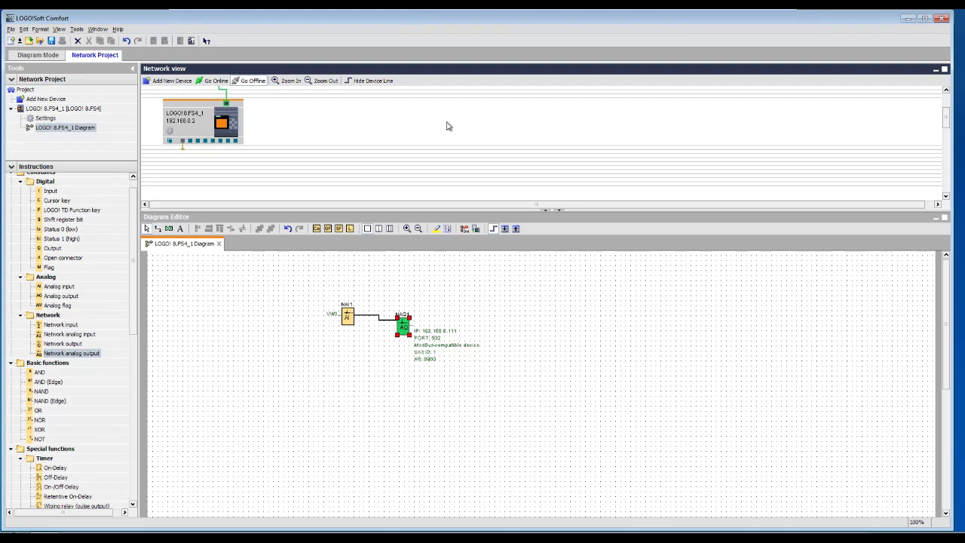
key("ctrl+alt")
mouse_move(482, 11)
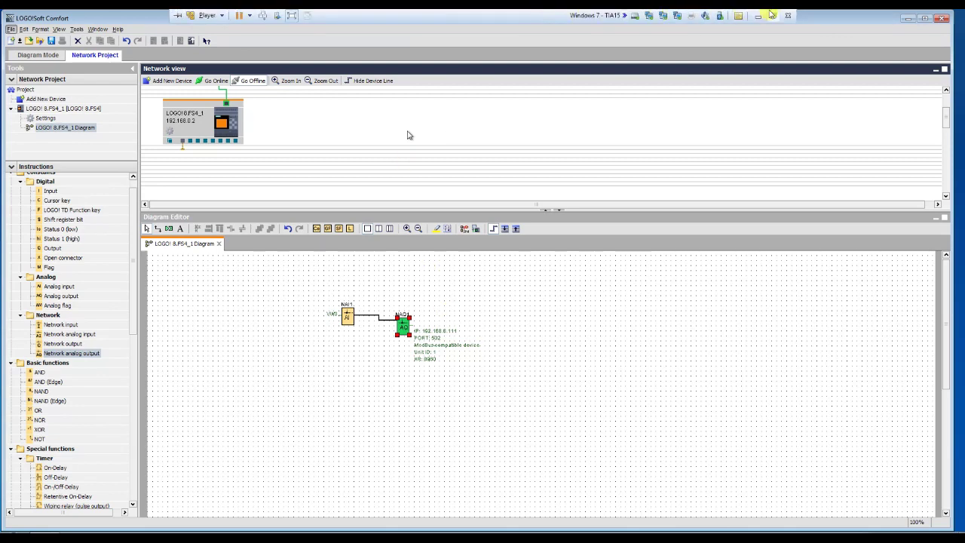
- Restore the VM window and start Online Test, confirming the interface settings
left_click(772, 15)
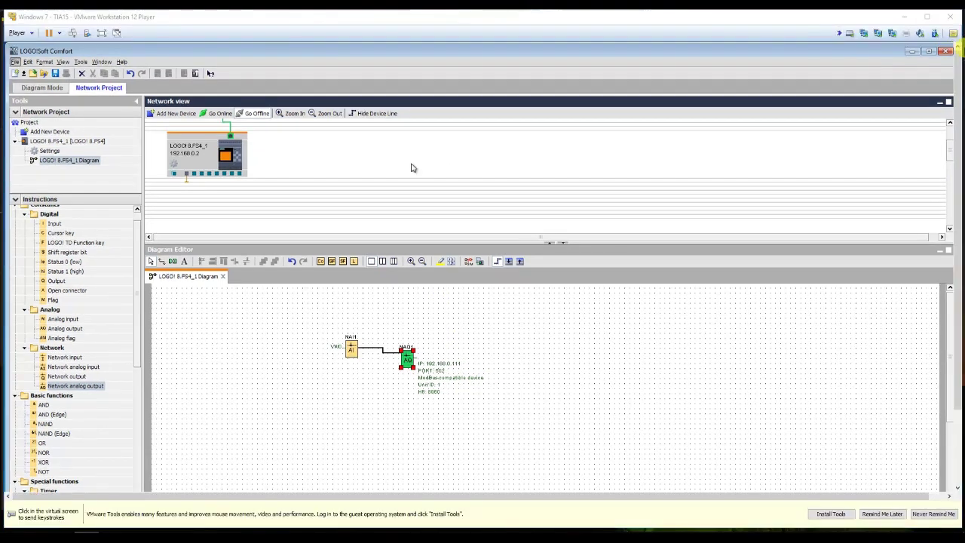
left_click(927, 16)
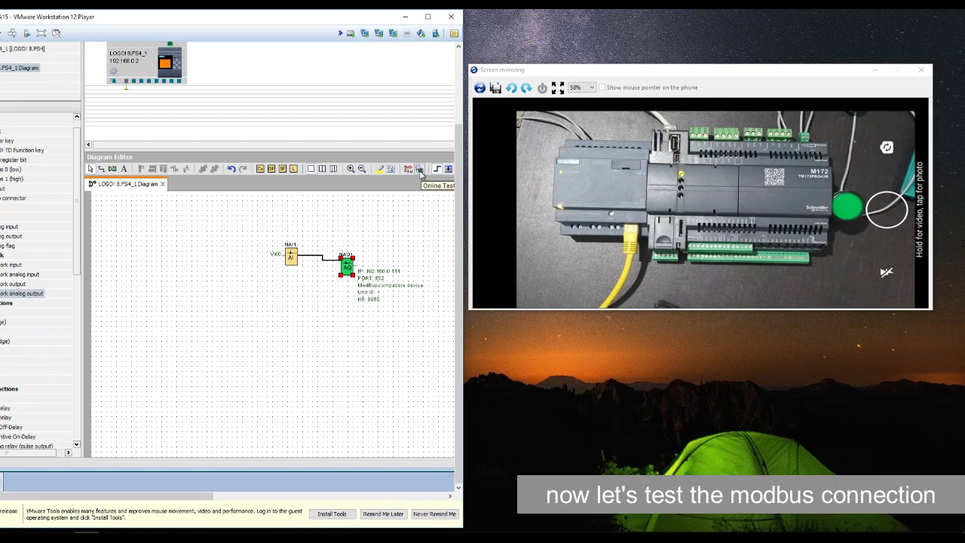
left_click(421, 171)
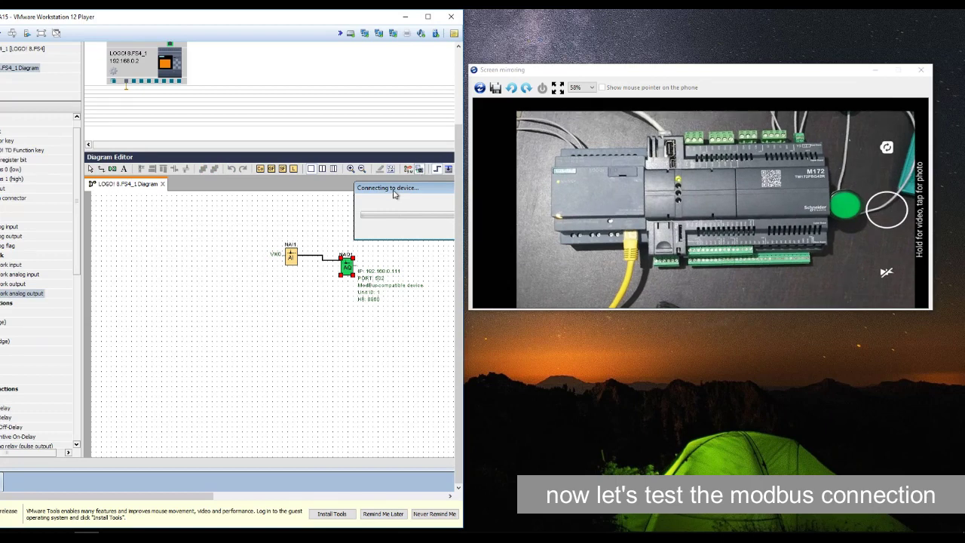
left_click_drag(397, 189, 290, 190)
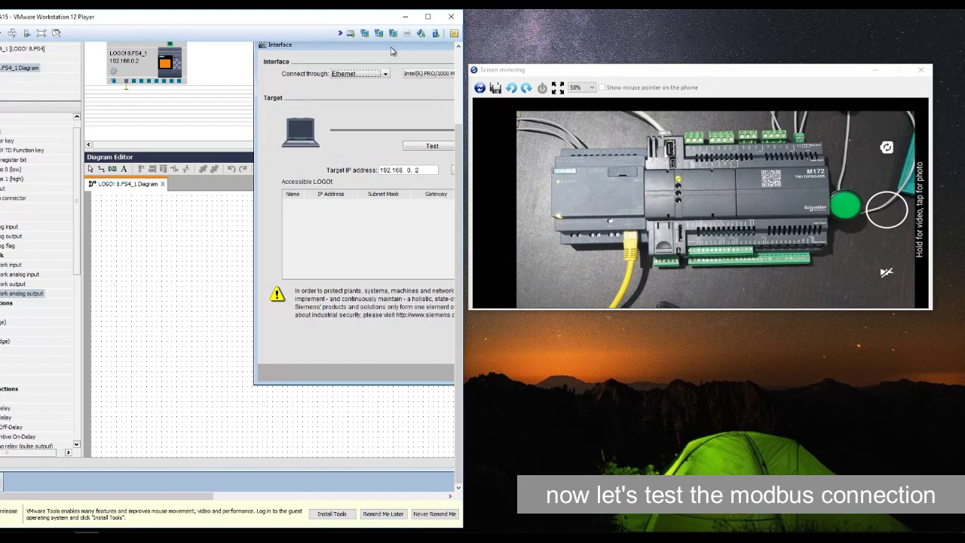
left_click_drag(385, 51, 221, 91)
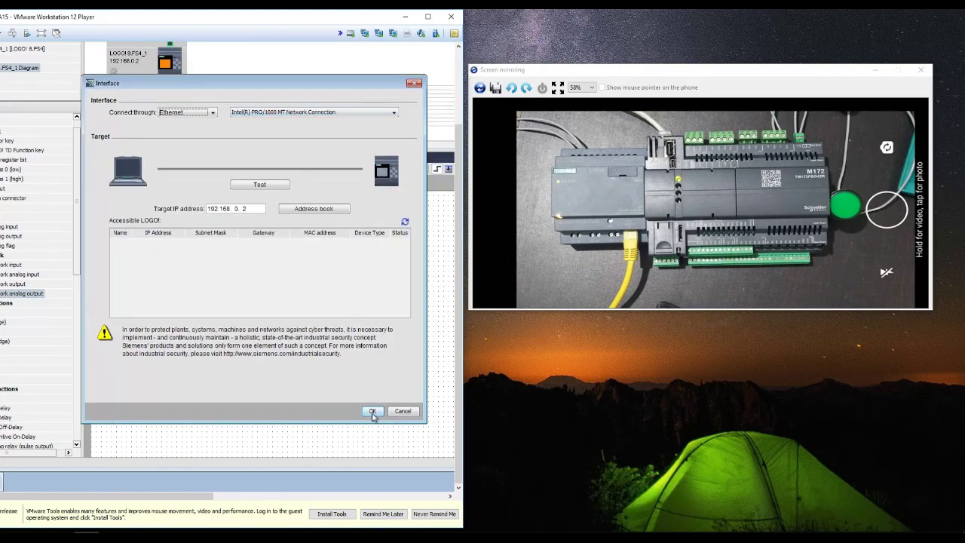
left_click(372, 413)
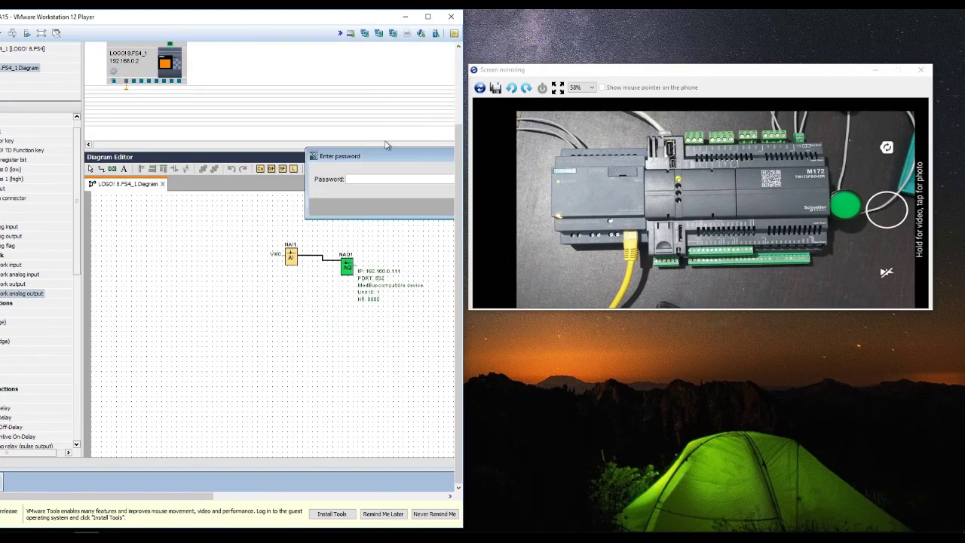
- Enter the device password to go online with the LOGO!
left_click_drag(383, 163, 253, 171)
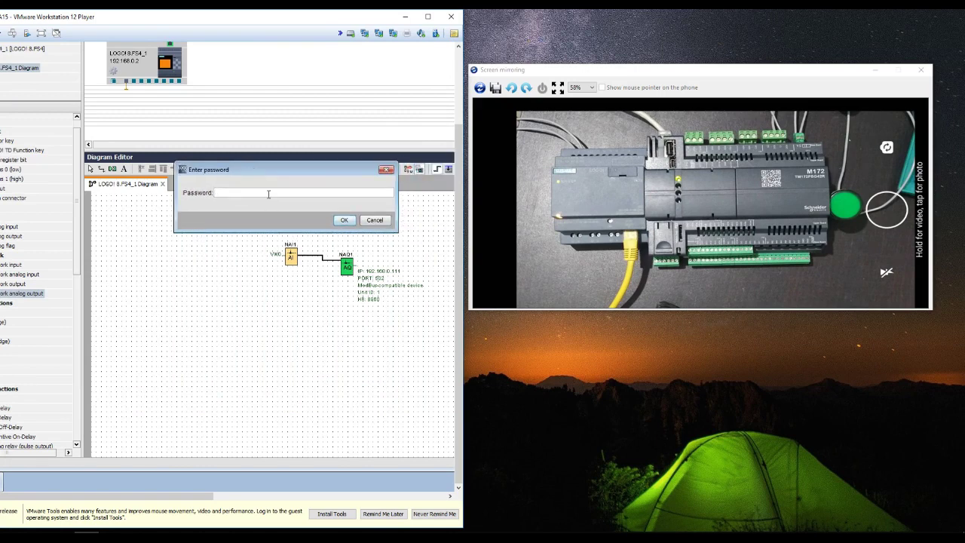
left_click(342, 220)
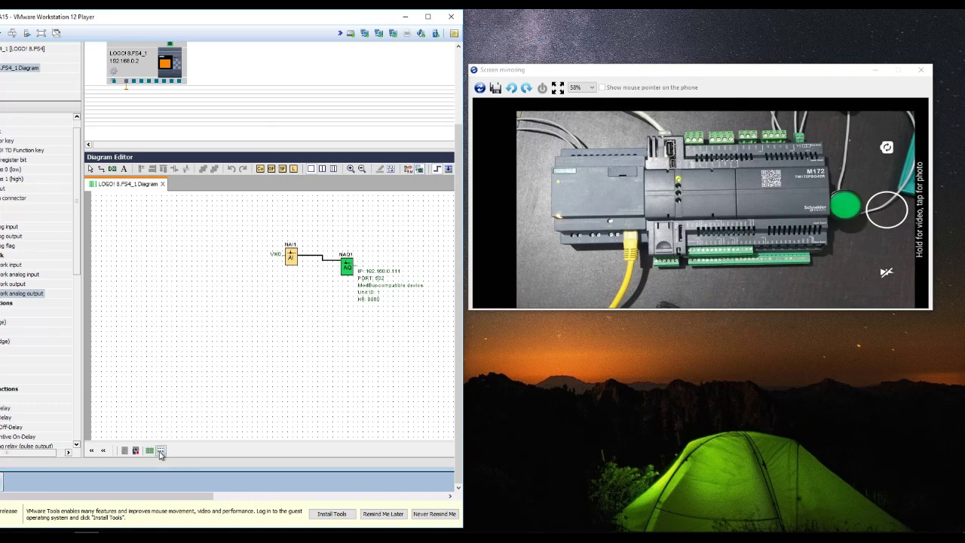
- Open the Data Table and add VW0 as the watched address in row 1
left_click(160, 450)
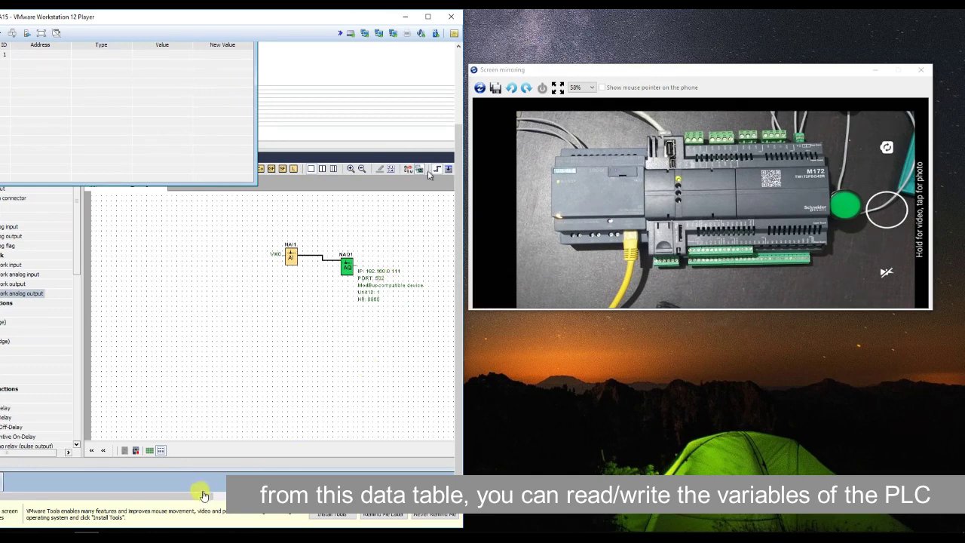
left_click_drag(458, 150, 458, 133)
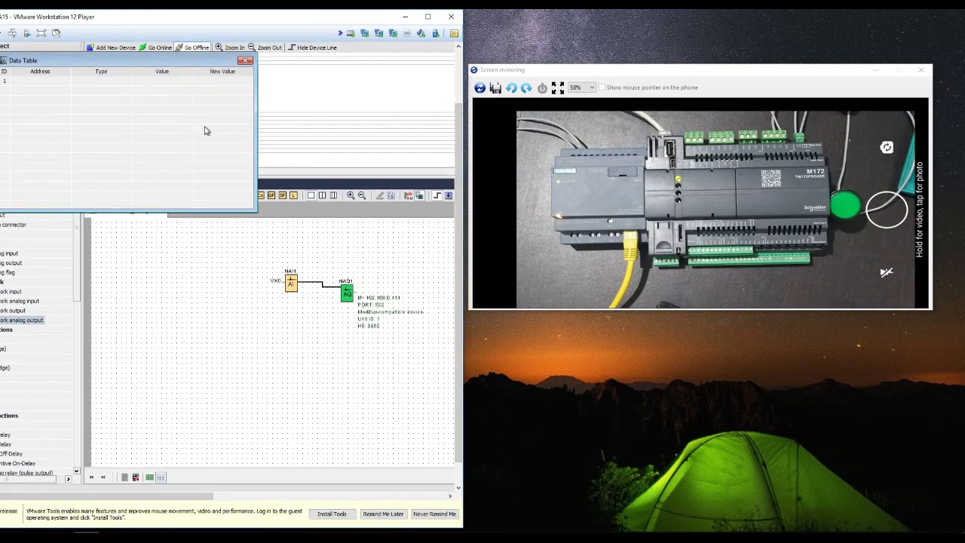
left_click_drag(165, 65, 290, 86)
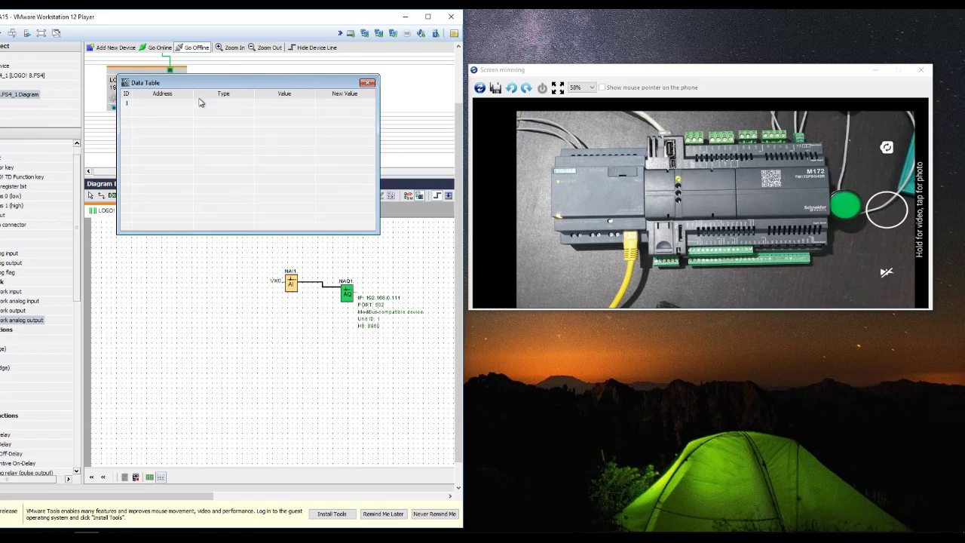
left_click(159, 106)
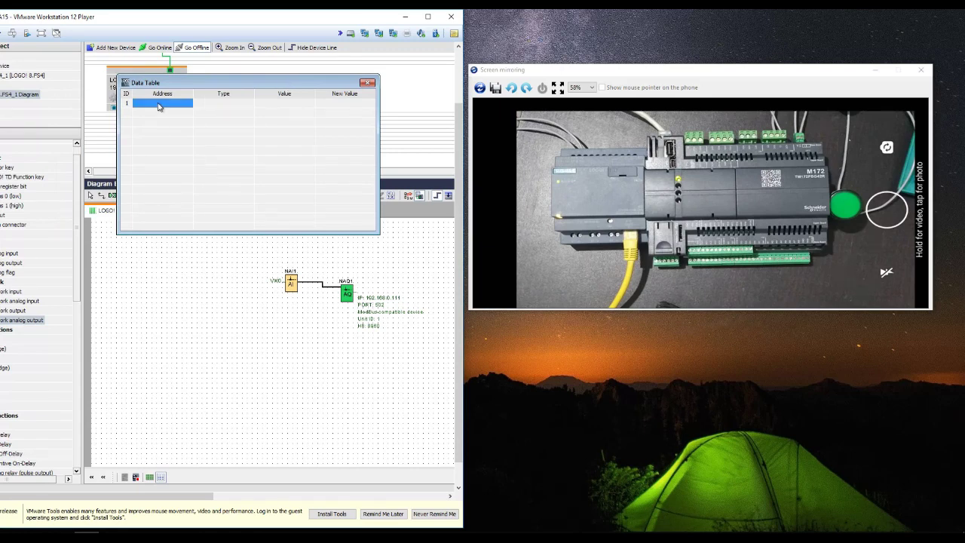
left_click(159, 103)
type("VW0")
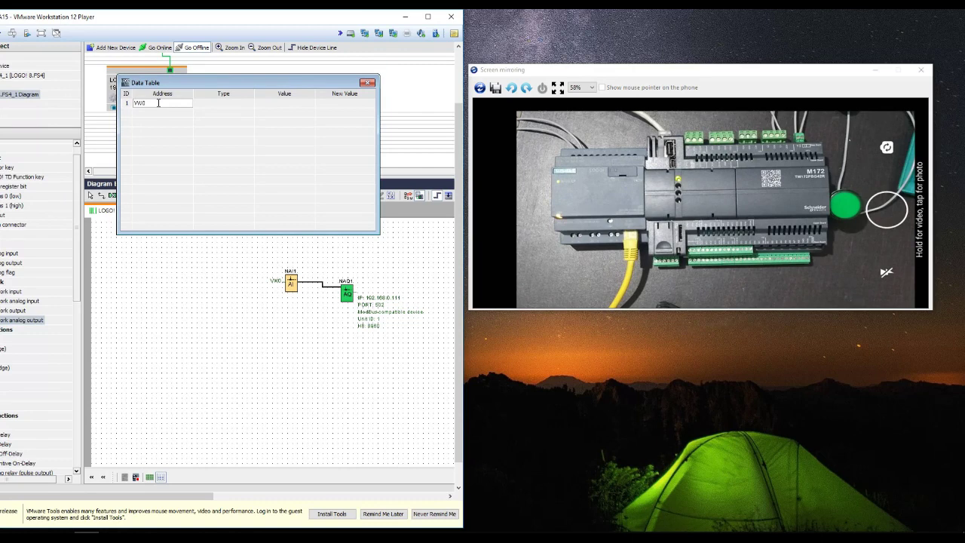
key("Tab")
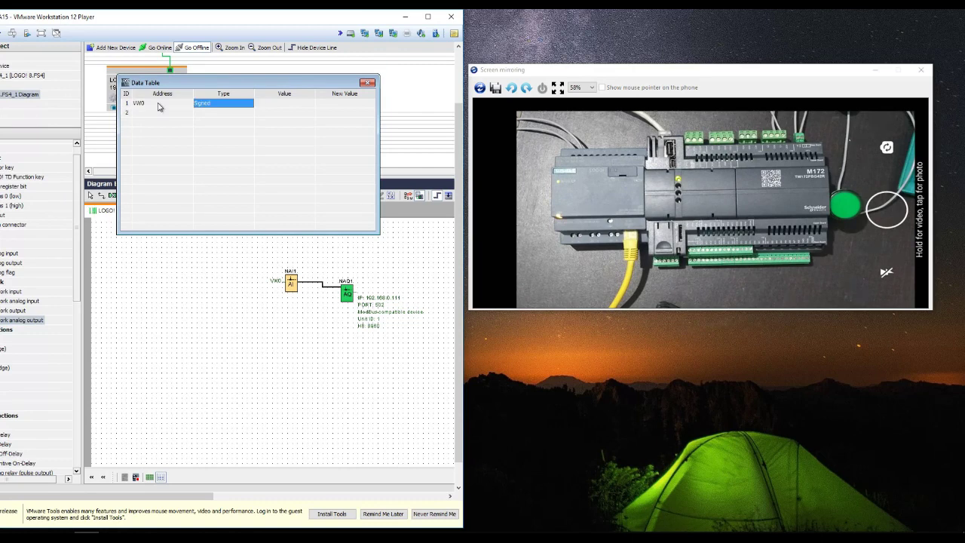
- Write 1 to VW0 to light the M172 LED, then write 0 to switch it off
left_click(352, 103)
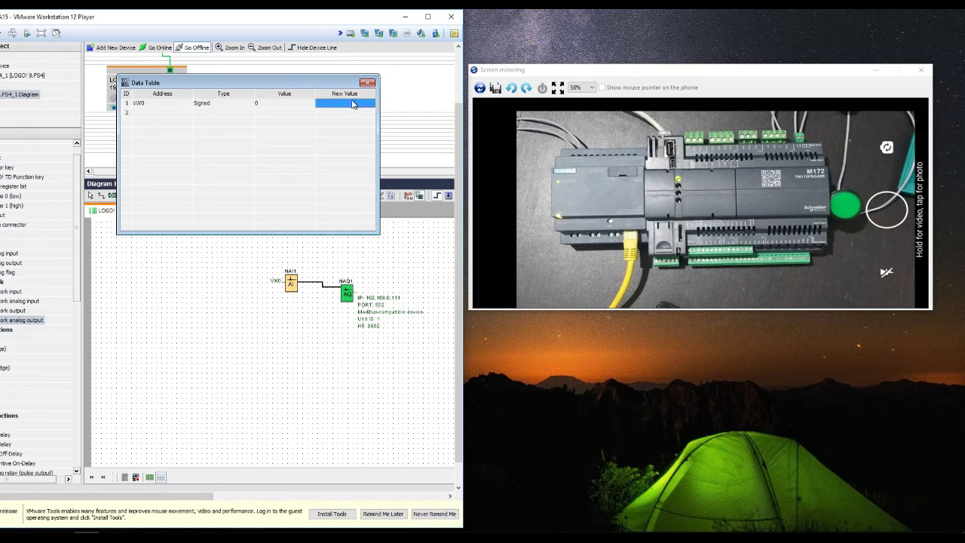
type("1")
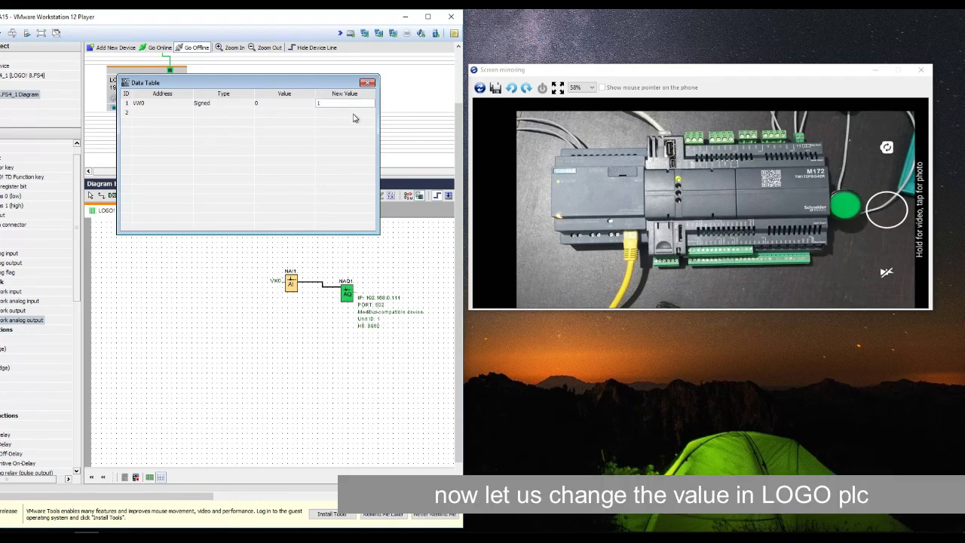
key("Return")
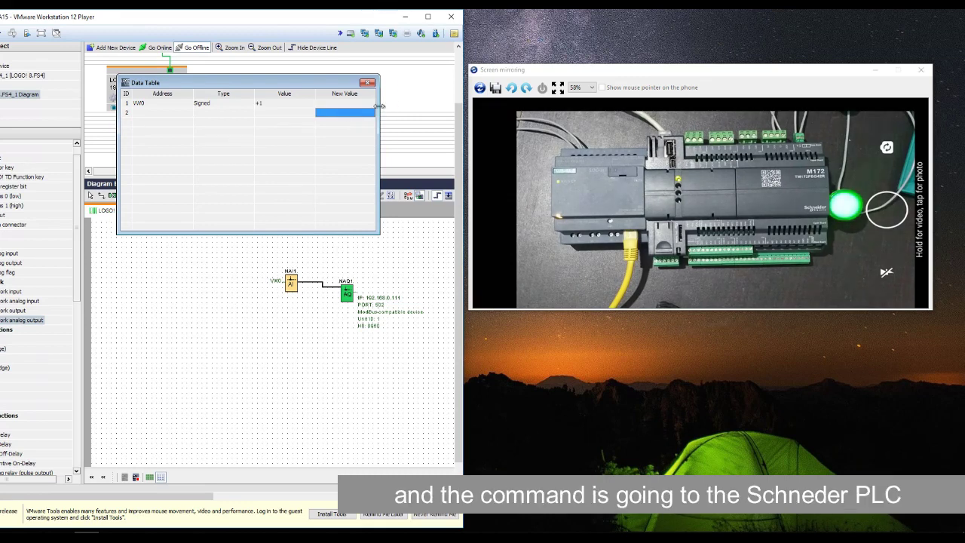
left_click_drag(382, 106, 398, 105)
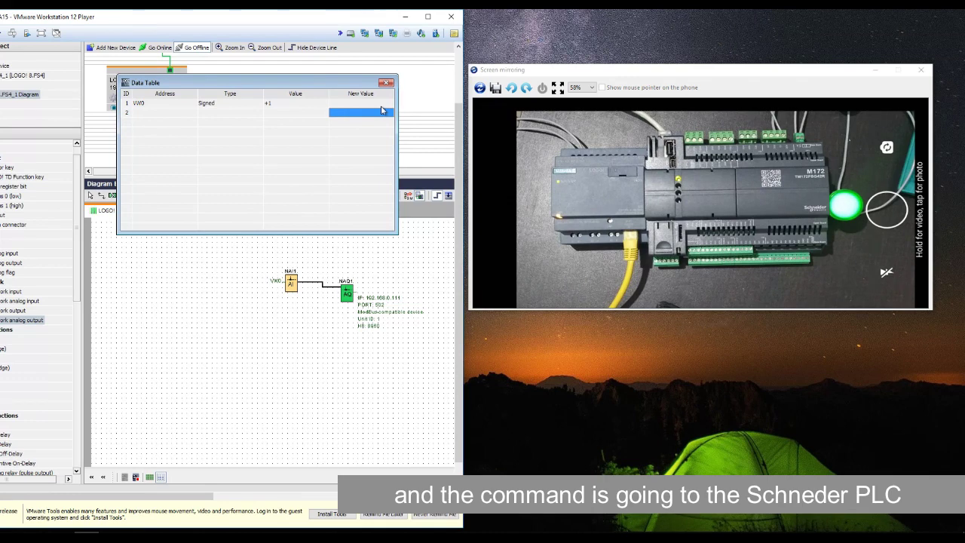
key("Up")
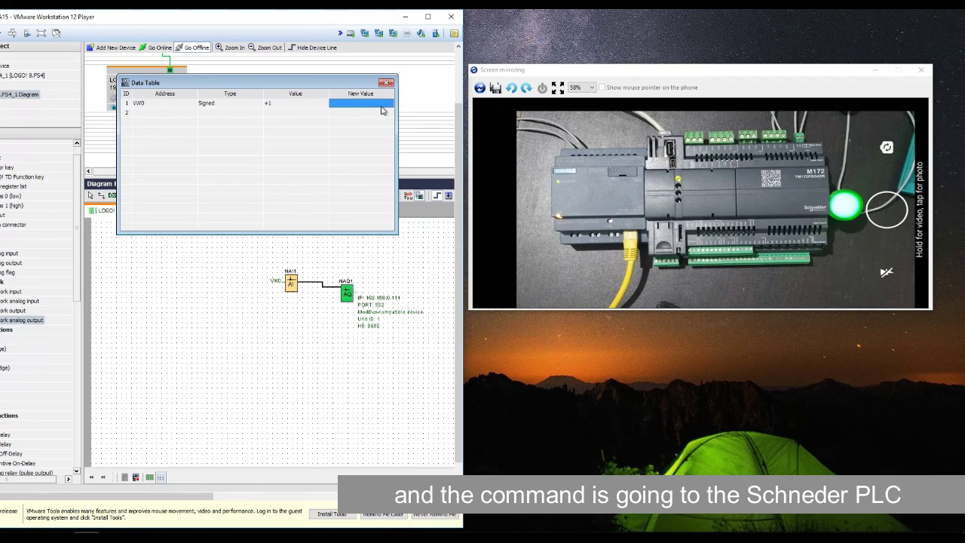
type("0")
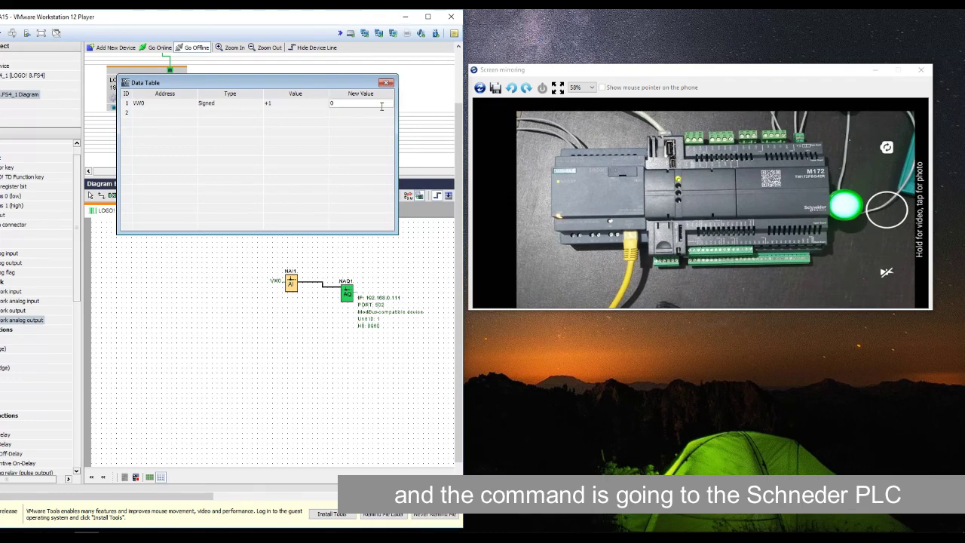
key("Return")
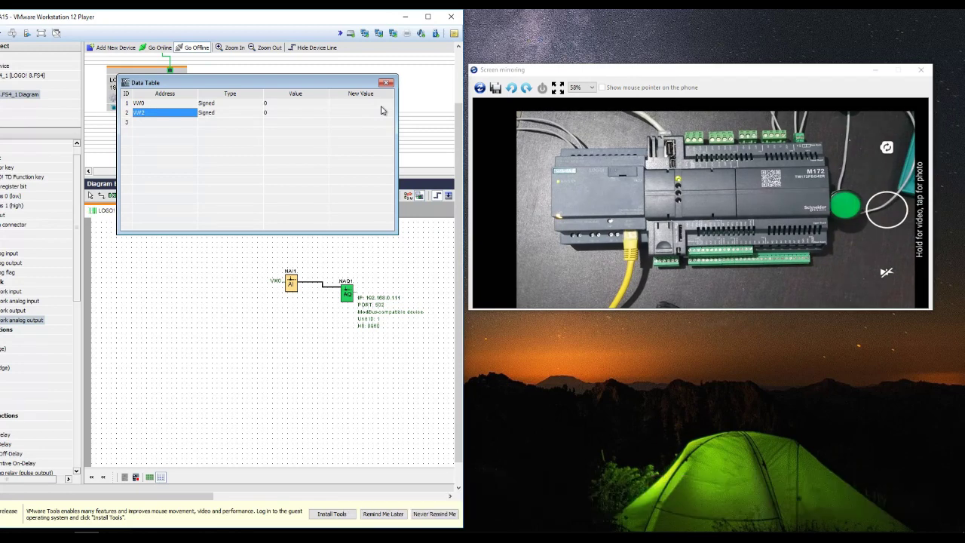
- Enter 1 as VW0's new value twice more to toggle the LED, then close the Data Table
left_click(380, 107)
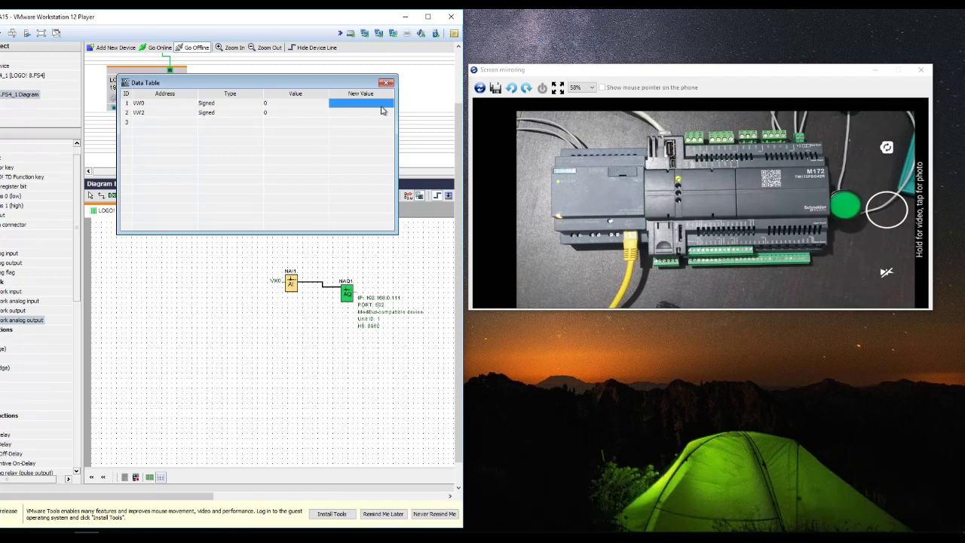
type("1")
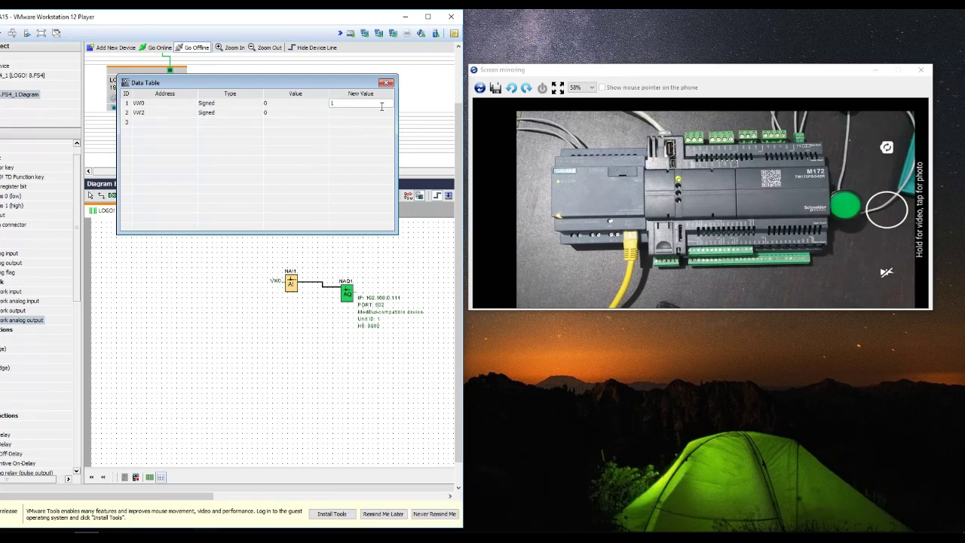
key("Return")
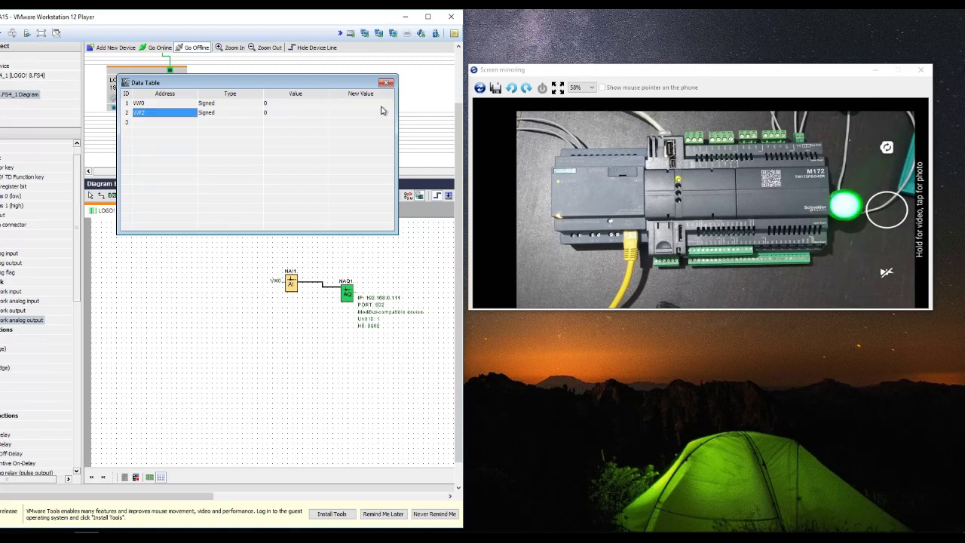
left_click(381, 110)
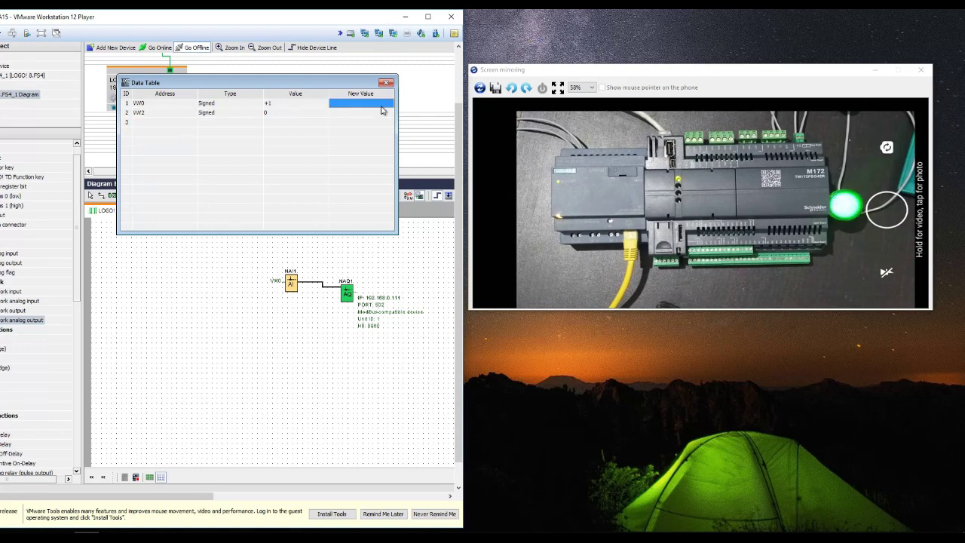
type("1")
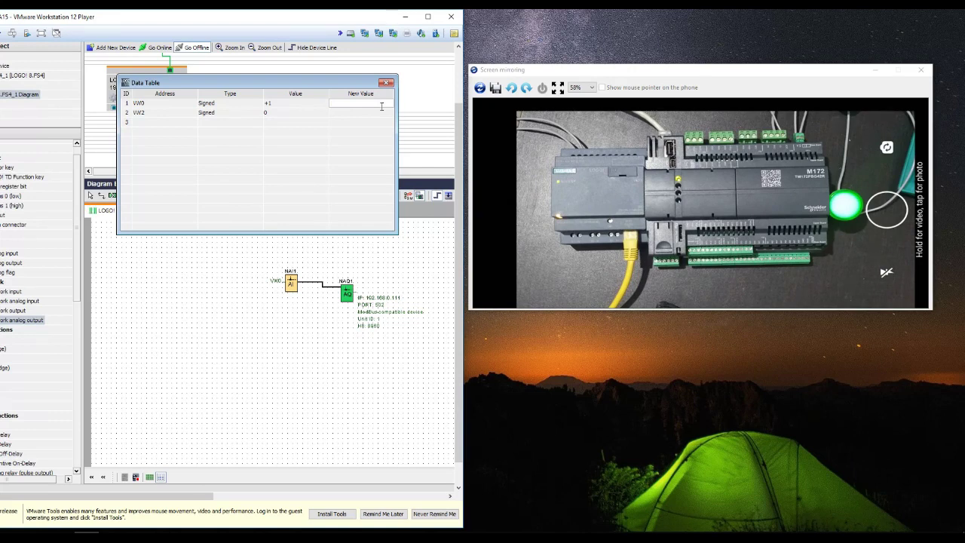
key("Return")
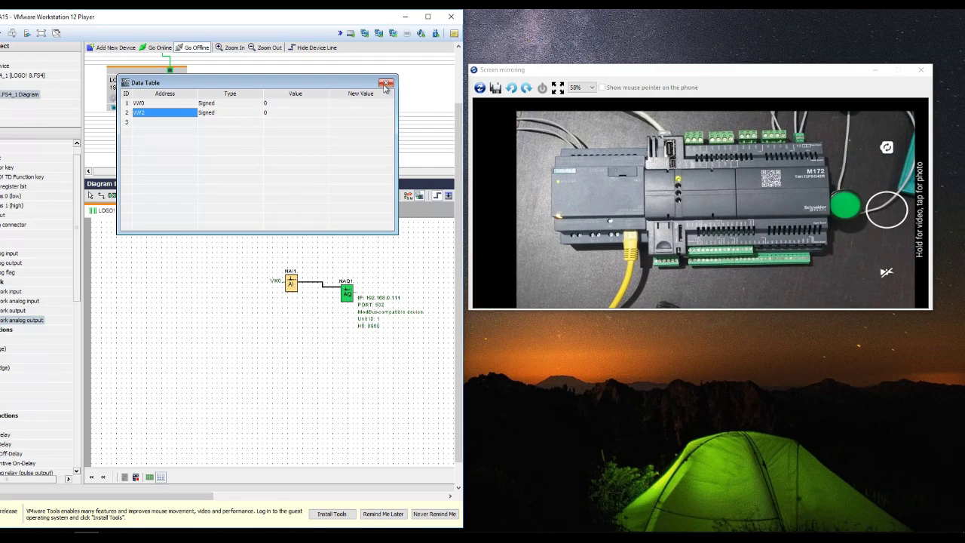
left_click(385, 84)
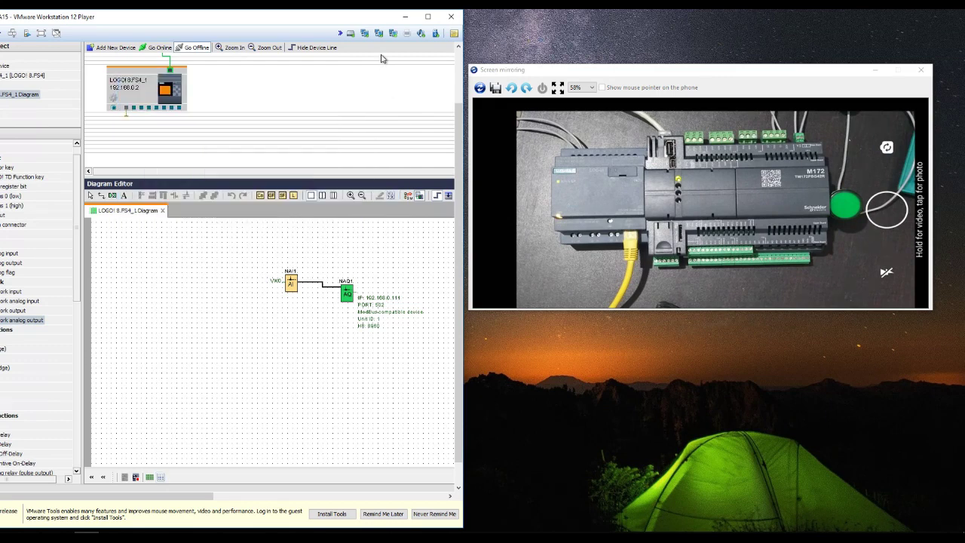
- Return the virtual machine to full screen and end the online test
left_click(428, 17)
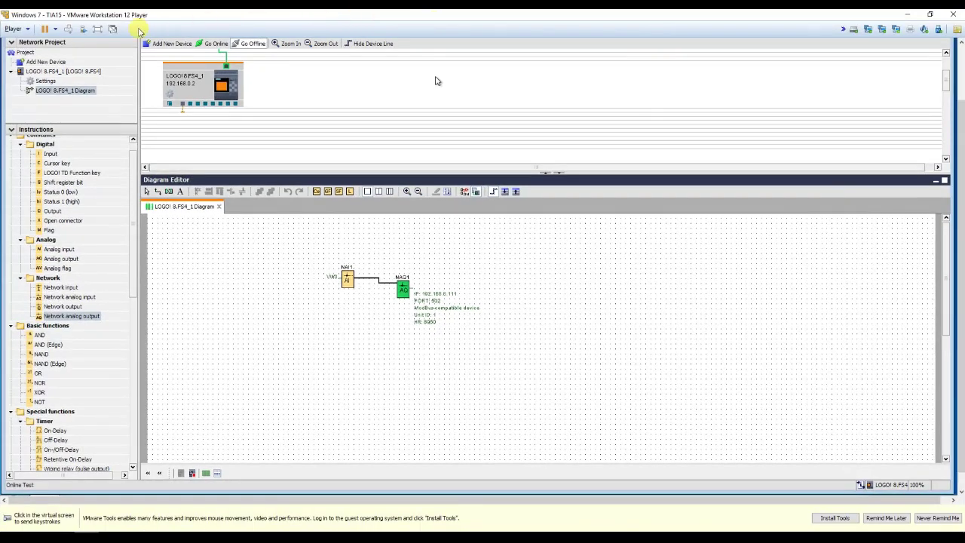
left_click(106, 29)
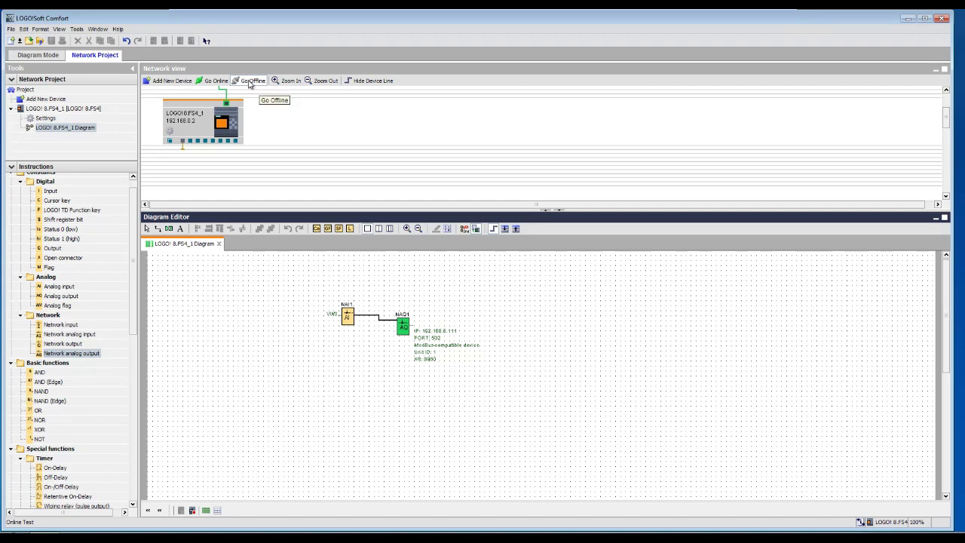
left_click(250, 81)
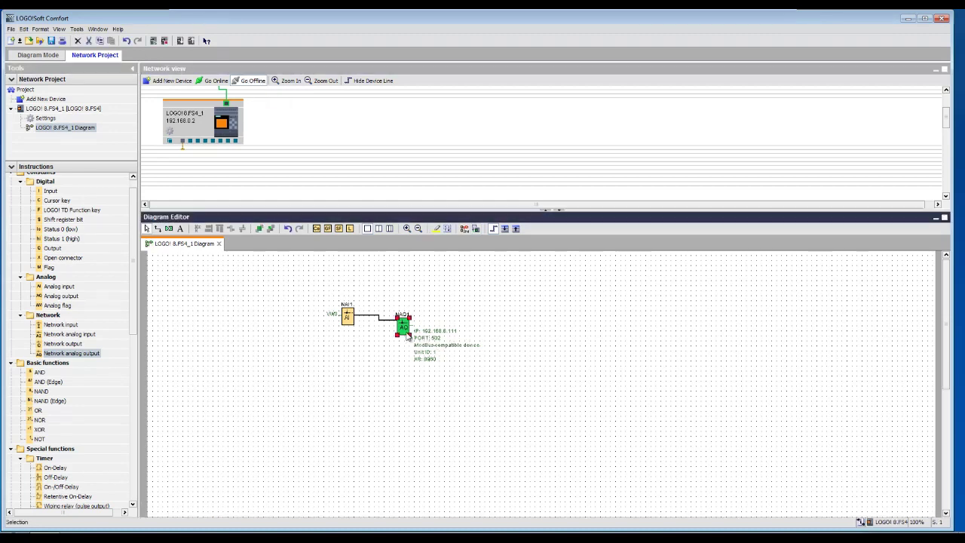
- Set NAQ1 to write to local variable memory at VW address 0
double_click(404, 328)
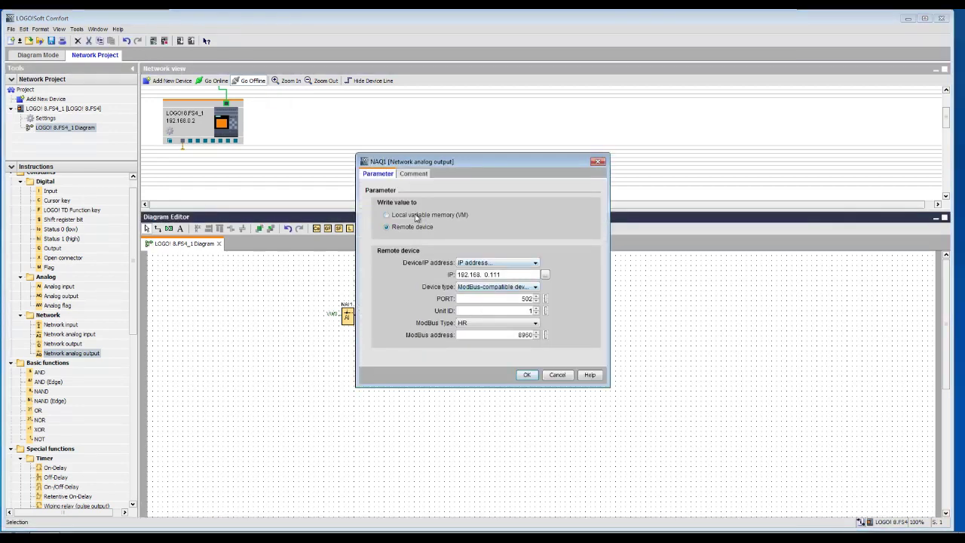
left_click(414, 216)
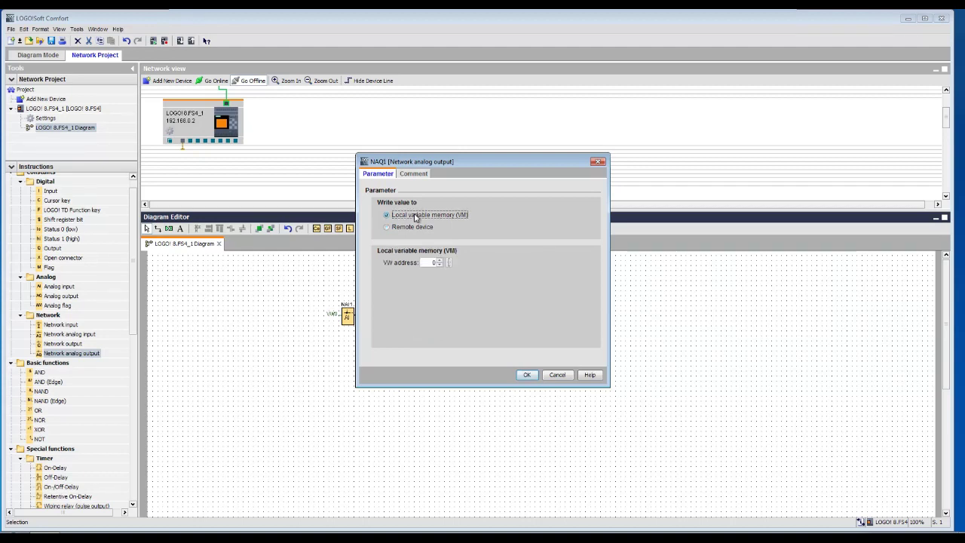
left_click(527, 374)
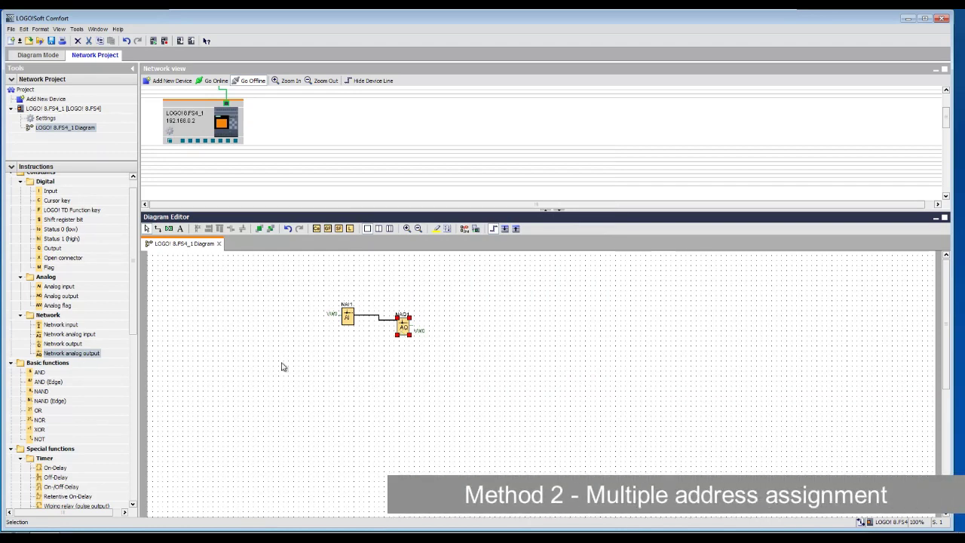
right_click(84, 132)
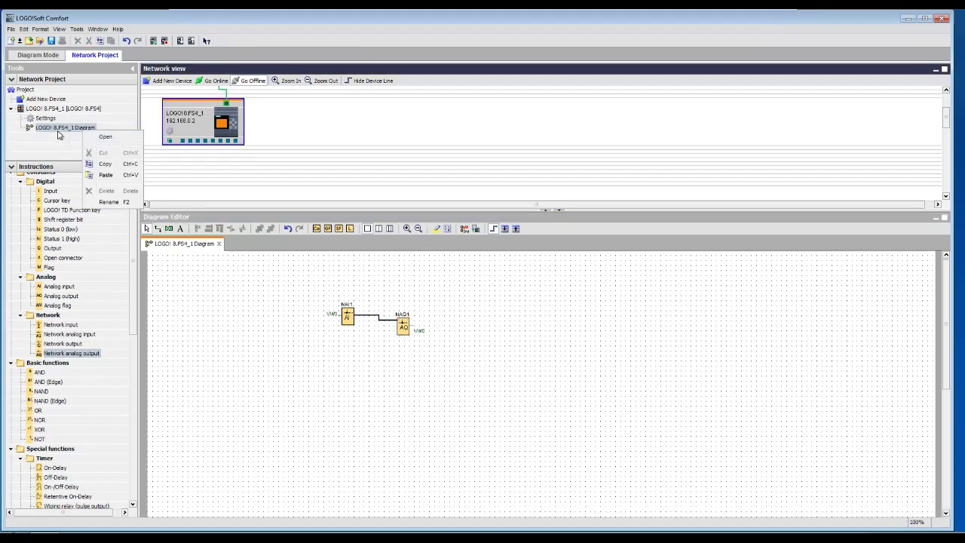
- Add a Modbus client connection to LOGO! 8.FS4_1 with server IP 192.168.0.111, port 502
key("Escape")
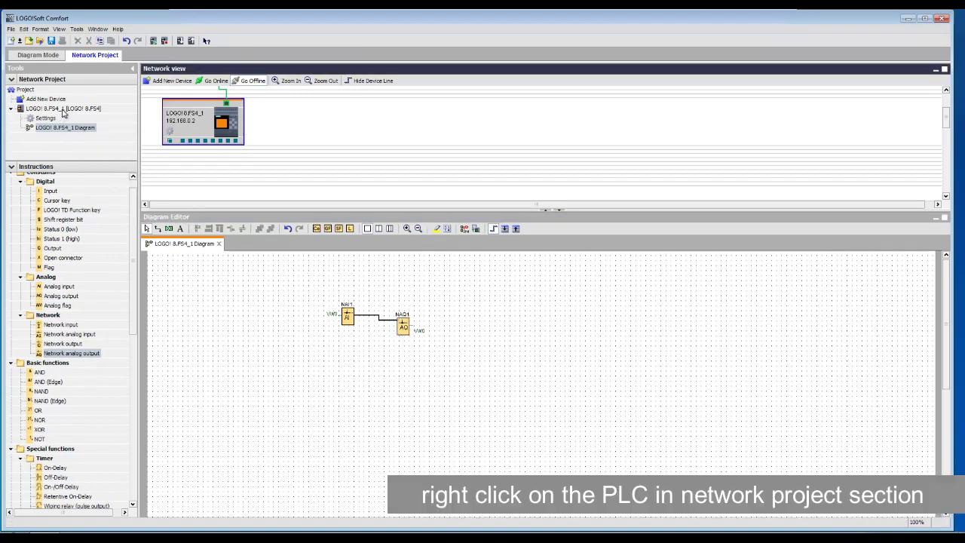
right_click(65, 112)
mouse_move(156, 182)
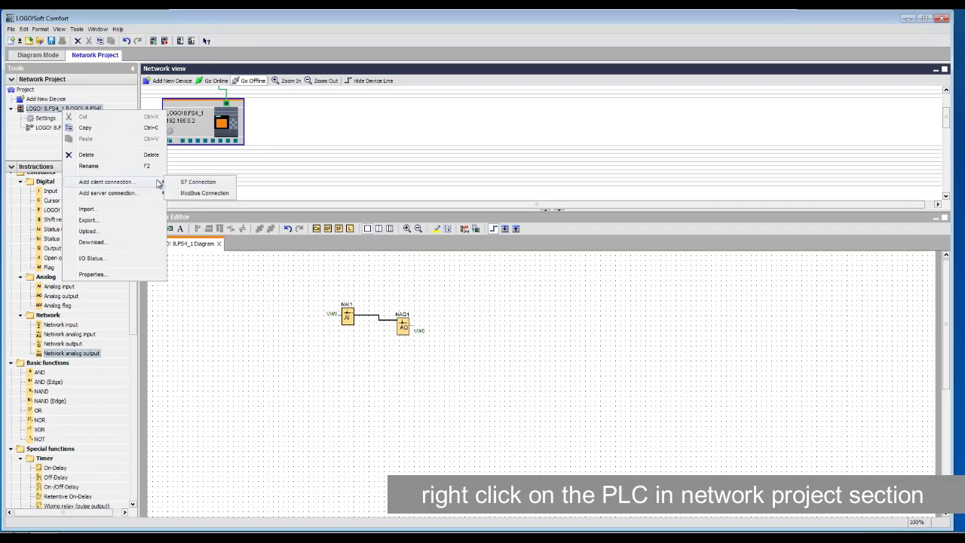
left_click(194, 193)
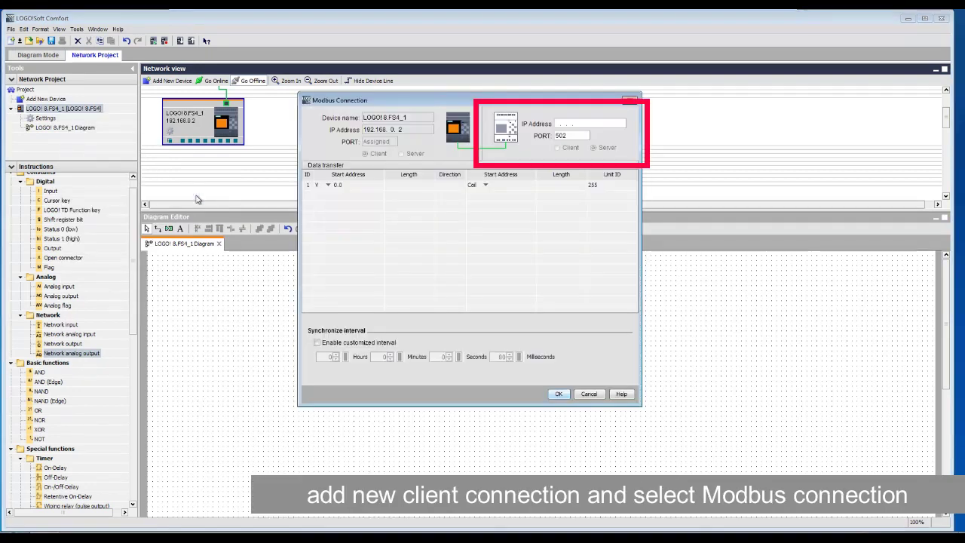
left_click(557, 121)
type("192.")
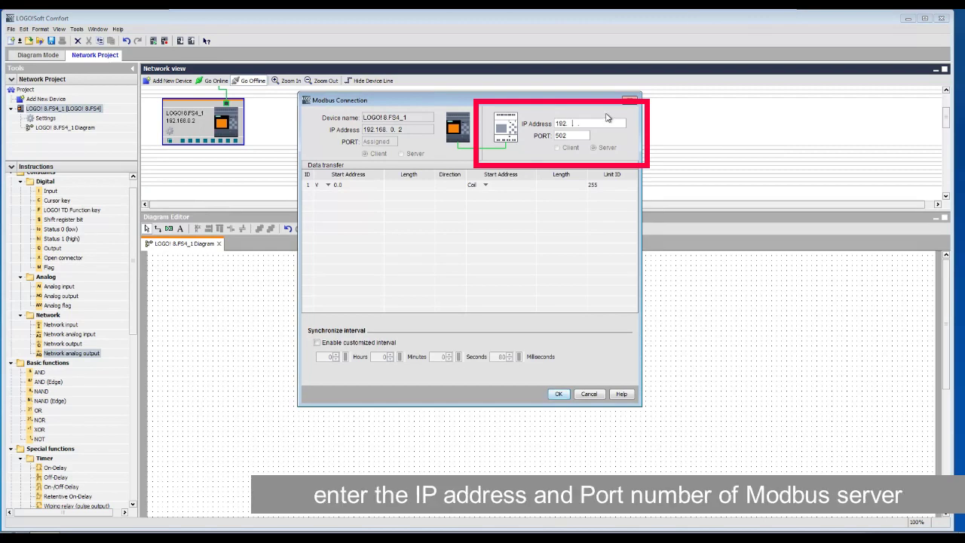
type("168. 0.")
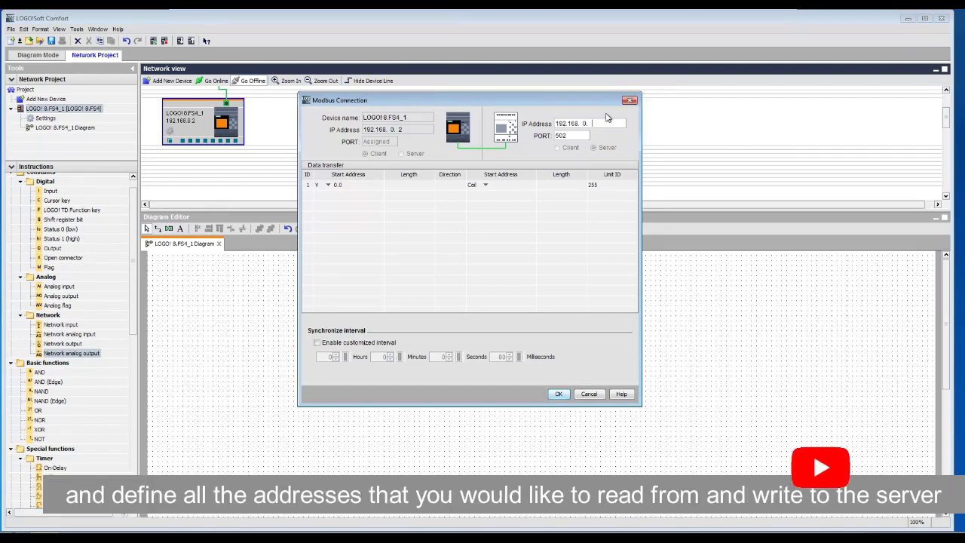
type("111")
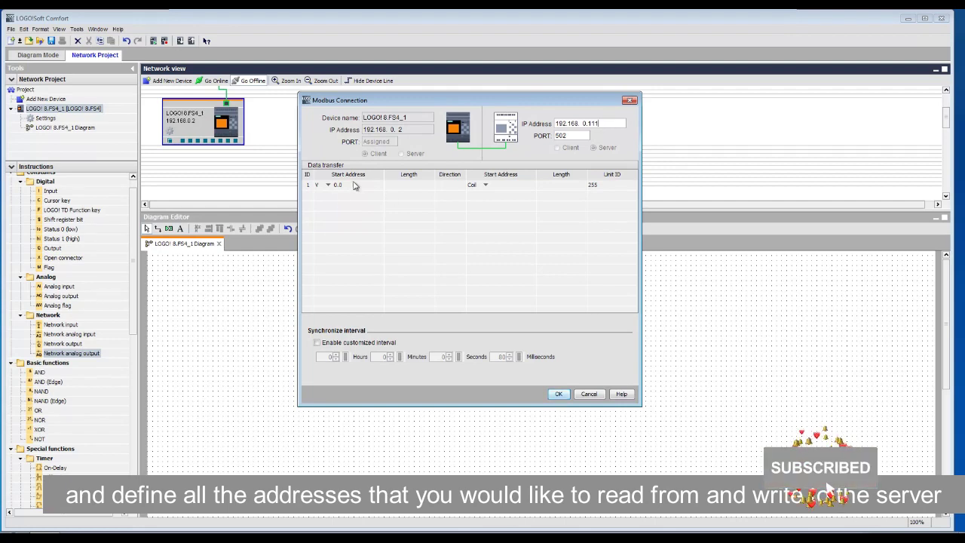
left_click(352, 184)
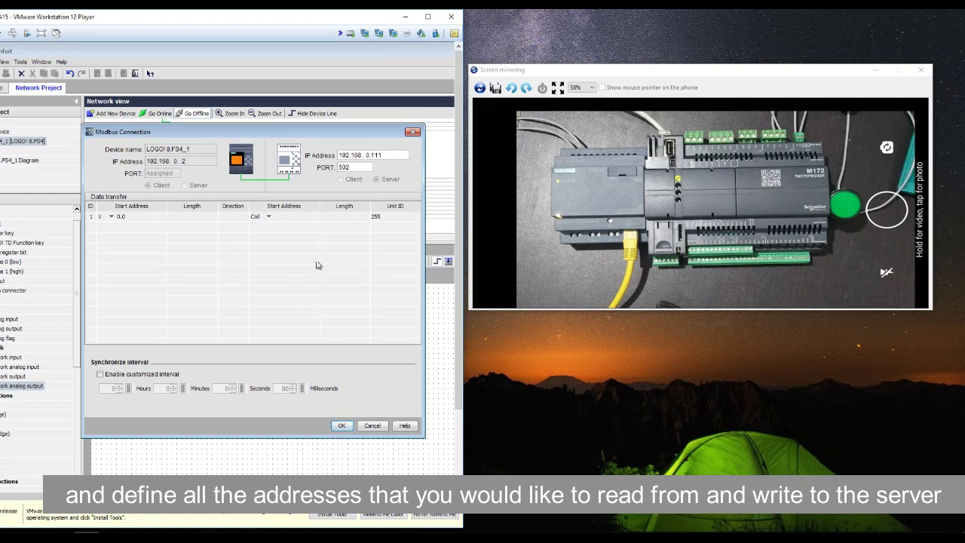
- Map row 1 from local VW0 to holding register 8960
left_click(257, 219)
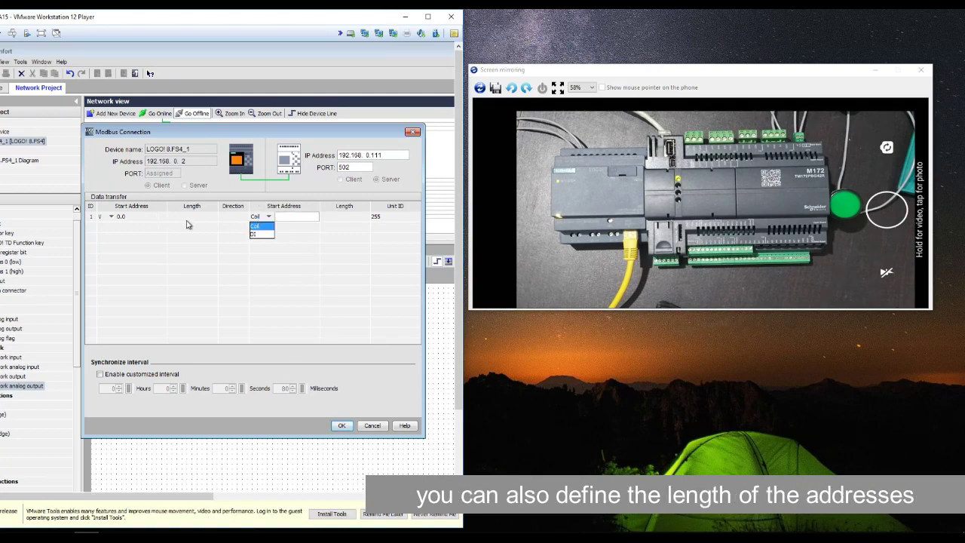
left_click(113, 217)
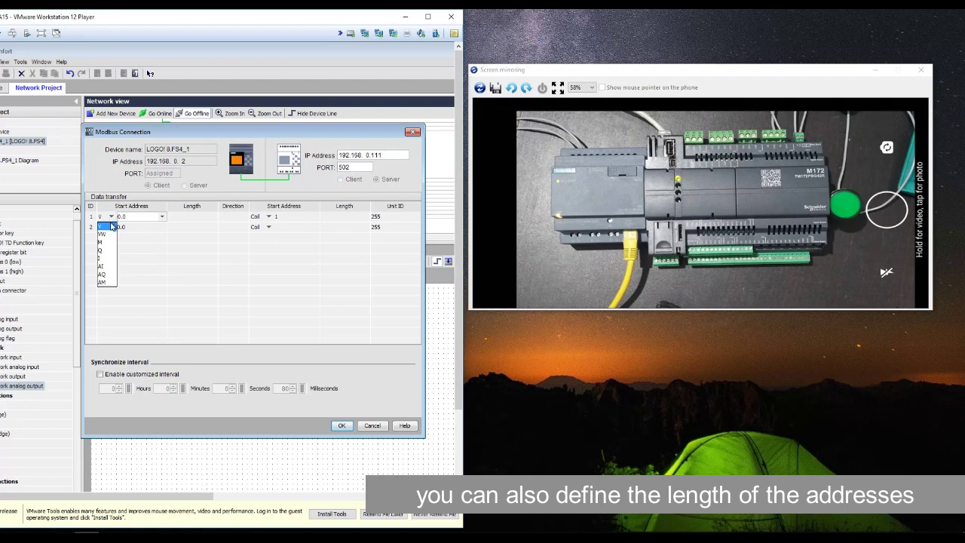
left_click(110, 235)
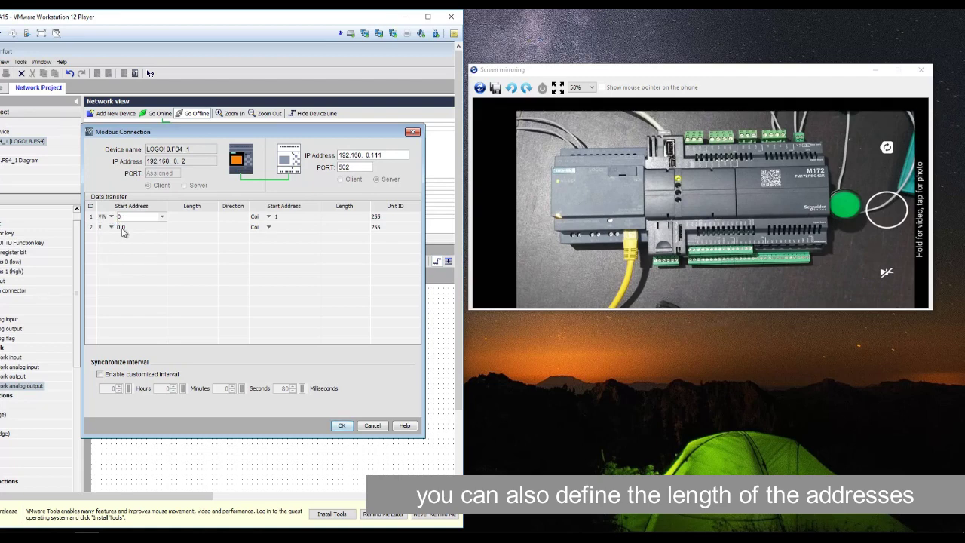
left_click(203, 220)
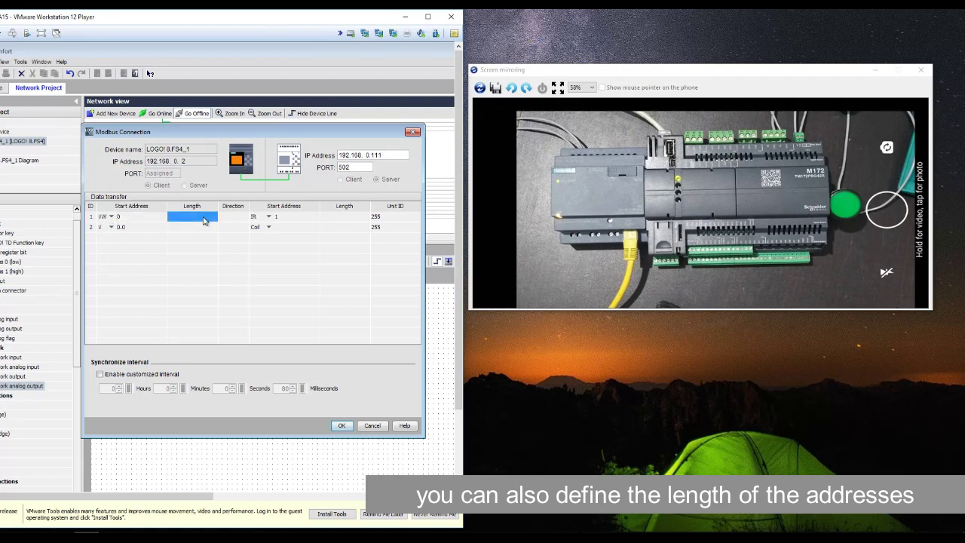
left_click(260, 219)
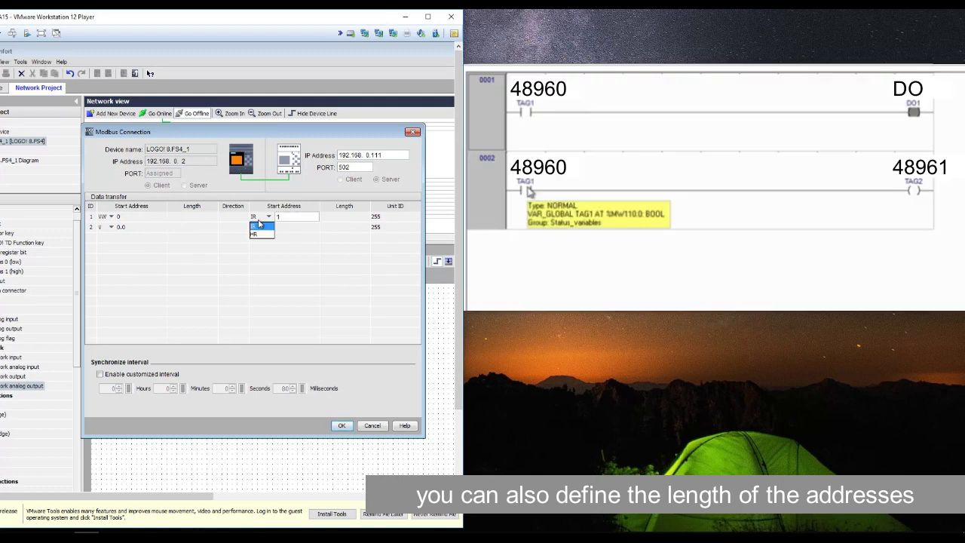
left_click(262, 234)
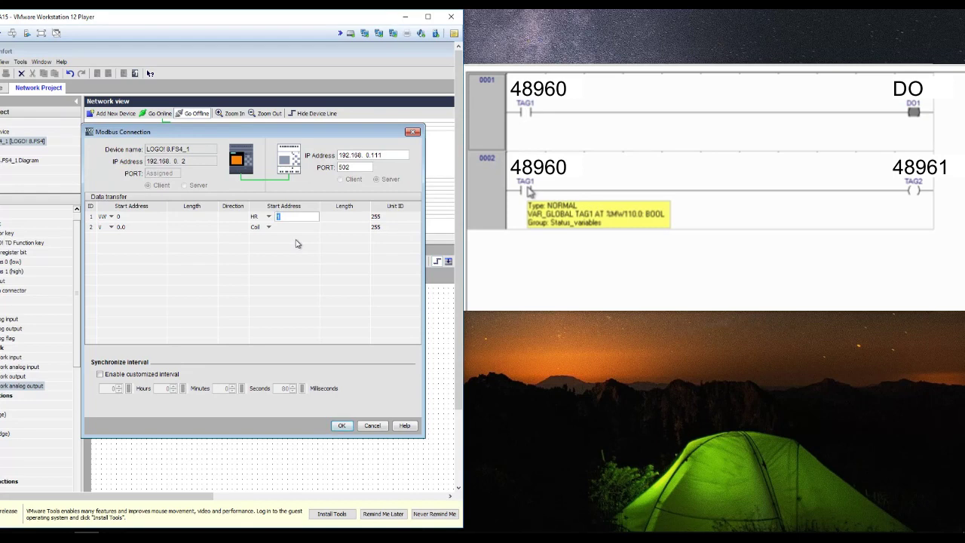
type("8960")
left_click(125, 228)
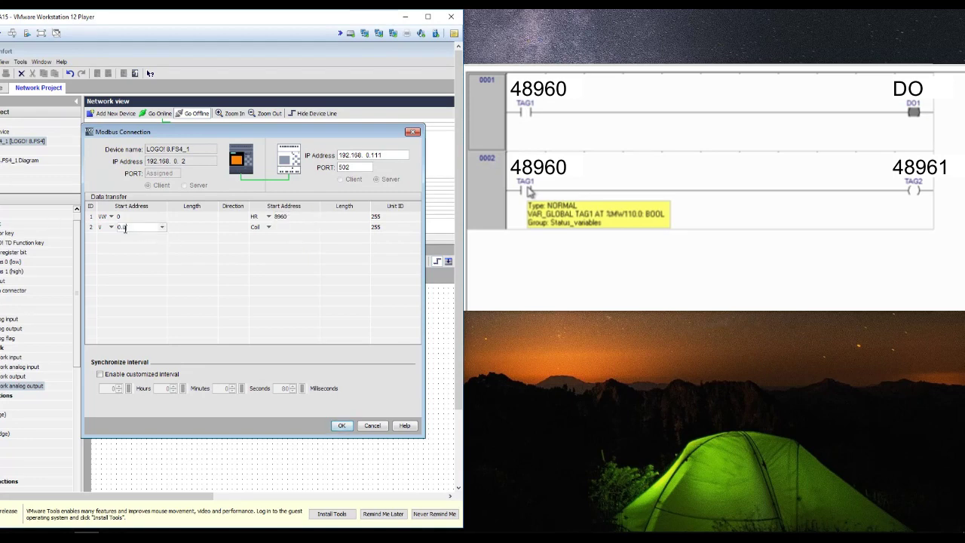
- Map row 2 from local VW2 to holding register 8961
left_click(112, 227)
left_click(117, 241)
double_click(134, 227)
type("1")
key("ctrl+a")
left_click(214, 230)
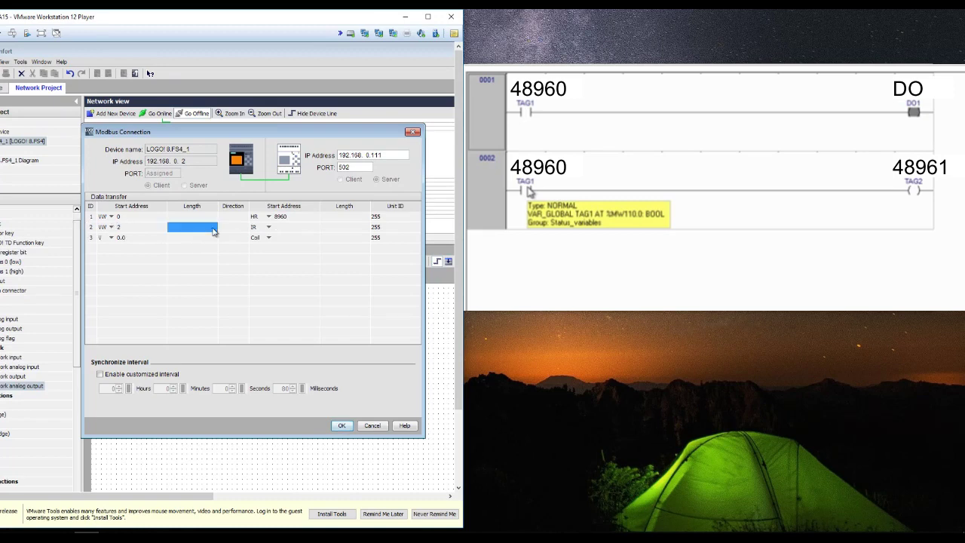
left_click(261, 228)
left_click(262, 247)
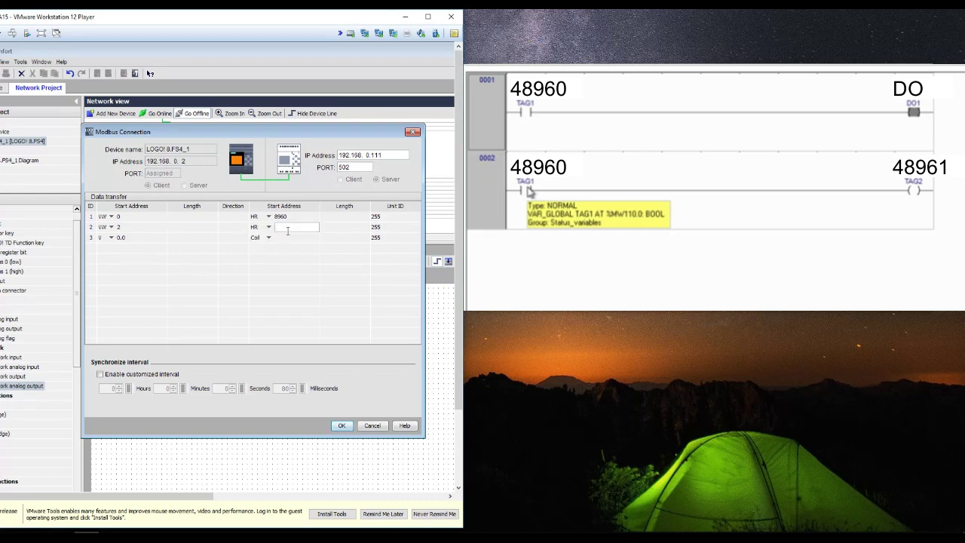
type("8961")
- Set the unit ID of both mapping rows to 1
left_click(386, 217)
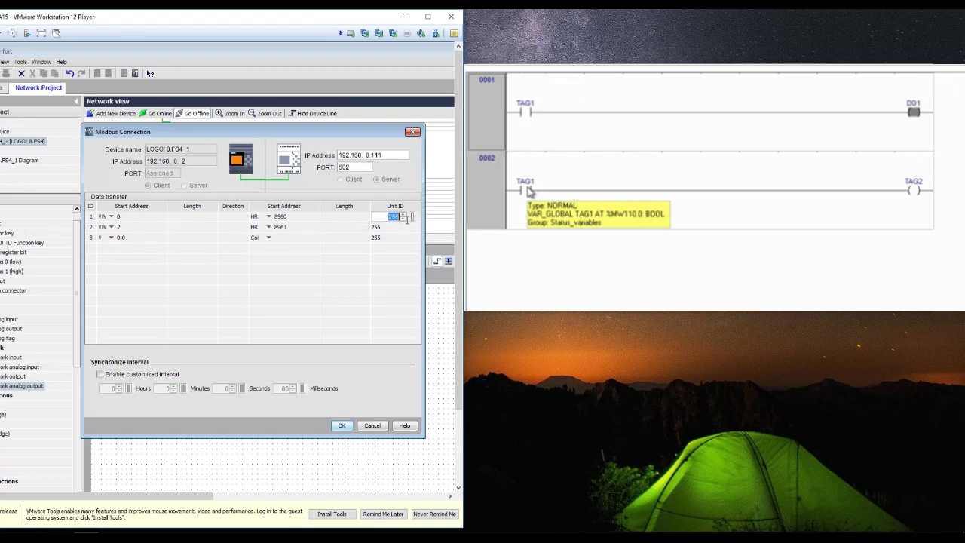
type("1")
left_click(393, 226)
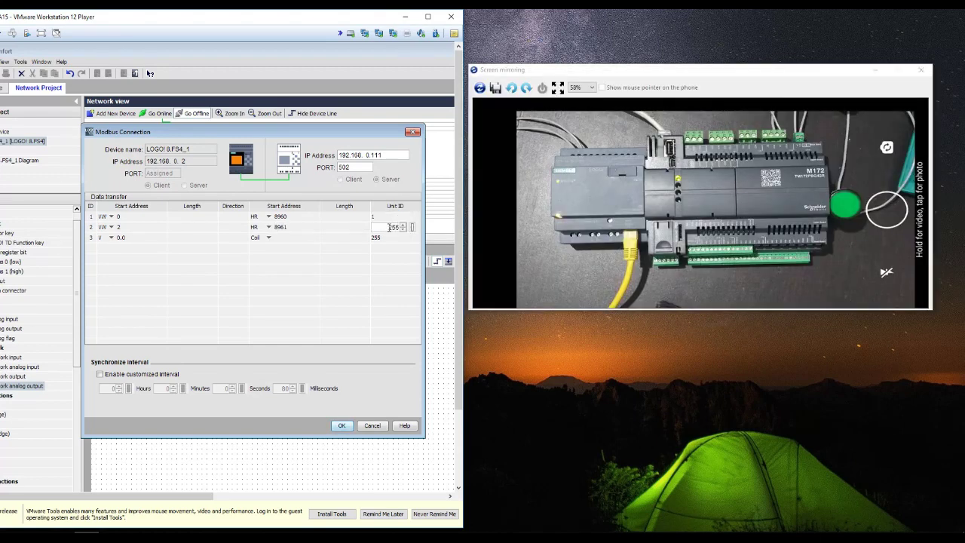
type("1")
left_click(233, 225)
- Make row 1 send LOGO! to Schneider and row 2 receive from the Schneider
left_click(235, 228)
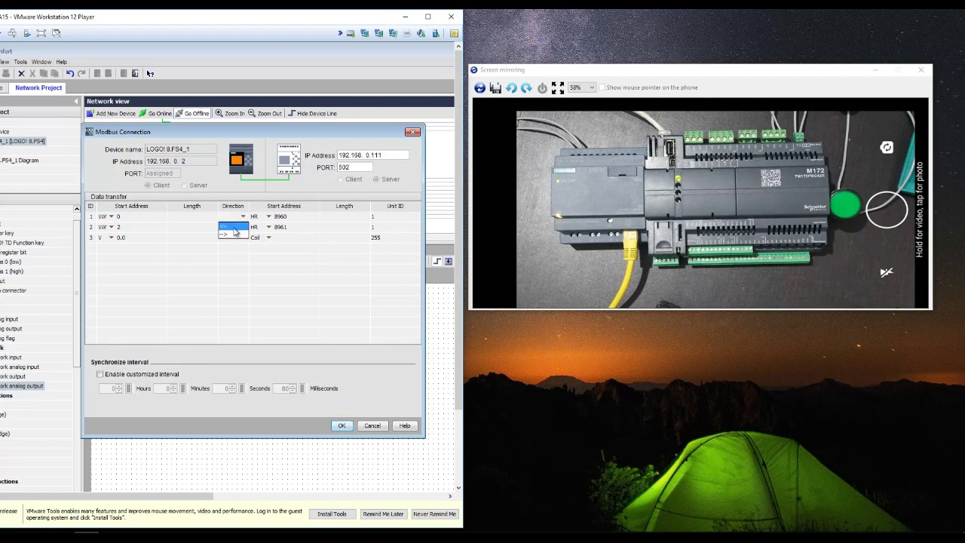
left_click(234, 226)
left_click(240, 217)
left_click(235, 234)
left_click(236, 229)
left_click(236, 228)
left_click(235, 235)
left_click(214, 220)
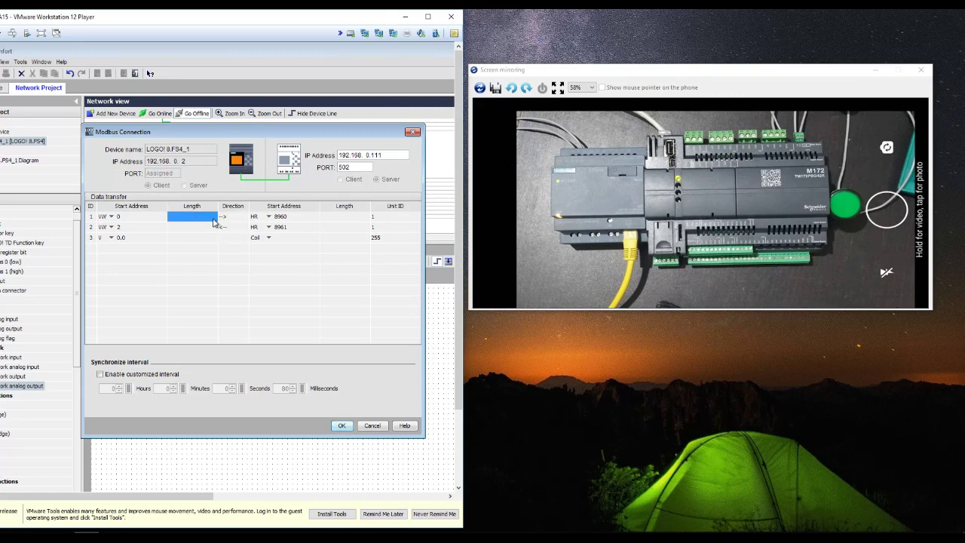
- Set both rows to one word, delete the unused third row, and accept the connection
left_click(214, 220)
left_click(209, 228)
left_click(205, 230)
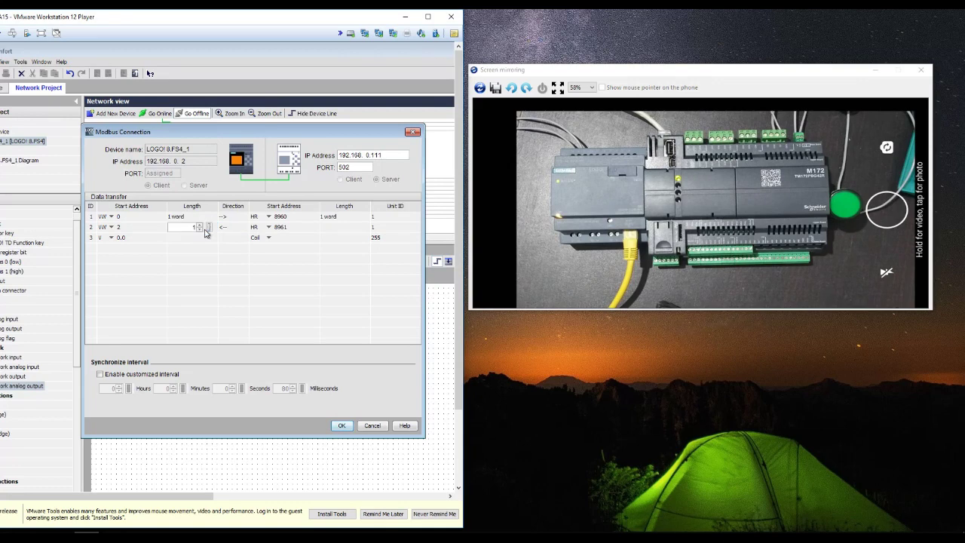
left_click(206, 238)
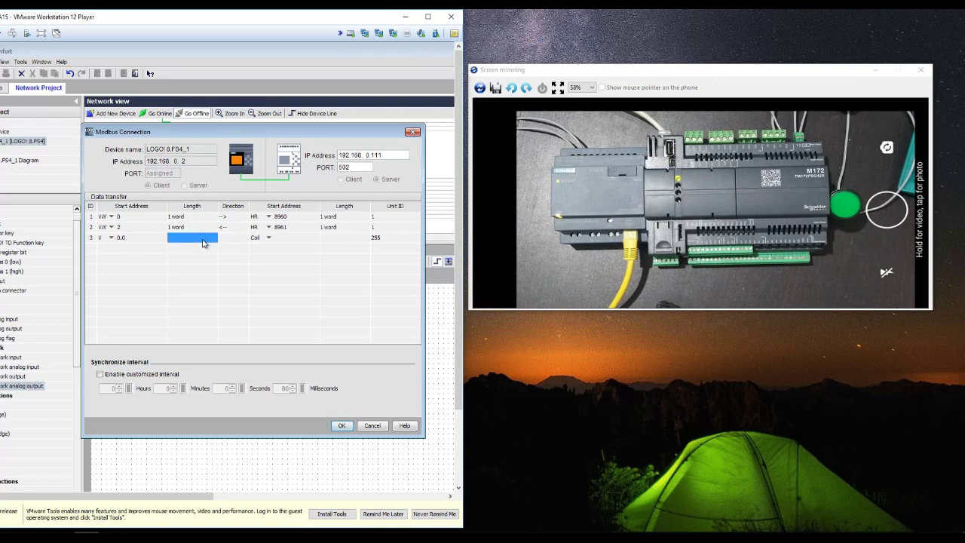
left_click(92, 238)
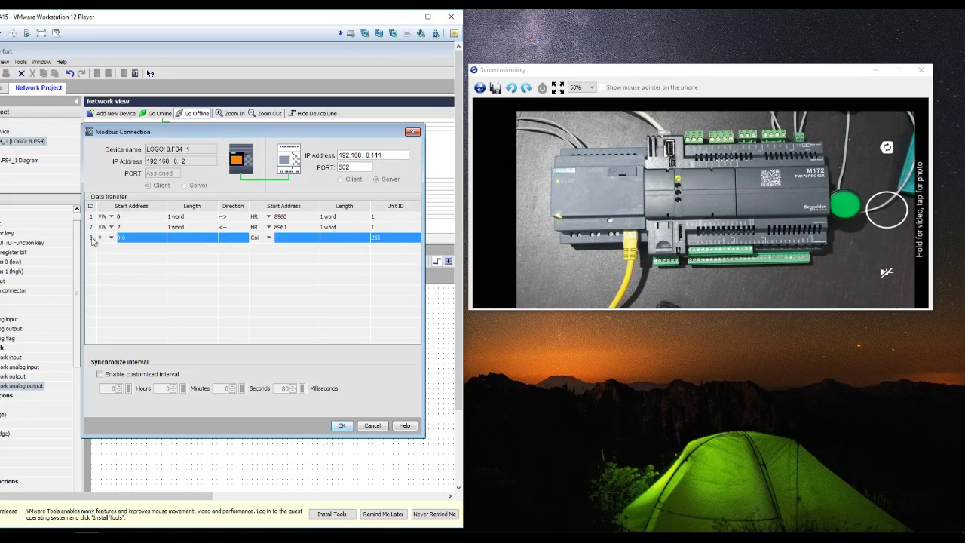
key("Delete")
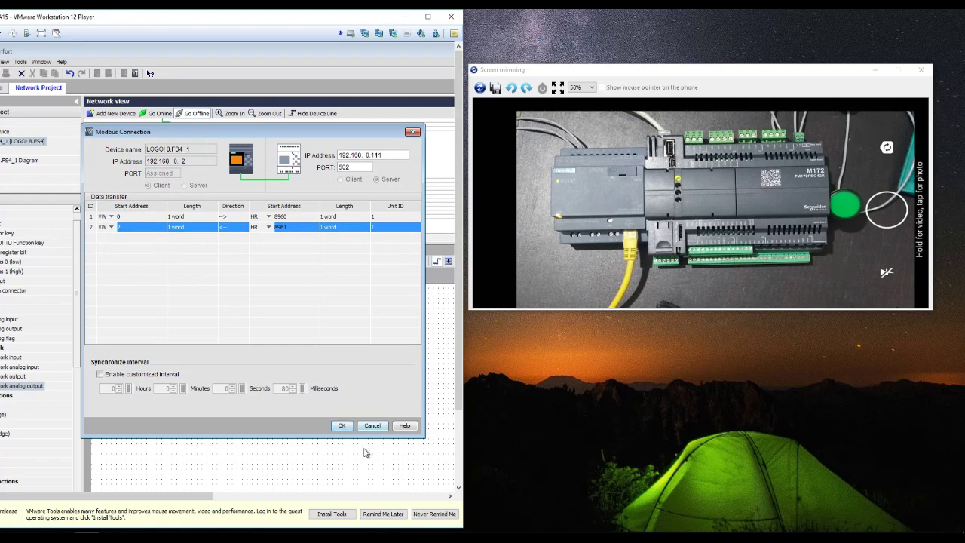
left_click(347, 428)
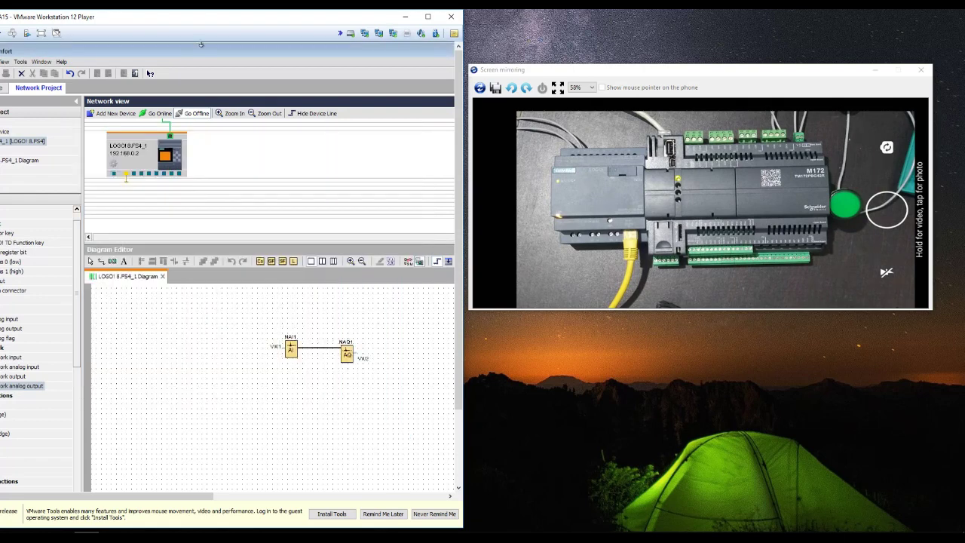
- Save the project as test
key("ctrl+s")
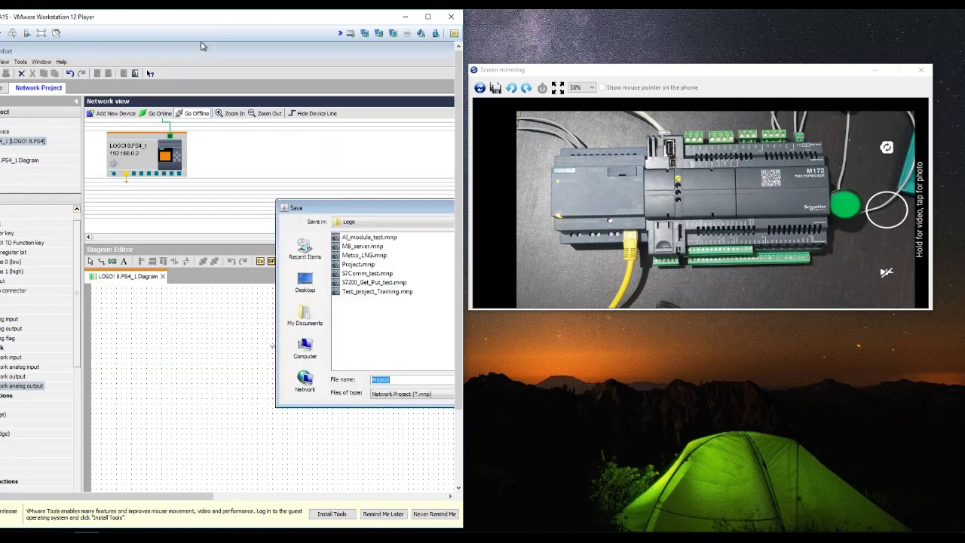
type("test")
key("Return")
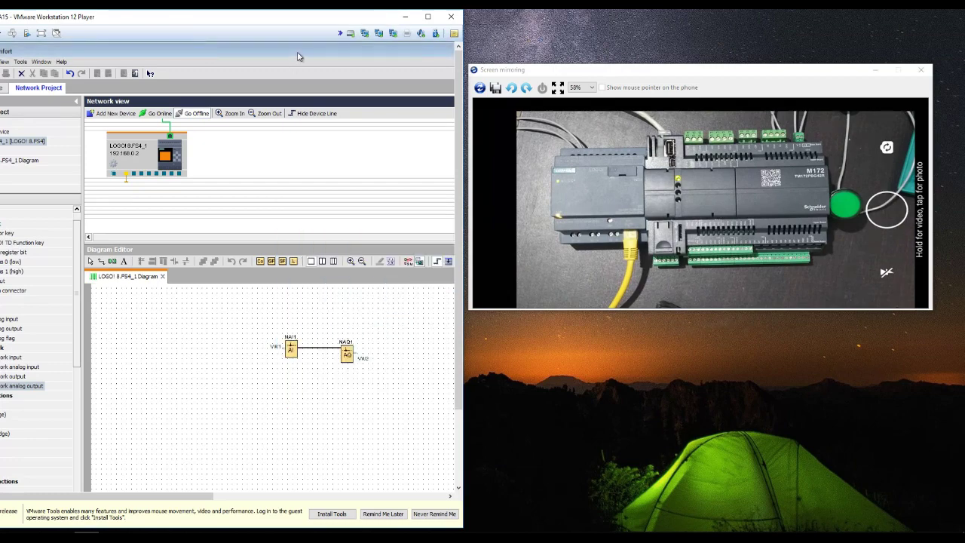
- Maximize the VM, view and close the Data Table, and reopen the Modbus connection settings
key("super+Up")
left_click(474, 236)
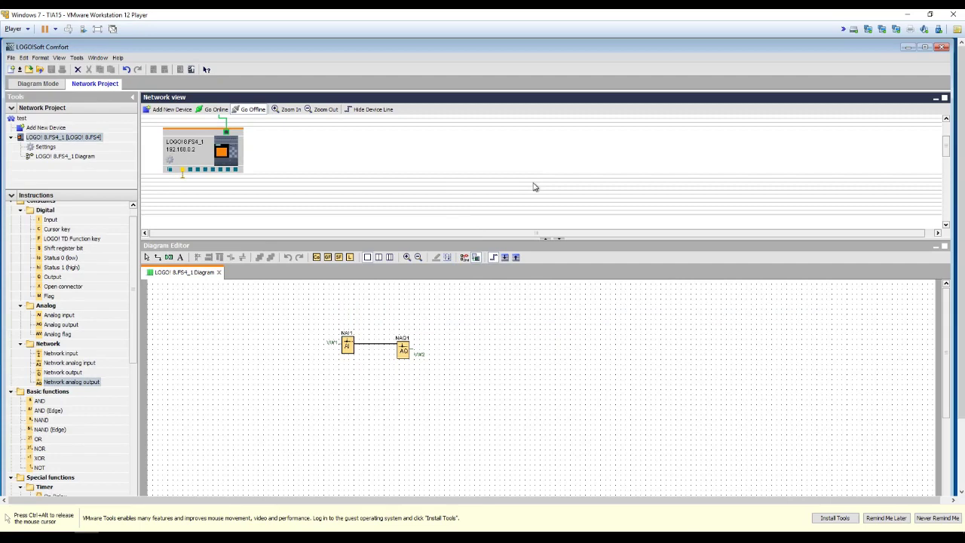
left_click(477, 258)
left_click(477, 260)
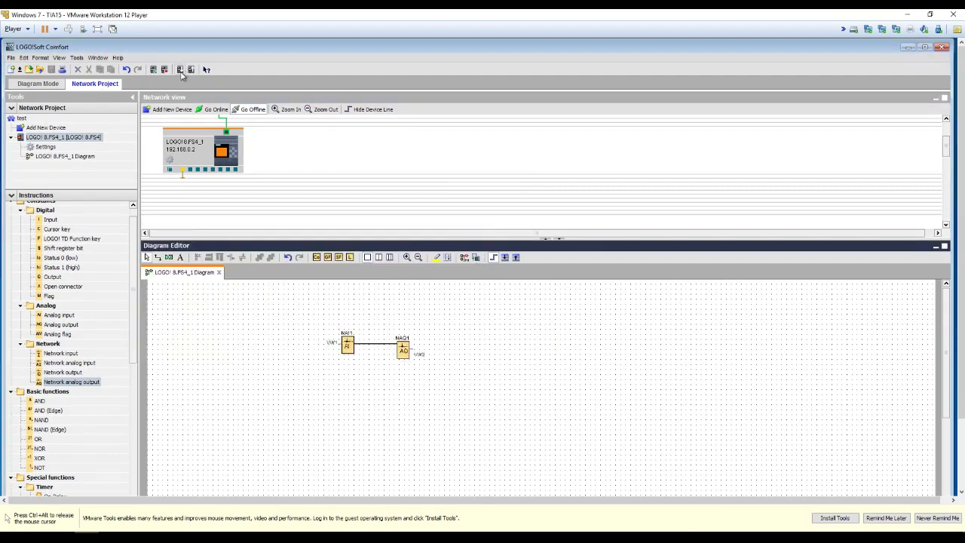
left_click(183, 179)
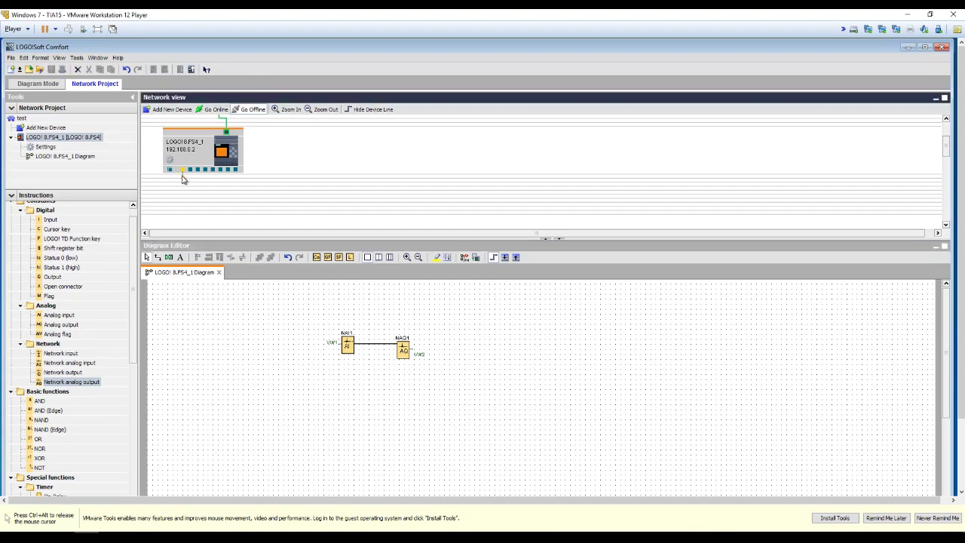
double_click(182, 179)
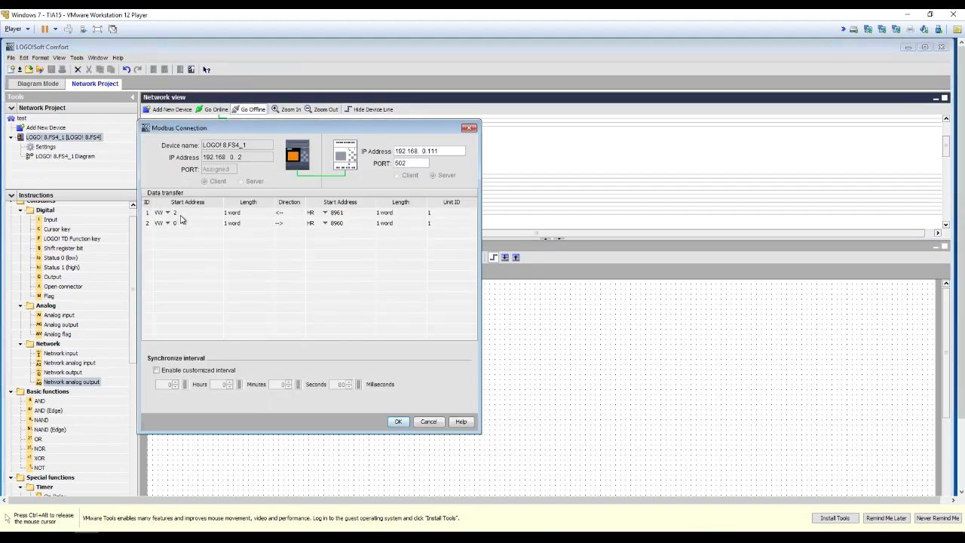
- Review the first mapping's local address and close the Modbus connection settings
left_click(181, 213)
double_click(182, 214)
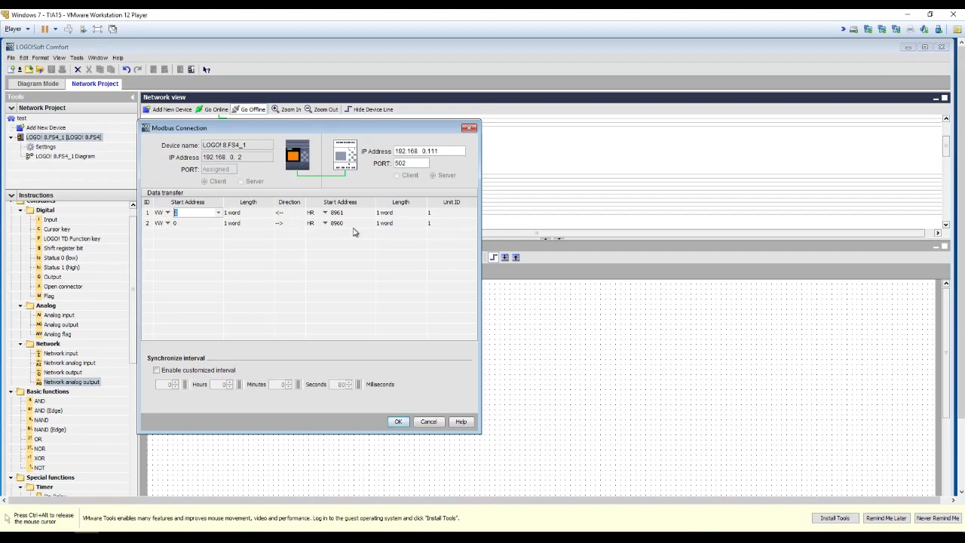
left_click(397, 421)
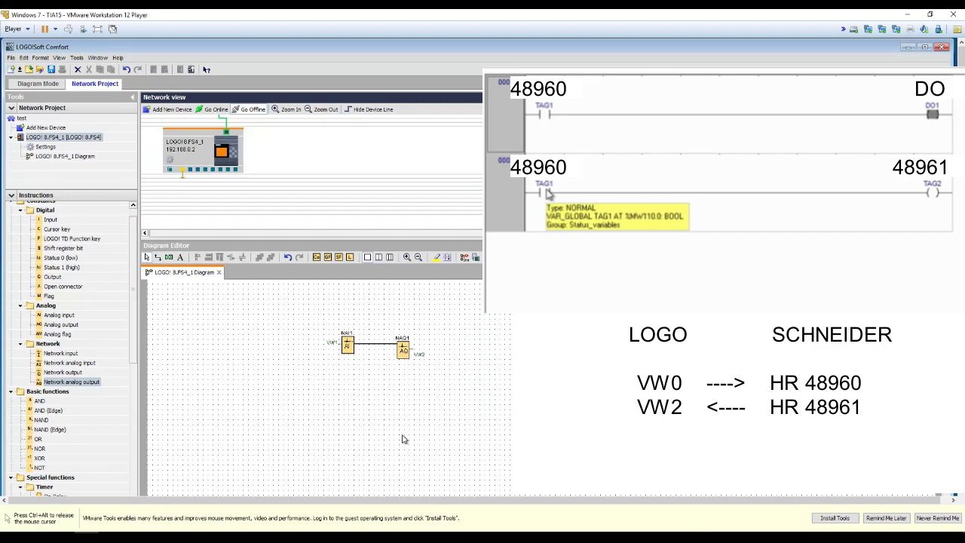
- Set NAI1 to read VW2 and NAQ1 to write VW4, save, and start the download
double_click(345, 351)
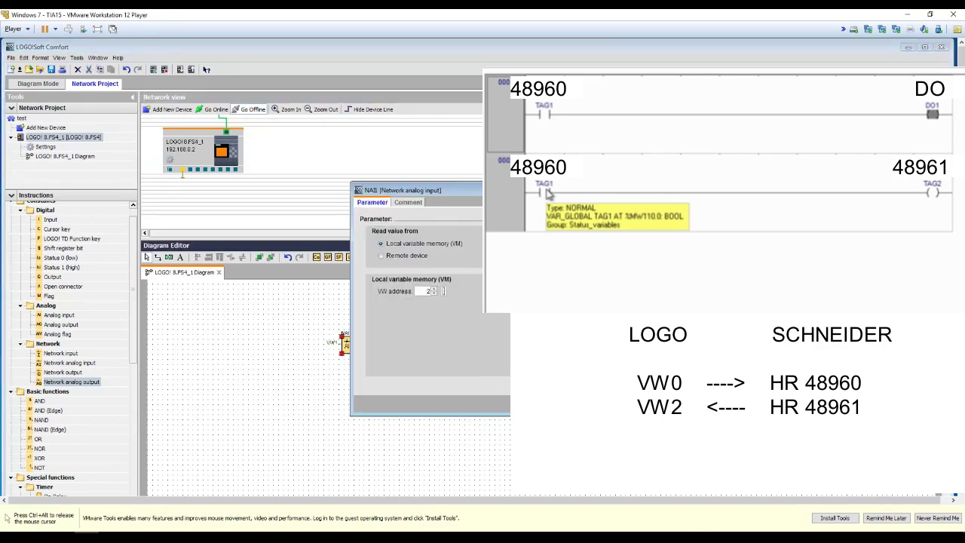
left_click(527, 399)
left_click(403, 345)
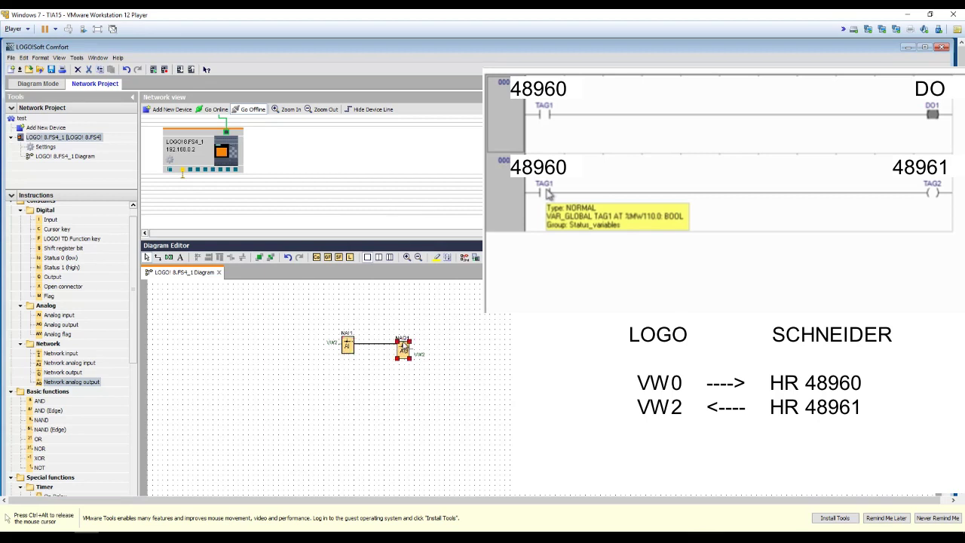
double_click(403, 346)
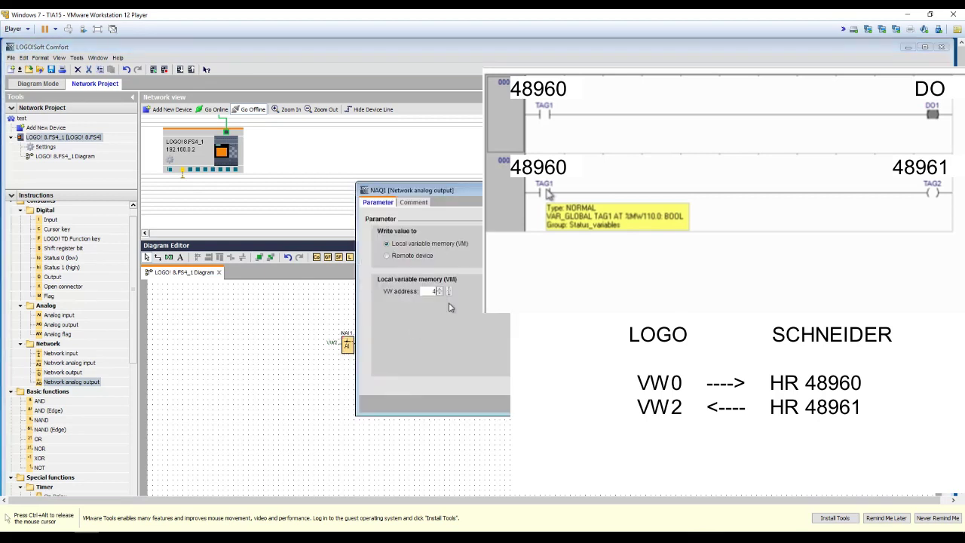
left_click(527, 399)
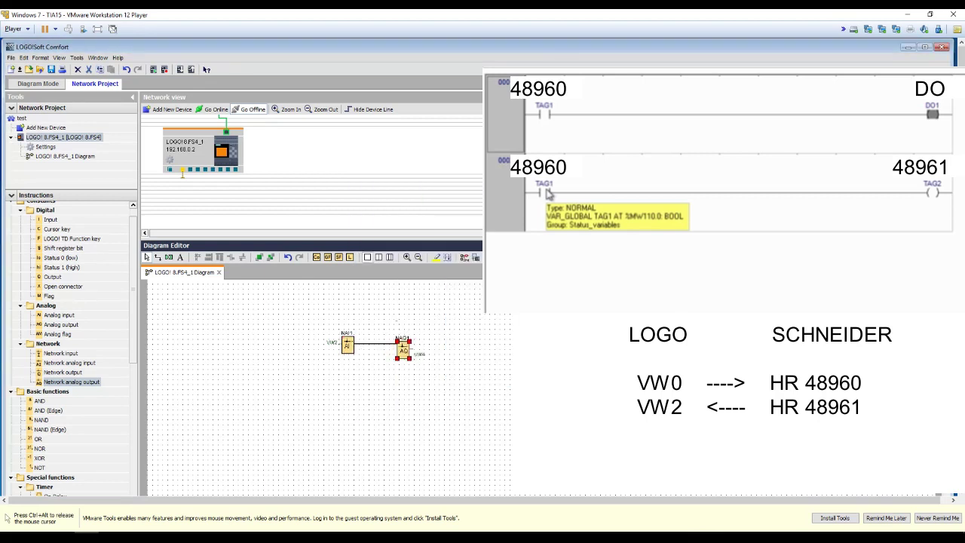
left_click(61, 71)
left_click(180, 69)
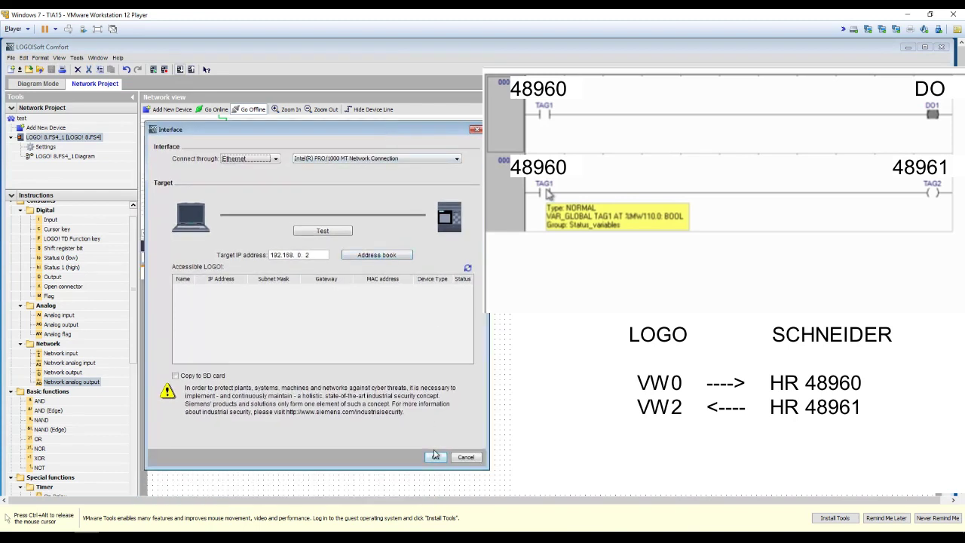
- Download to the LOGO! at 192.168.0.2, accepting password, STOP and AI prompts, then switch to RUN
left_click(435, 456)
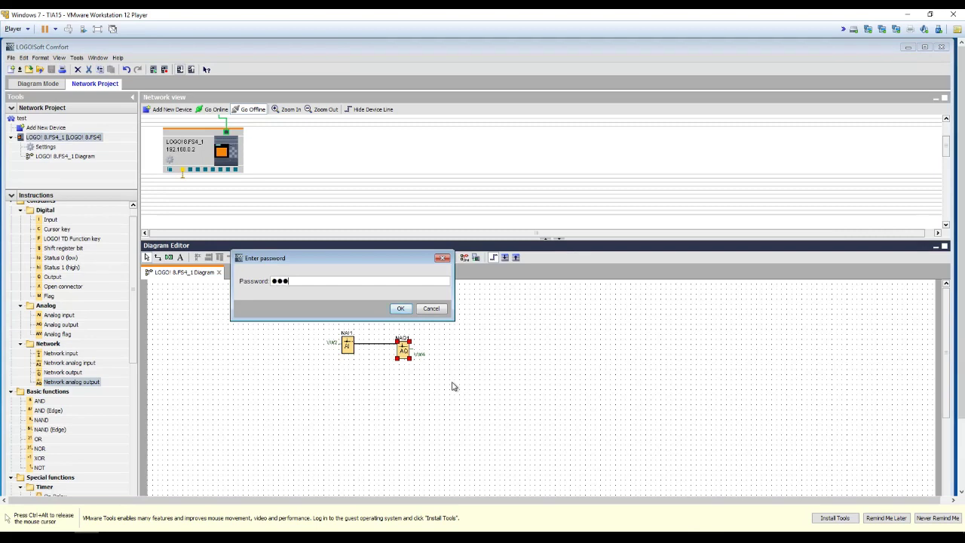
key("Return")
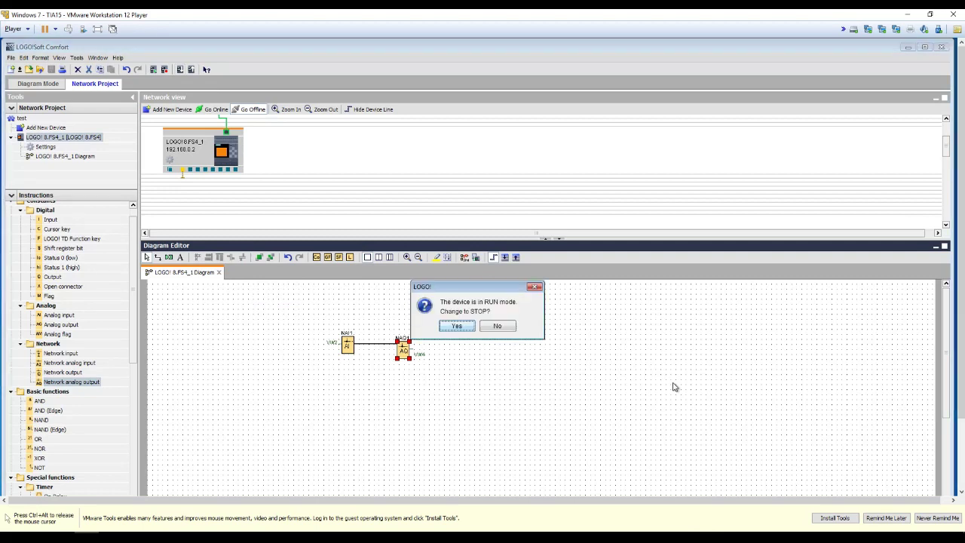
left_click(471, 329)
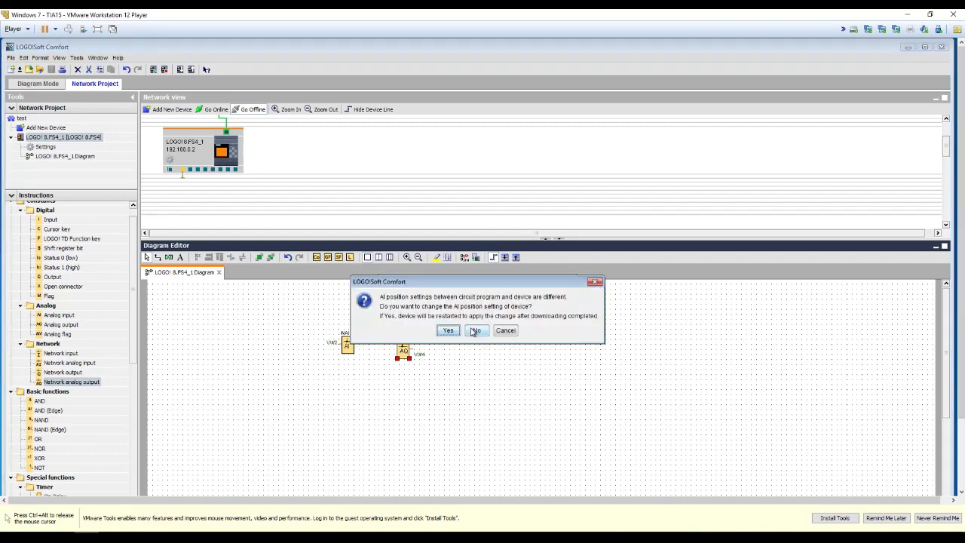
left_click(446, 330)
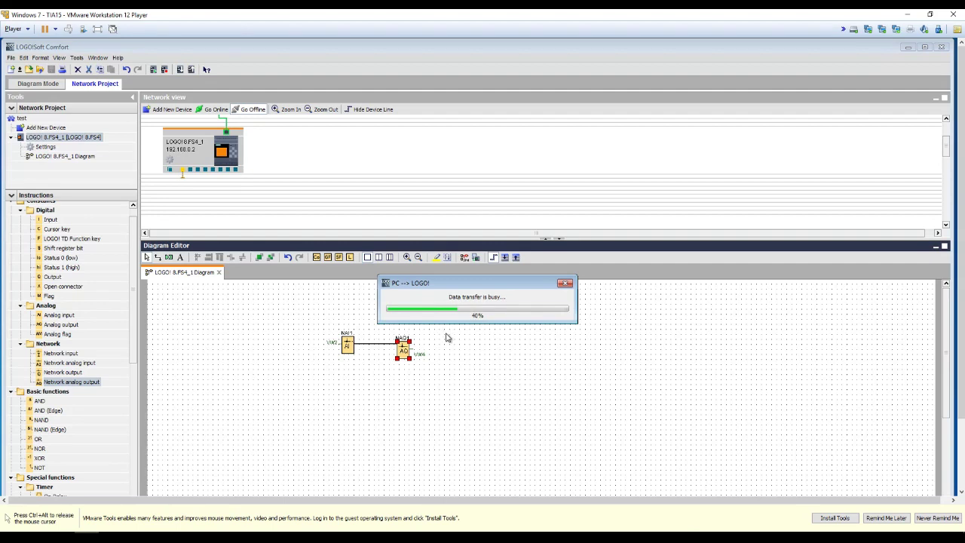
key("ctrl+alt")
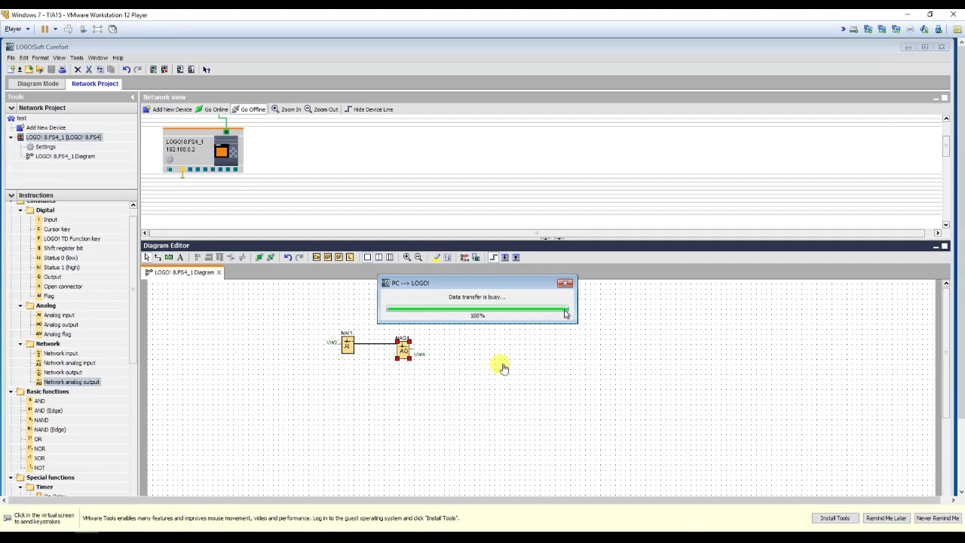
left_click(489, 332)
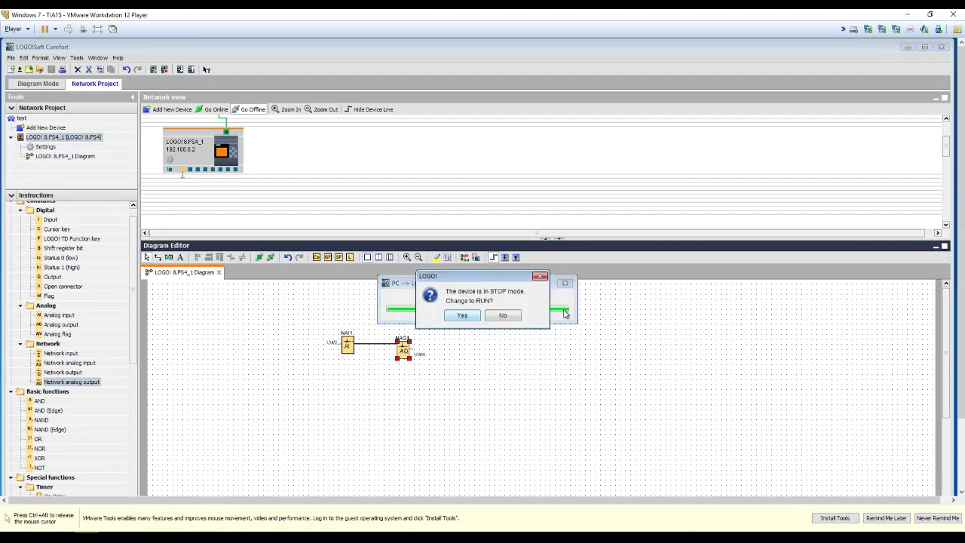
left_click(461, 315)
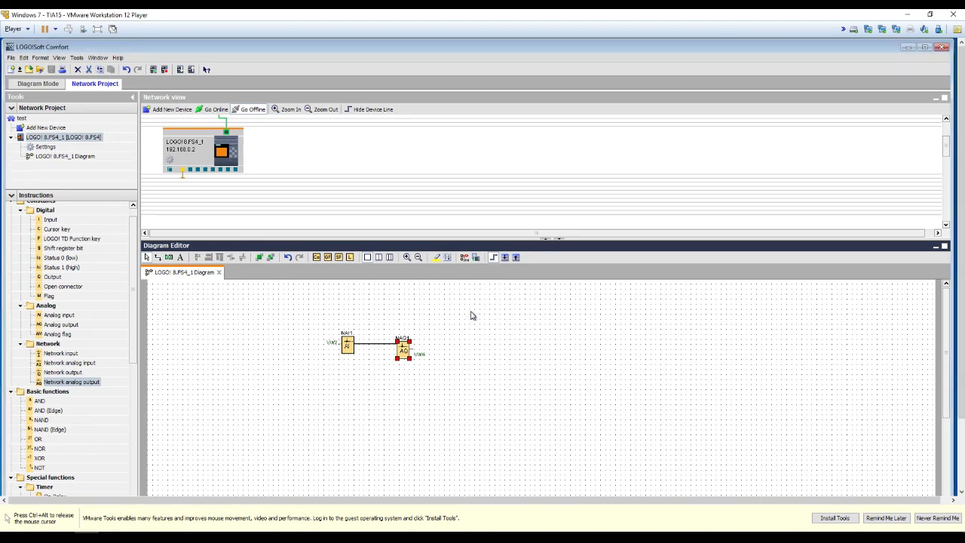
- Start Online Test with the device password, then restore the VM window beside the camera view
left_click(477, 258)
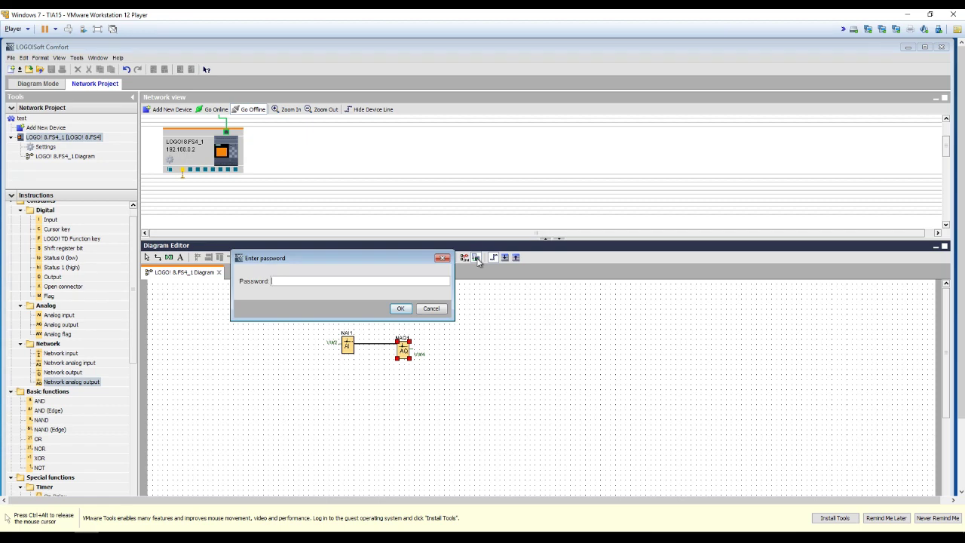
type("4")
key("Return")
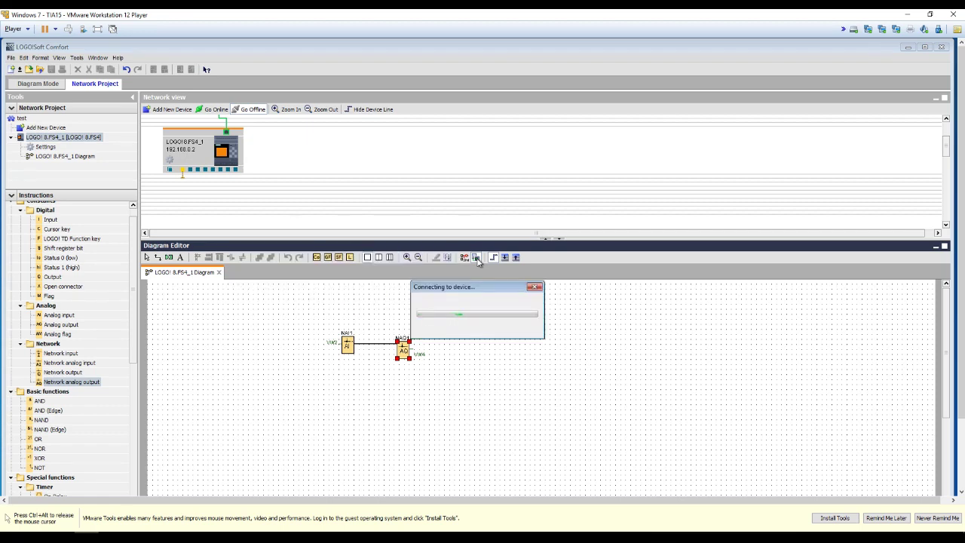
key("ctrl+alt")
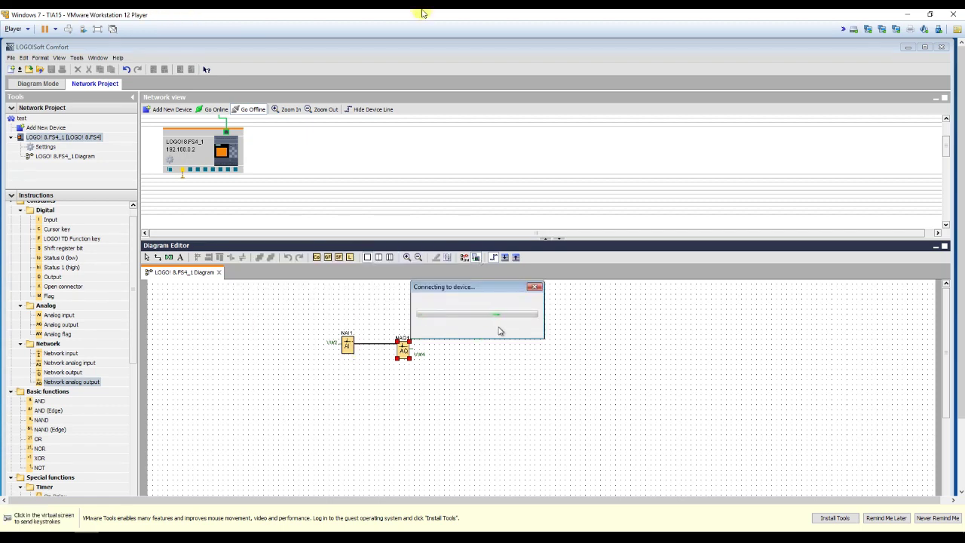
left_click(929, 14)
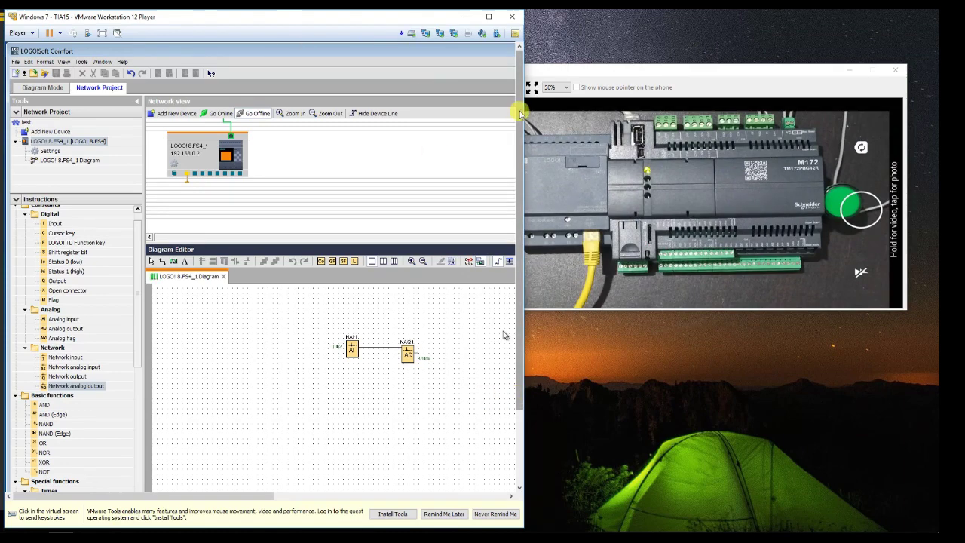
- Open the Data Table and change the second watched address from VW1 to VW2
left_click_drag(520, 113, 528, 181)
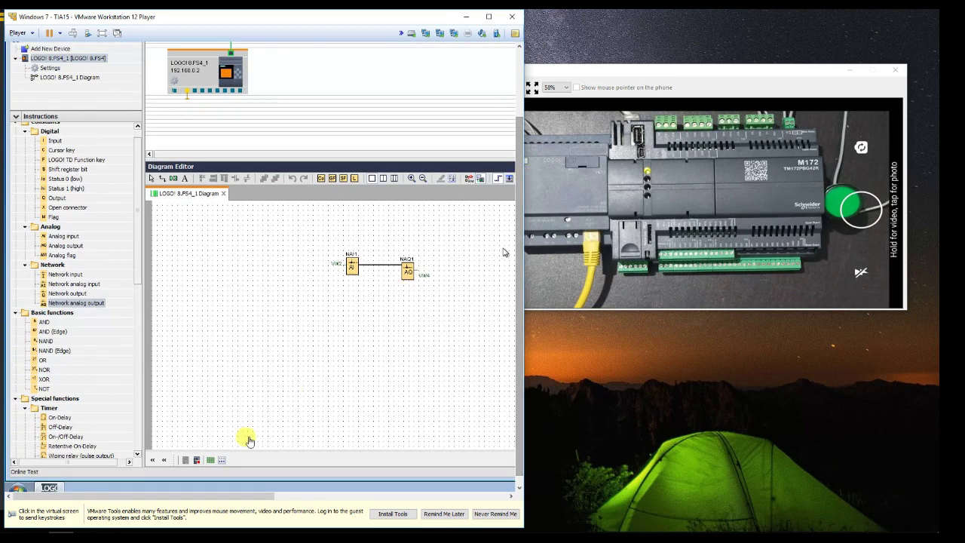
left_click(219, 464)
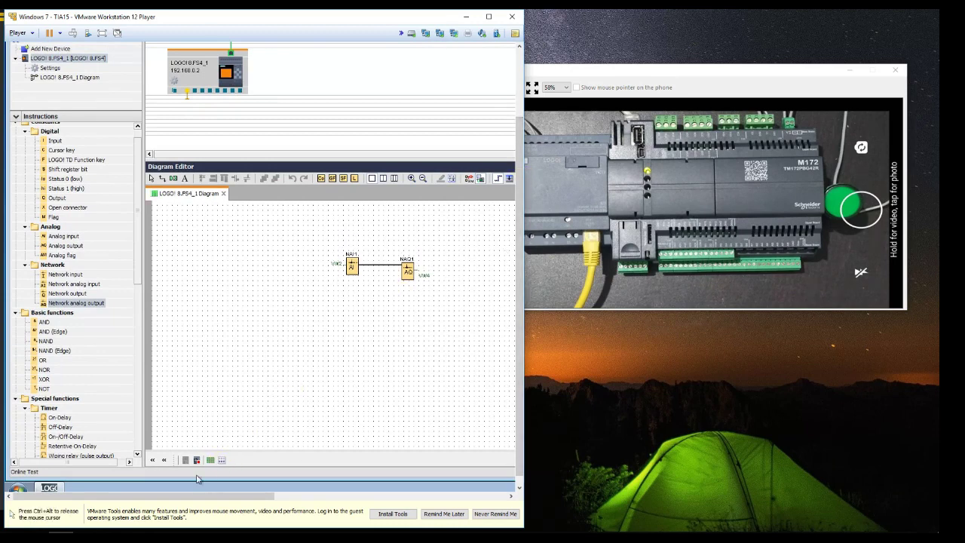
left_click(223, 460)
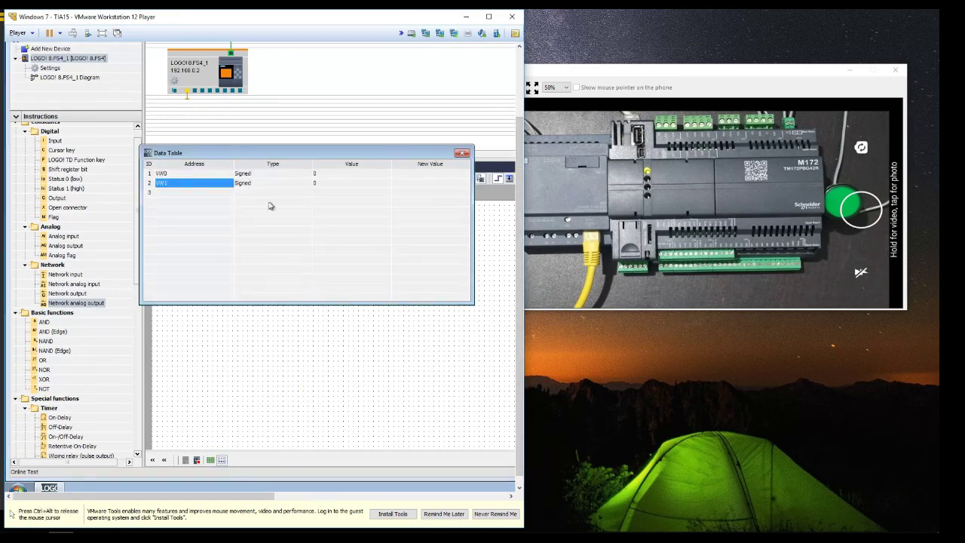
left_click(438, 177)
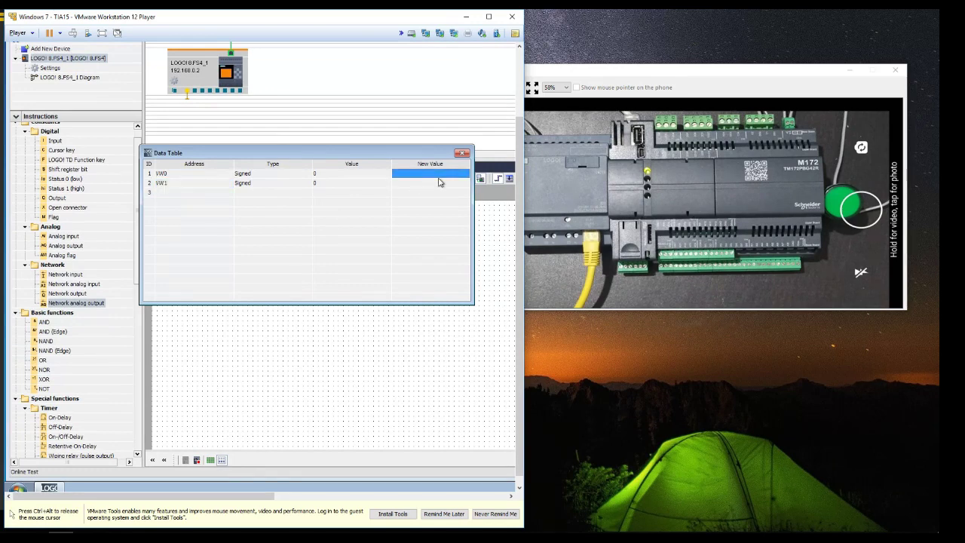
left_click(187, 183)
left_click(187, 183)
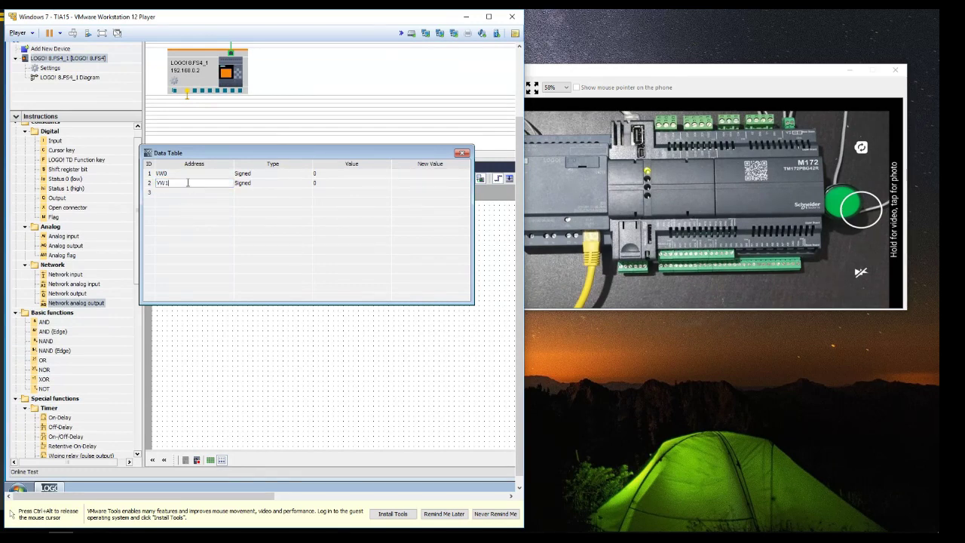
key("Return")
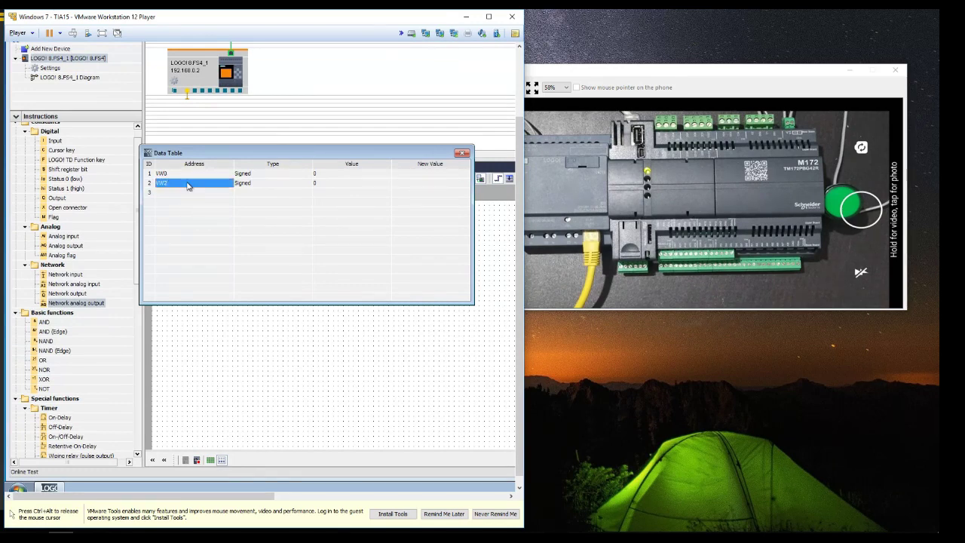
- Write 1 to VW0 to light the M172 LED, then write 0 to turn it off
left_click(418, 178)
type("1")
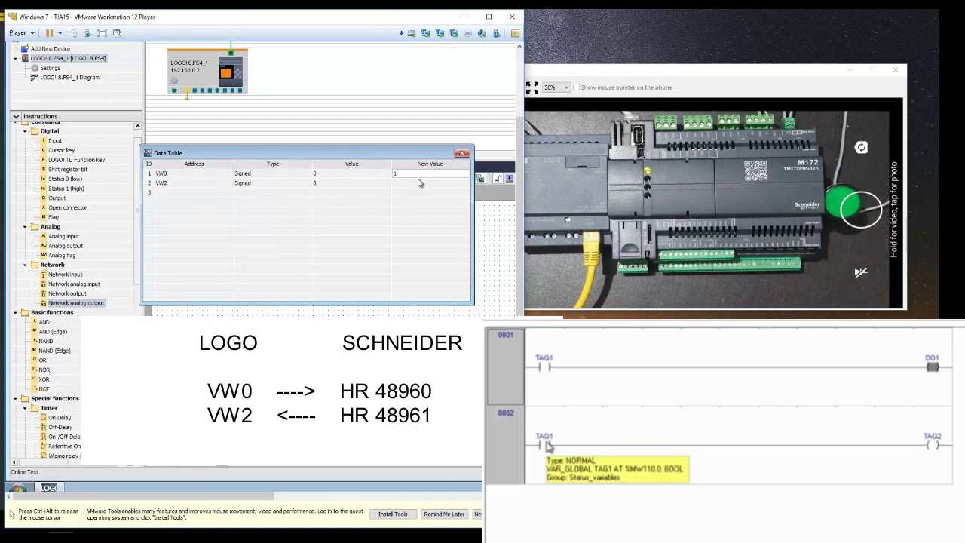
left_click(419, 182)
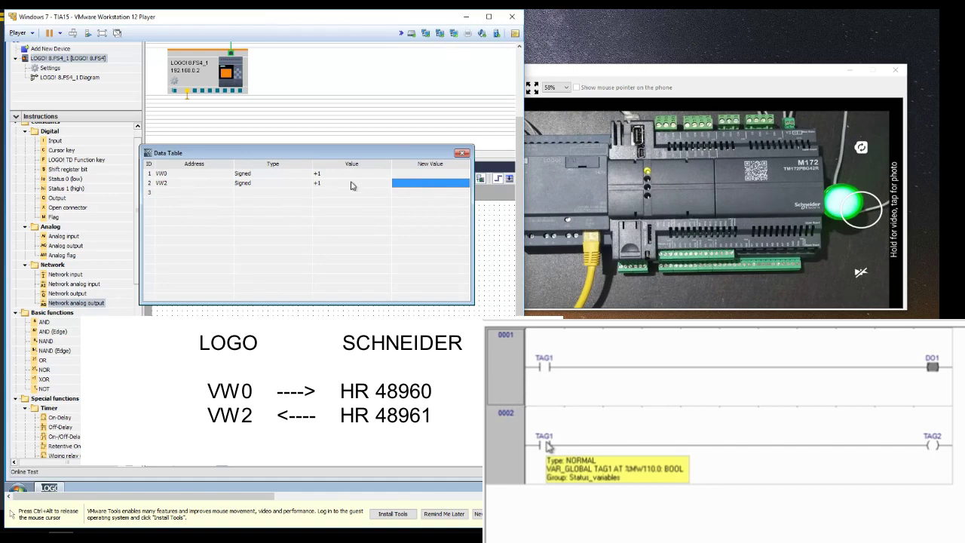
left_click(413, 176)
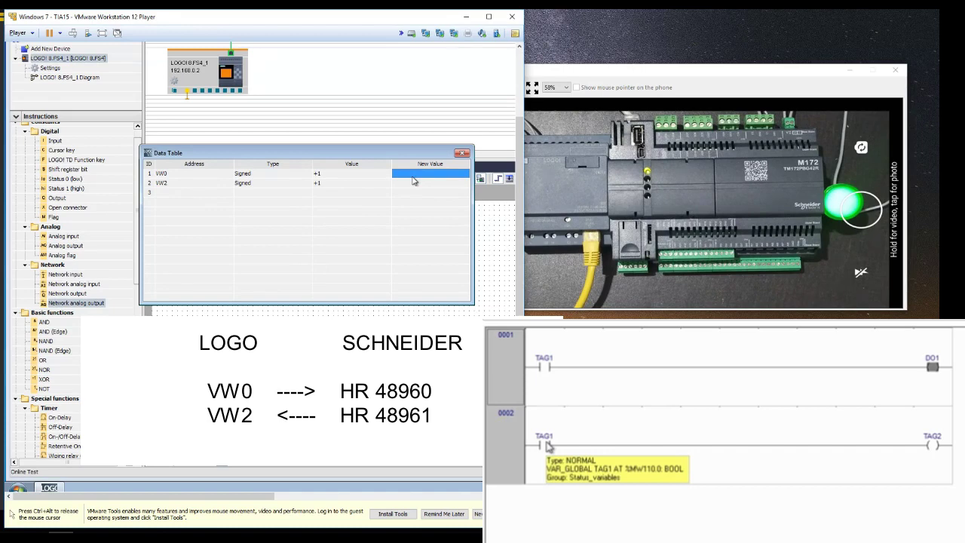
type("0")
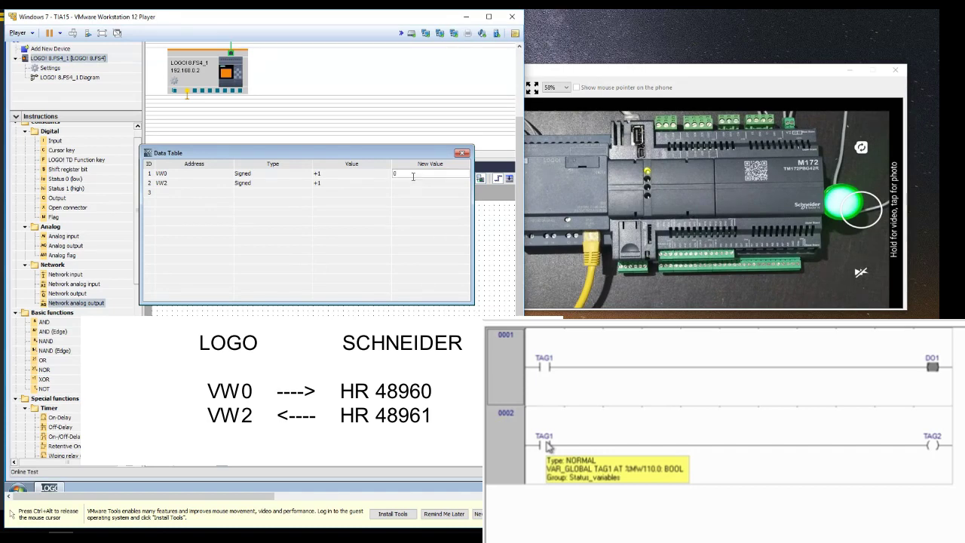
key("Return")
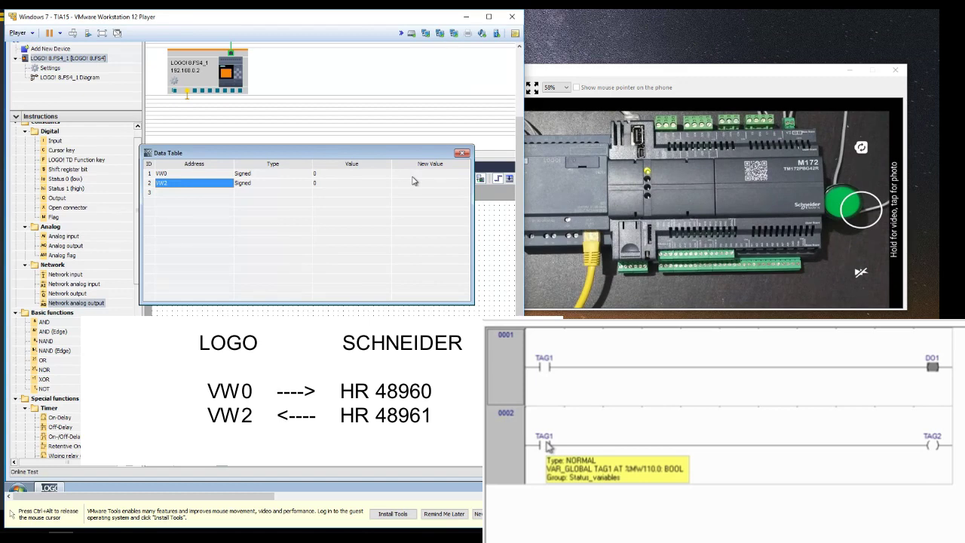
- Toggle VW0 again with 1 then 0, leaving both VW0 and VW2 at 0
left_click(412, 175)
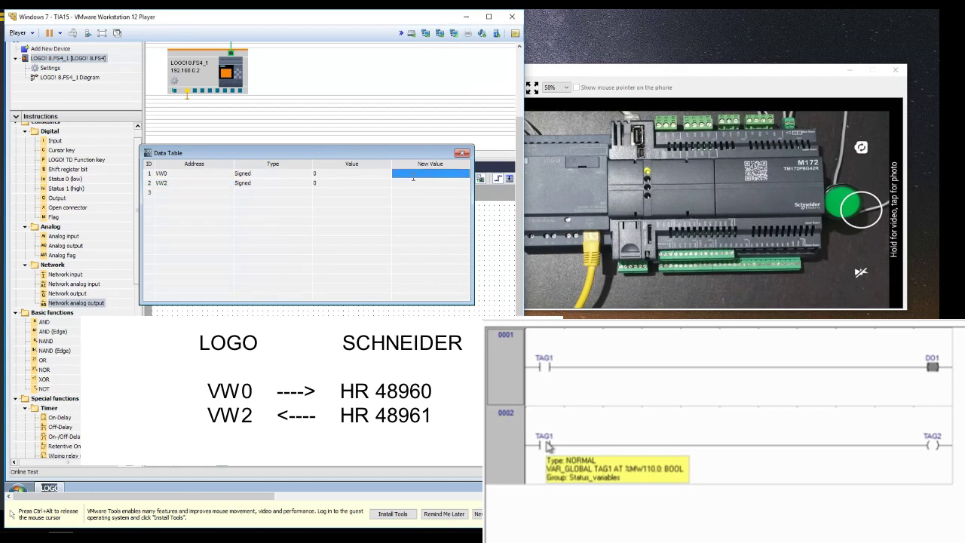
type("1")
left_click(415, 184)
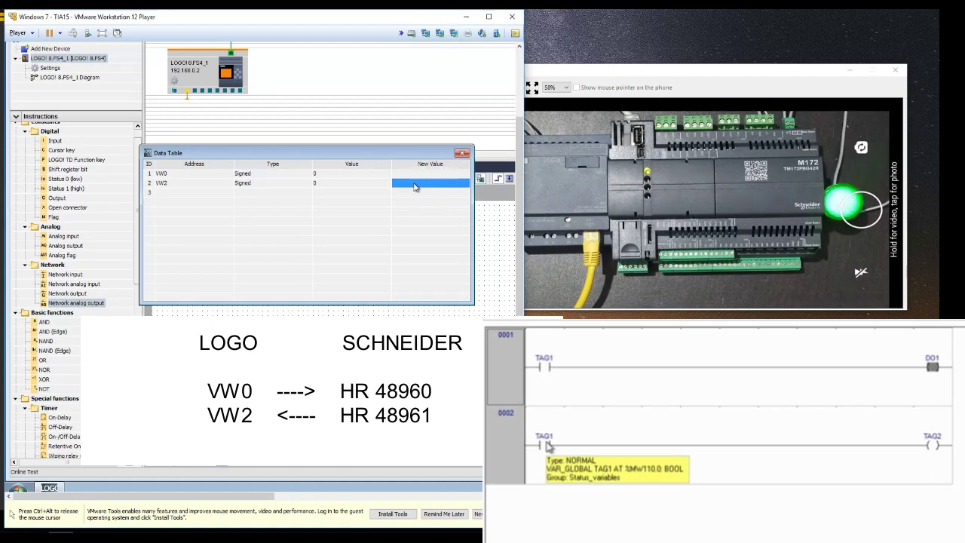
left_click(421, 174)
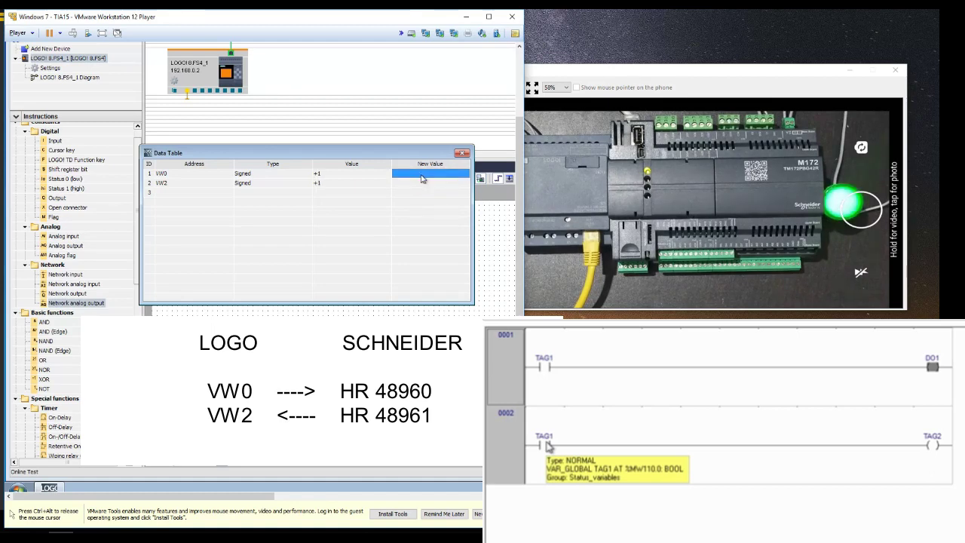
type("0")
key("Return")
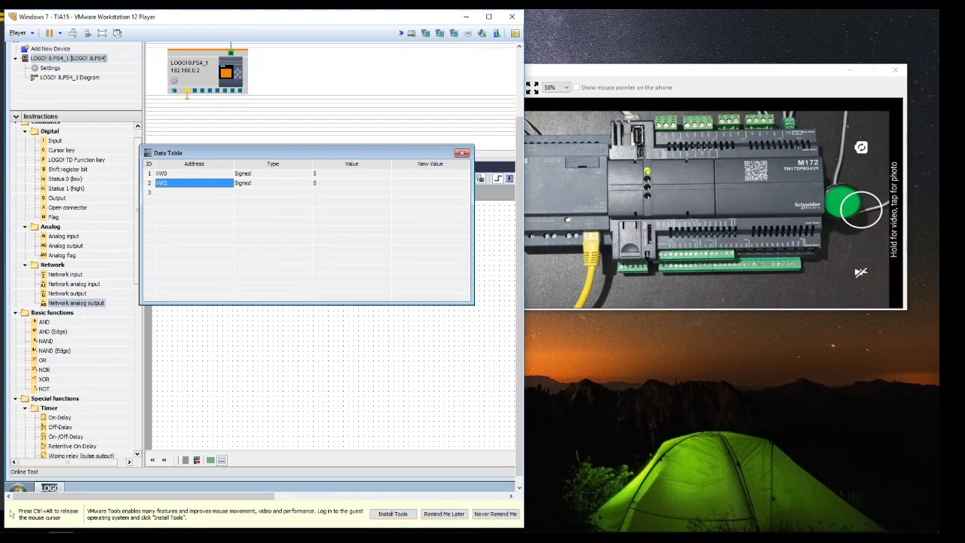
key("ctrl+alt")
left_click_drag(211, 16, 184, 16)
left_click(383, 183)
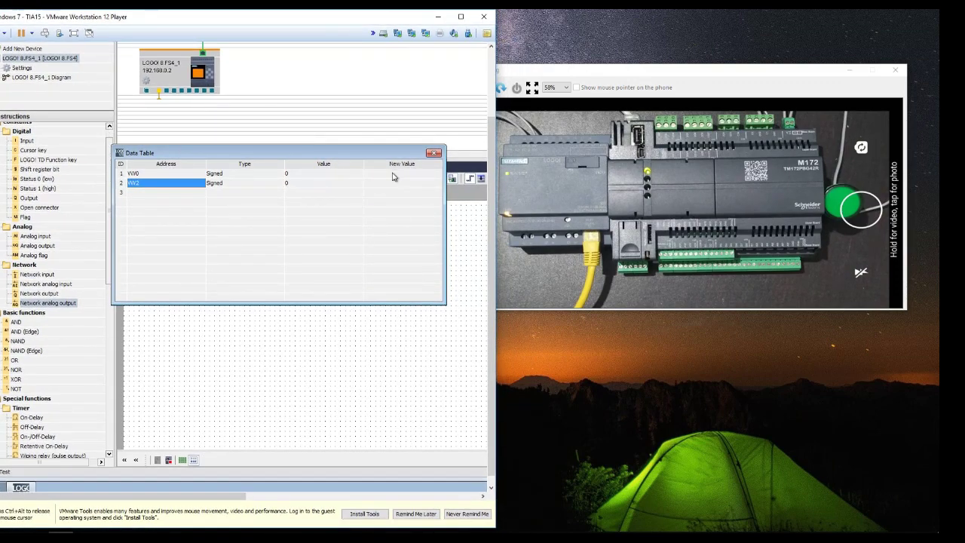
left_click(395, 174)
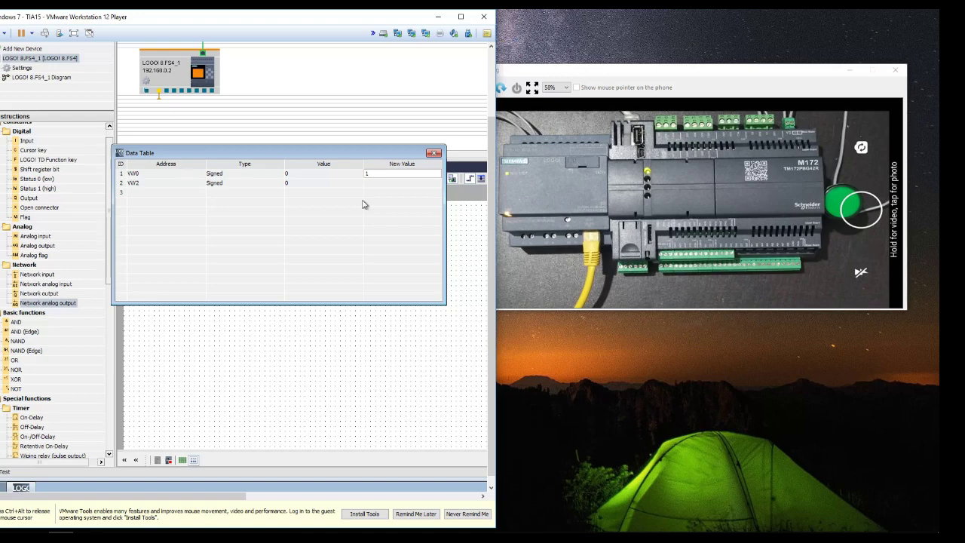
key("Tab")
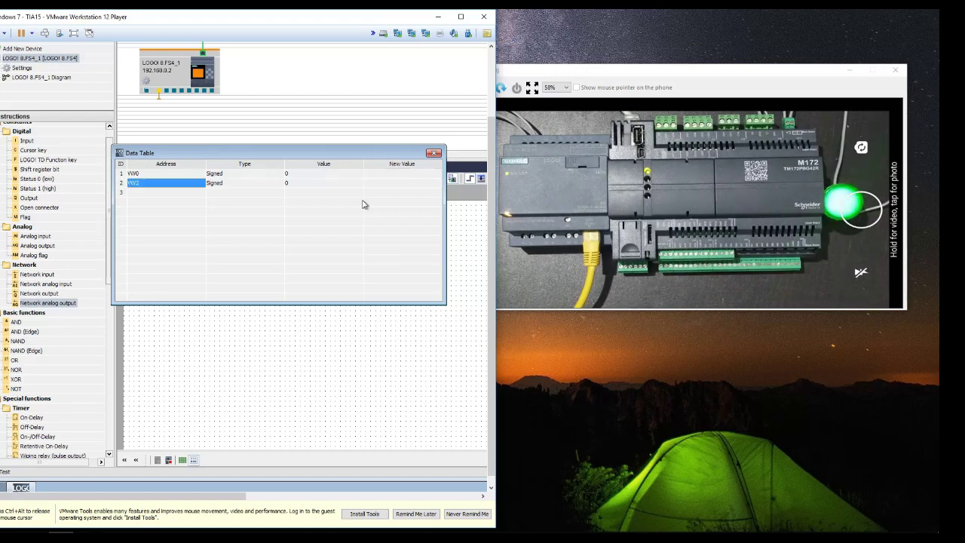
left_click(418, 177)
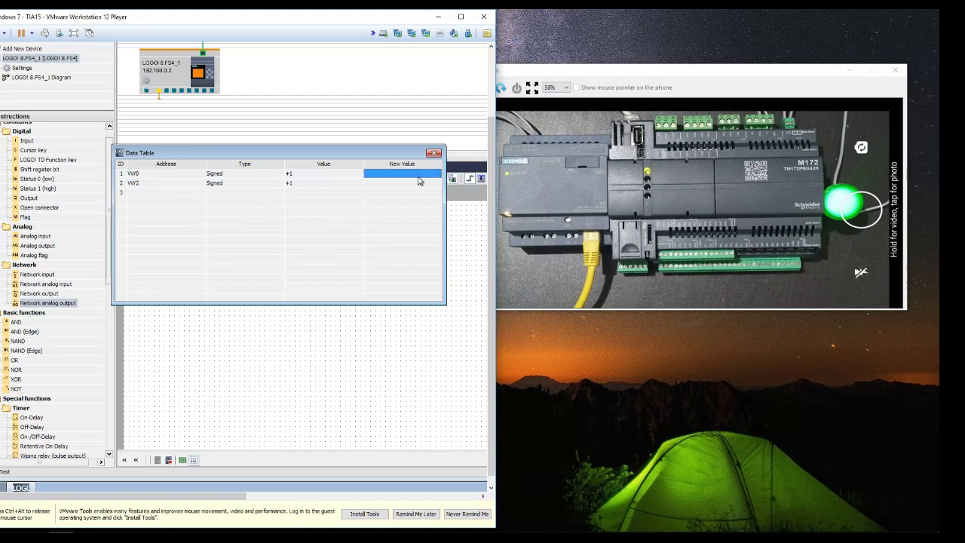
left_click(418, 176)
key("Return")
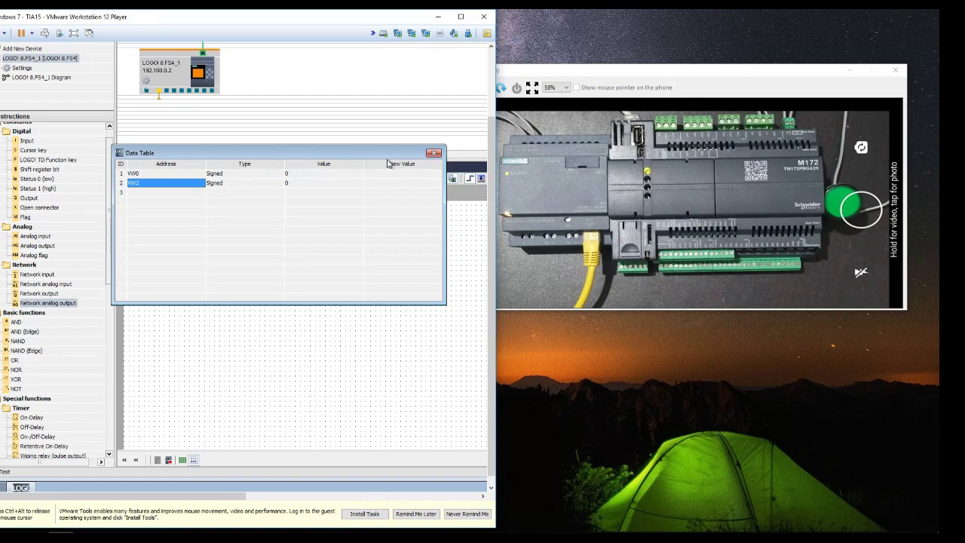
key("ctrl+alt")
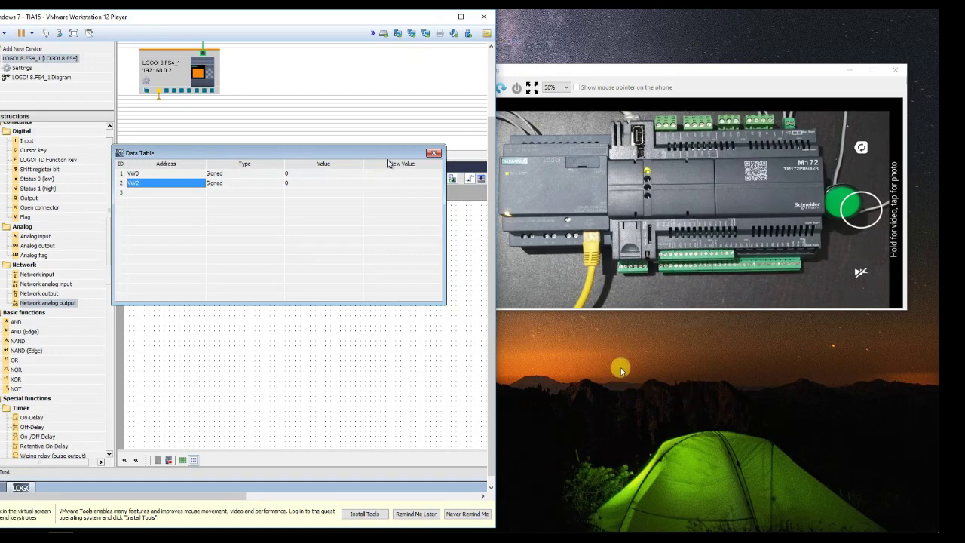